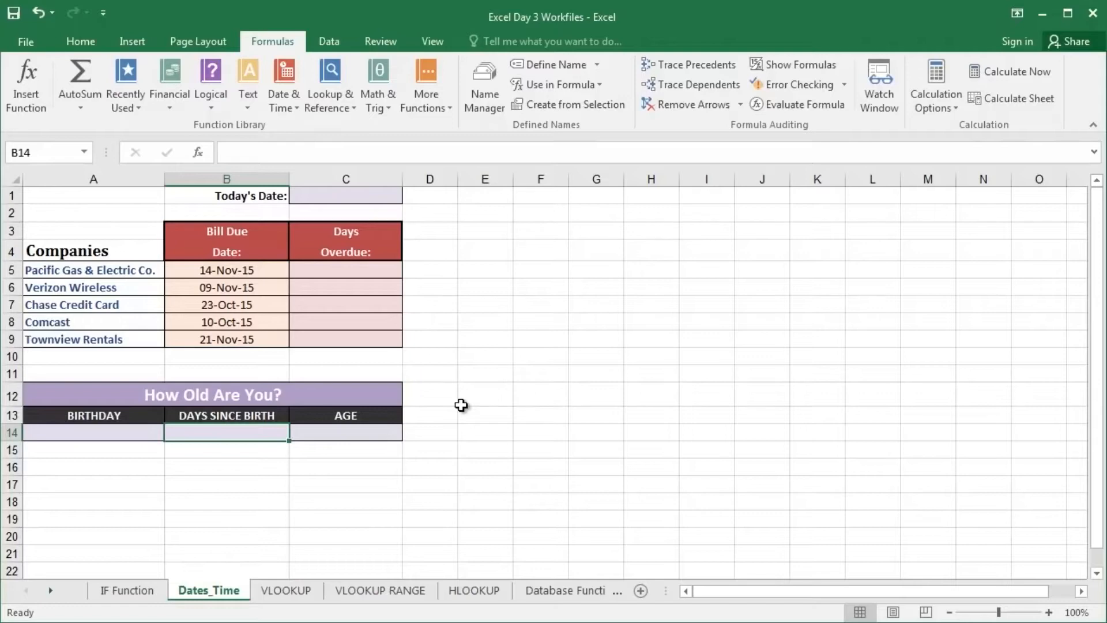
Step: Enter the date 11/24/2015 in cell C1 beside the Today's Date label
click(323, 195)
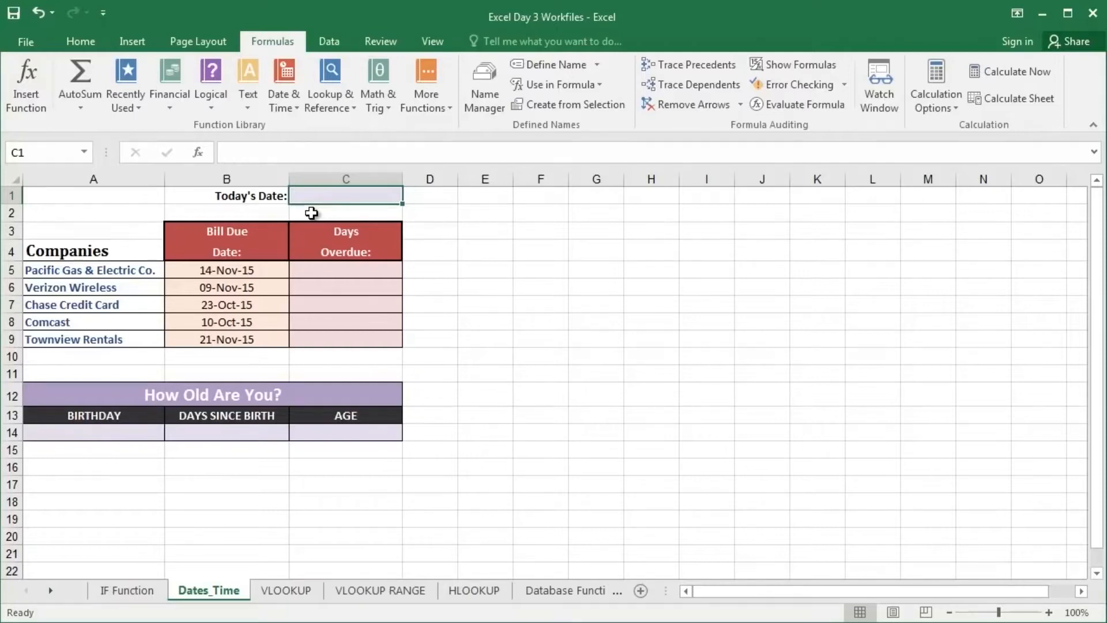
text(11/24/2015)
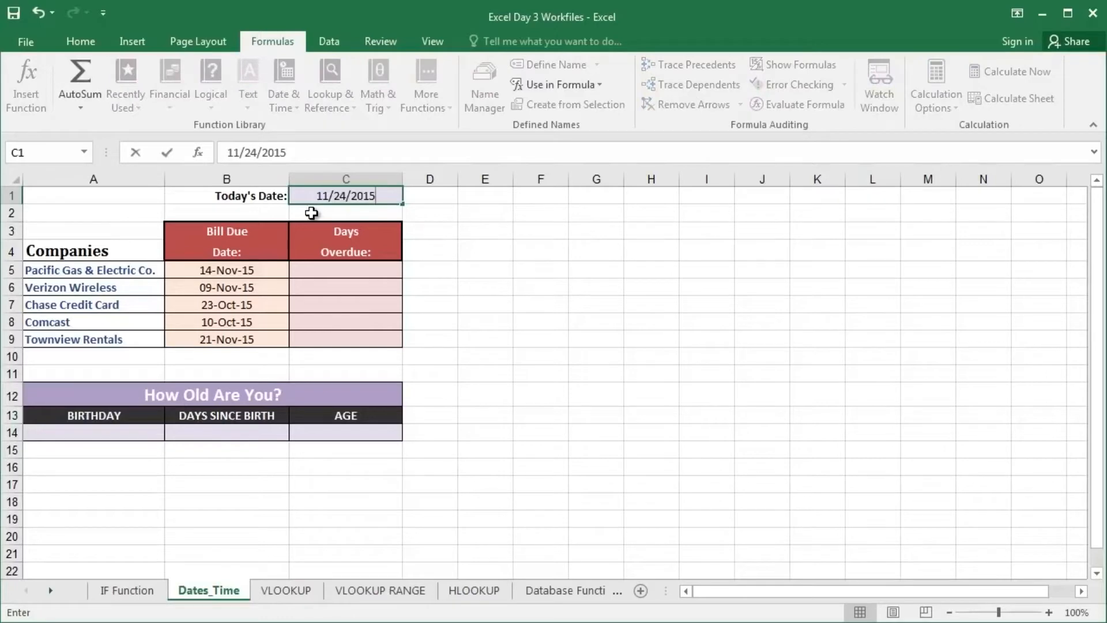
key(Return)
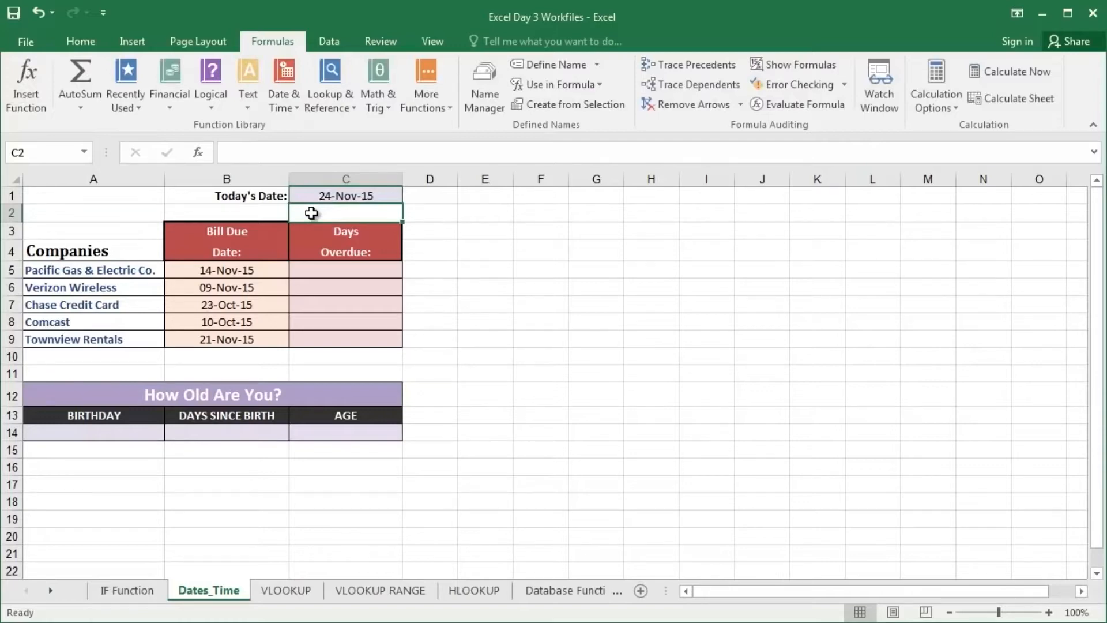
Step: Enter the sample numbers 15 and 11 in cells E2 and E3 and clear both cells again
click(320, 271)
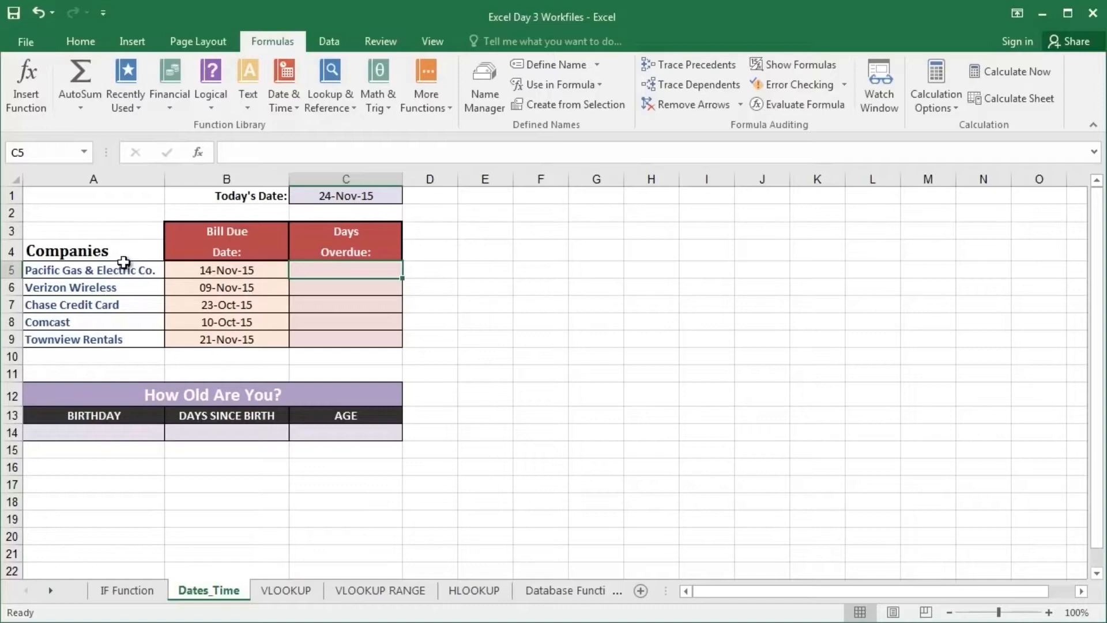
click(128, 231)
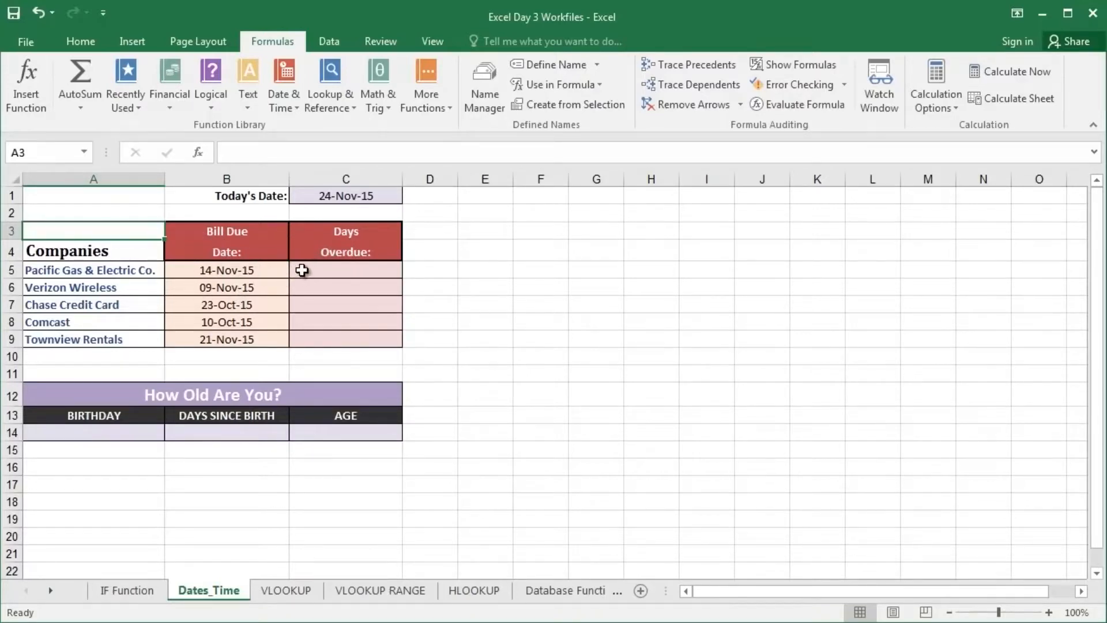
click(492, 217)
text(15)
key(Return)
text(11)
key(Return)
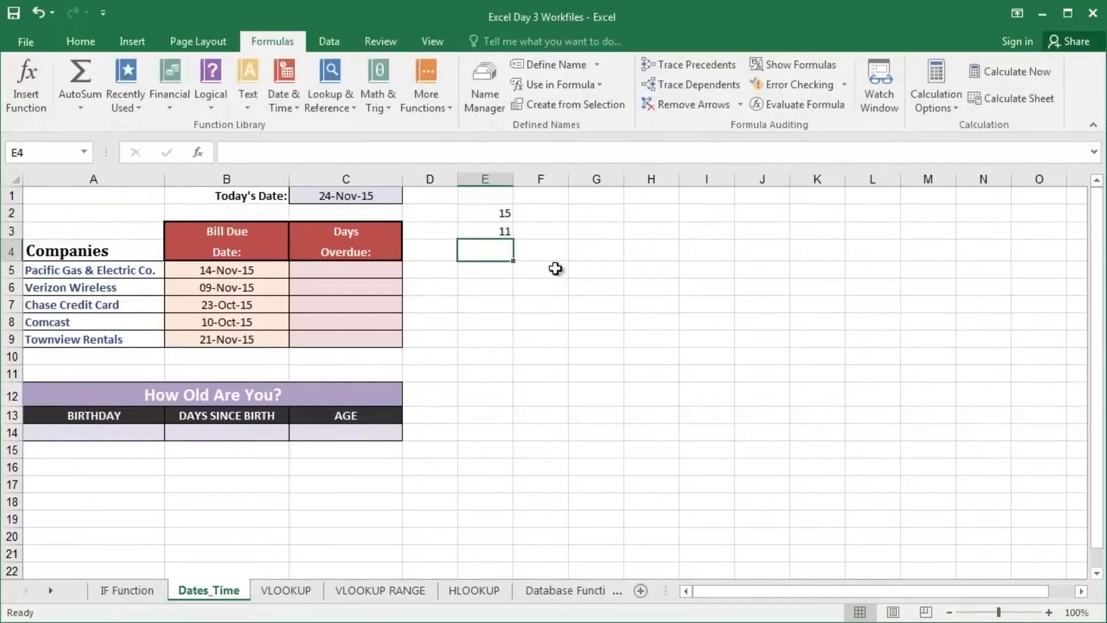
drag(493, 214, 495, 230)
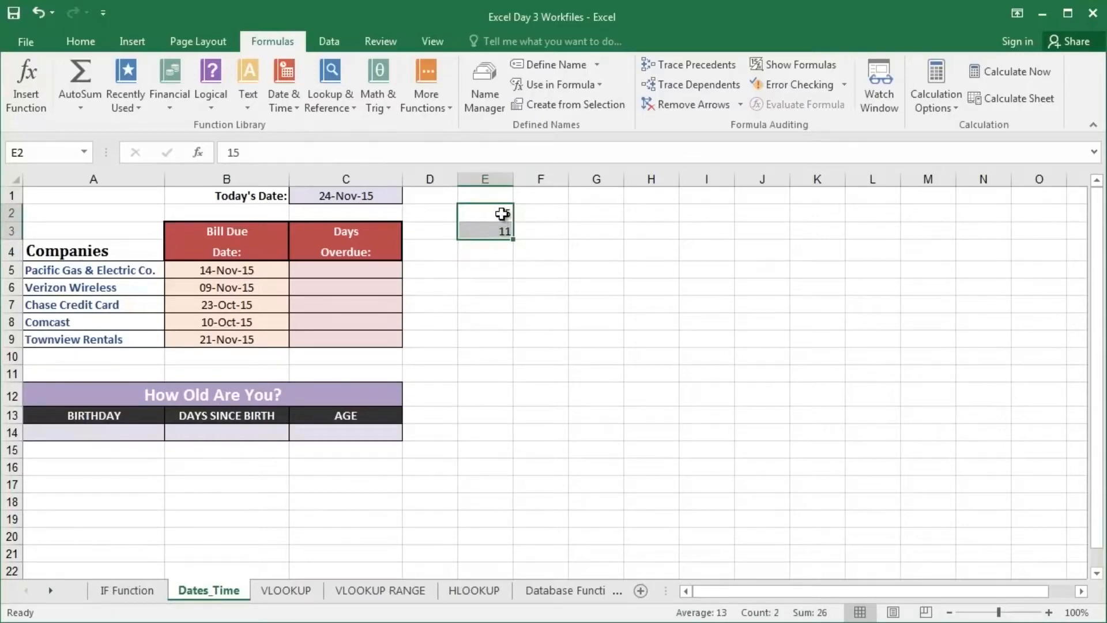
key(Delete)
Step: Calculate the Pacific Gas & Electric Co. days overdue in C5 with =$C$1-B5, keeping the C1 reference absolute
click(394, 275)
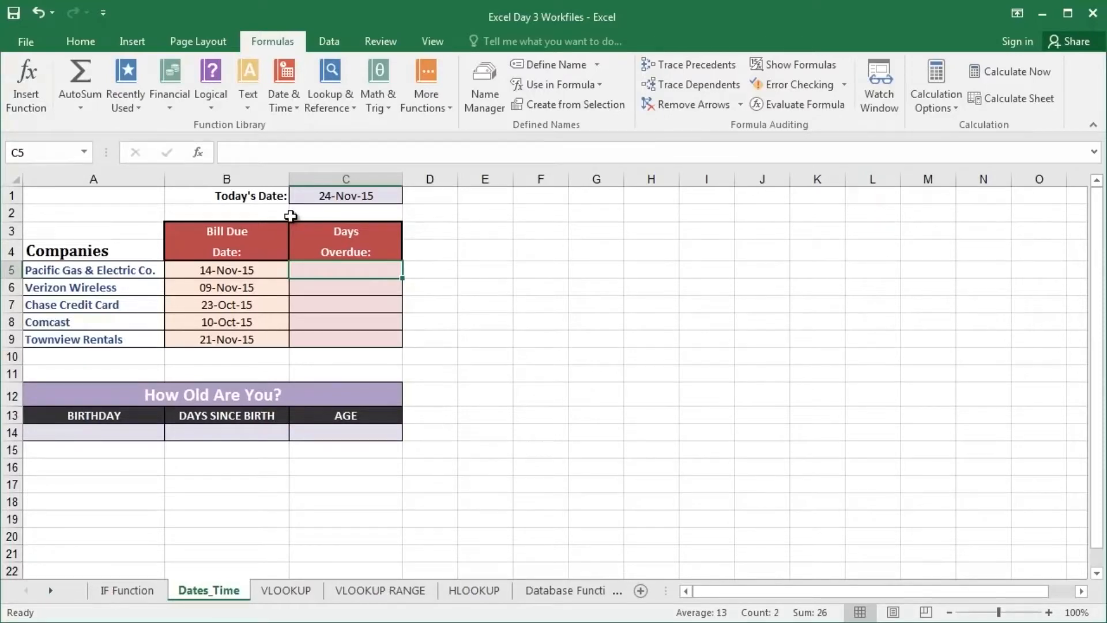
text(=)
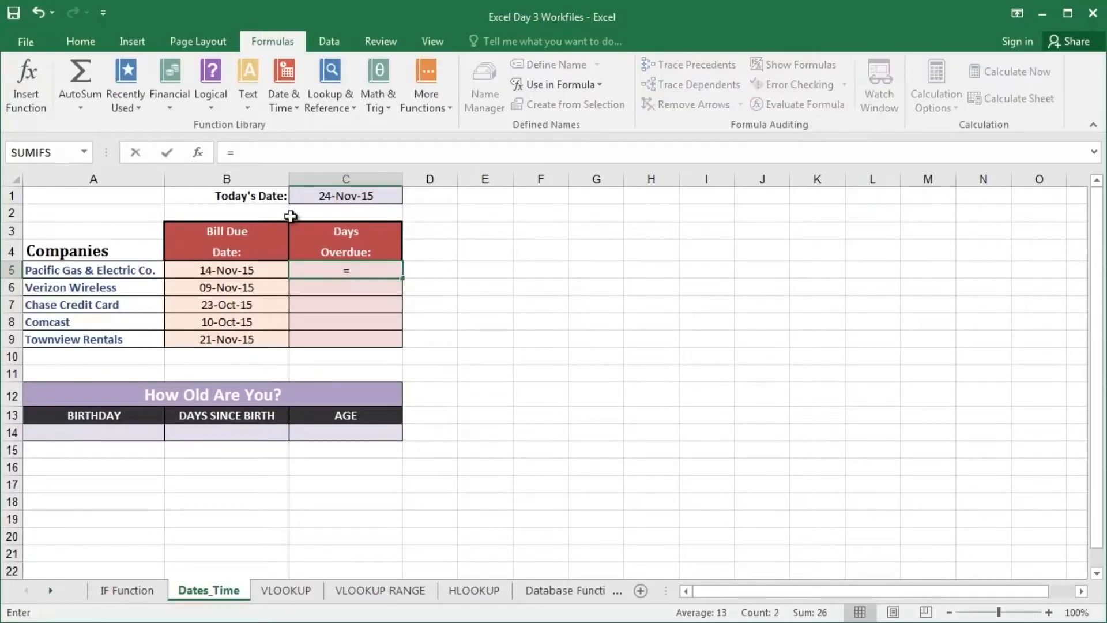
click(319, 197)
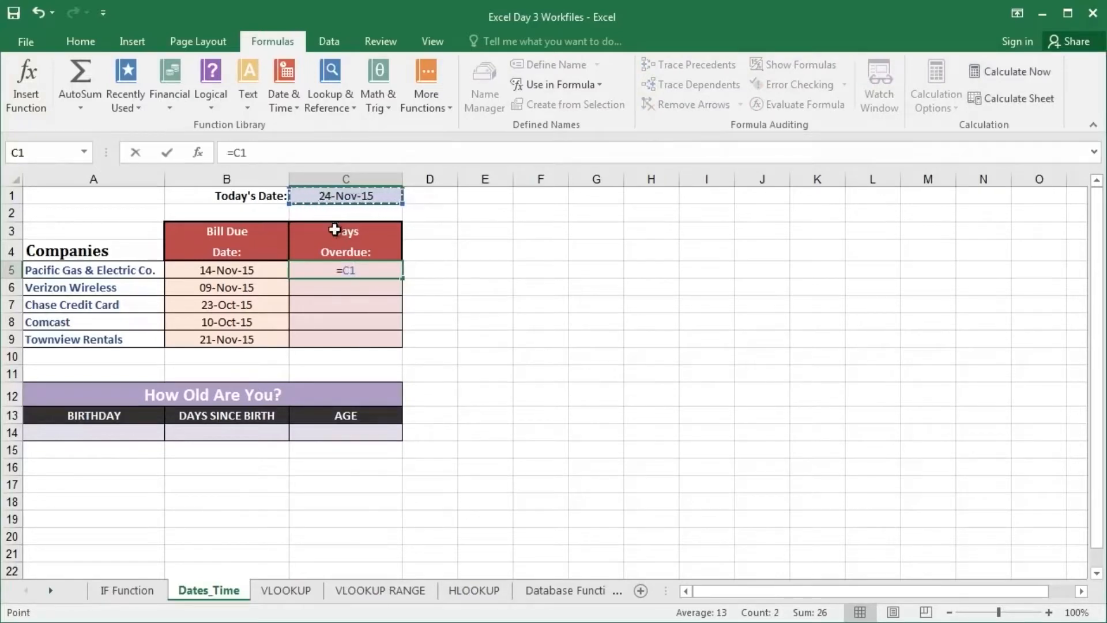
text(-)
click(211, 271)
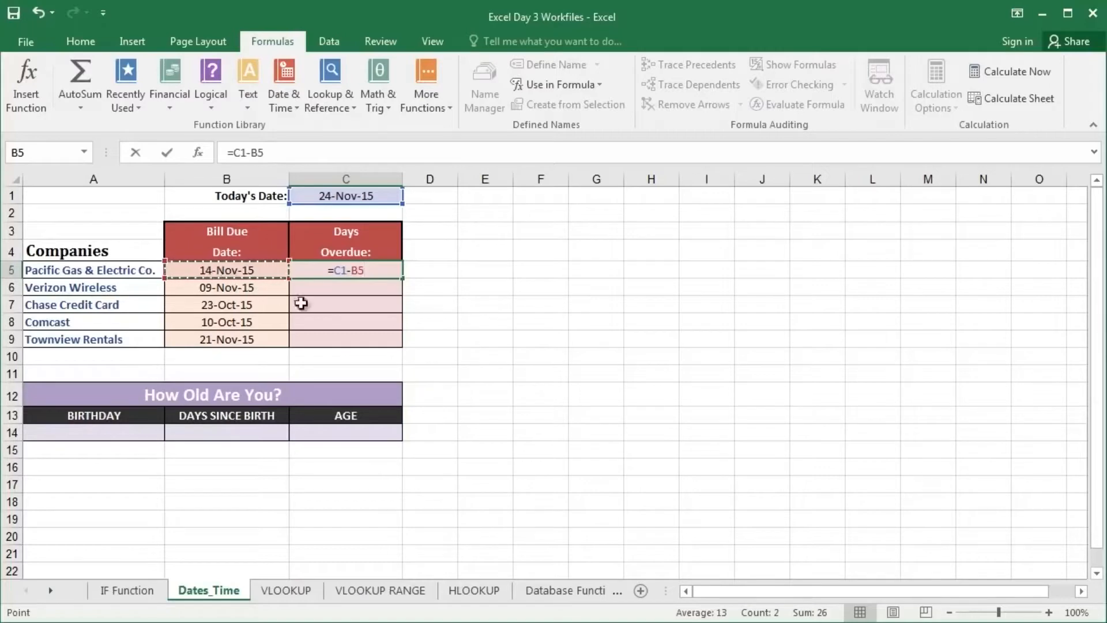
click(341, 271)
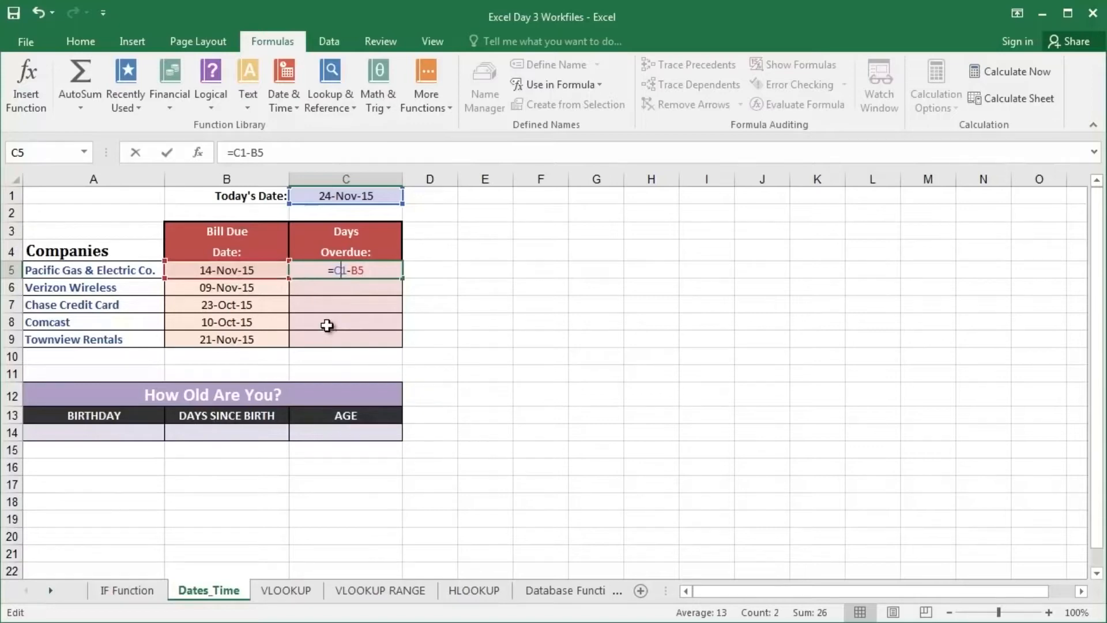
key(F4)
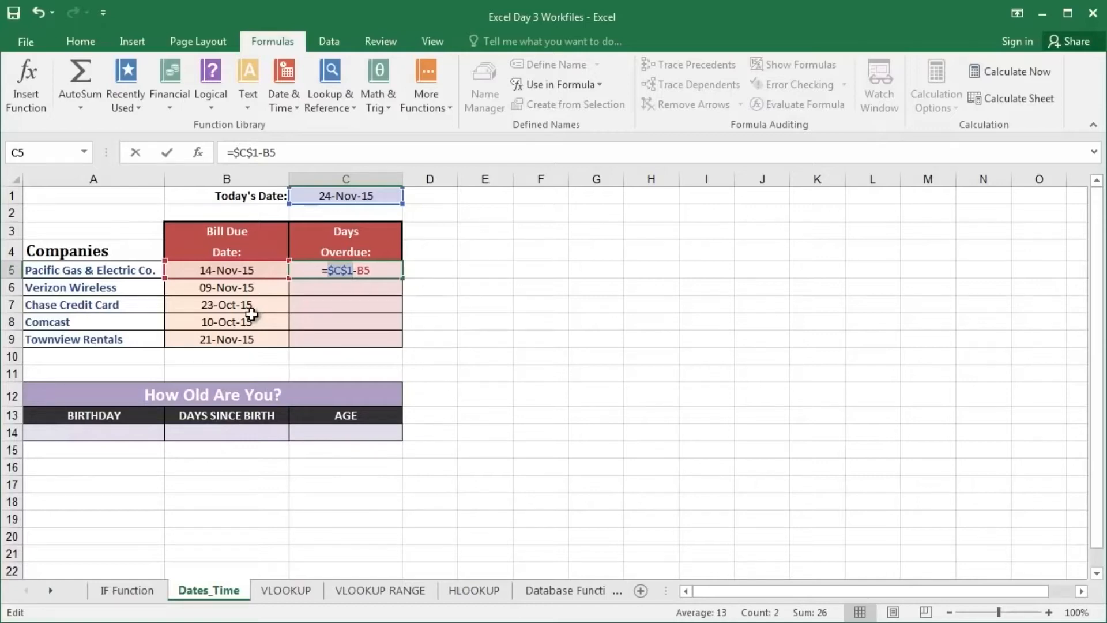
key(Return)
Step: Copy the days overdue formula from C5 down through C9 for the remaining companies
click(313, 270)
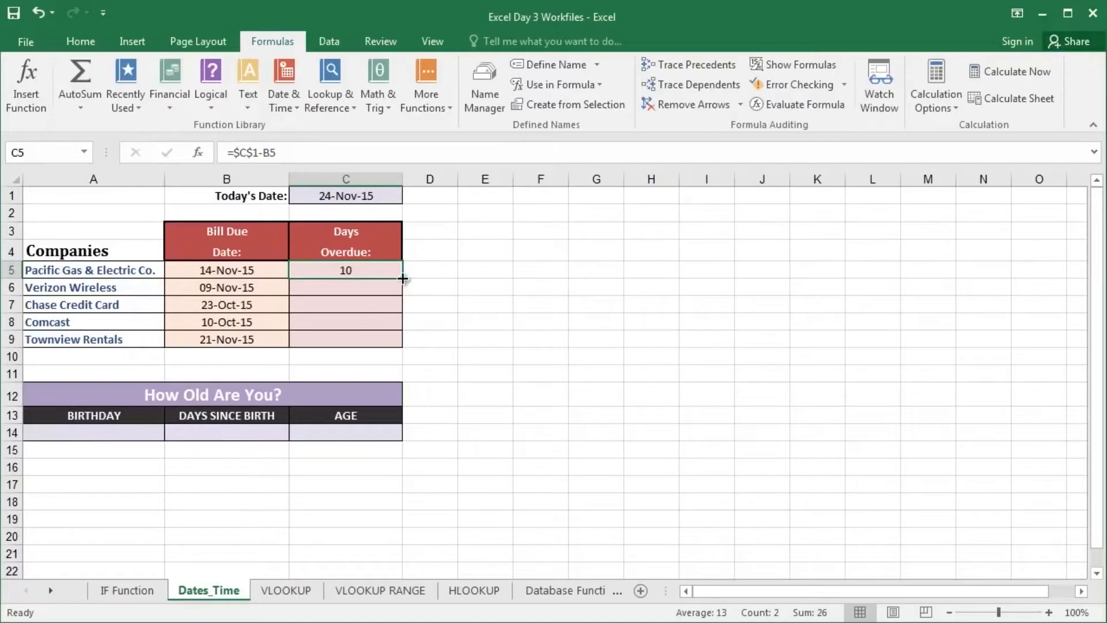
drag(402, 279, 387, 347)
click(513, 269)
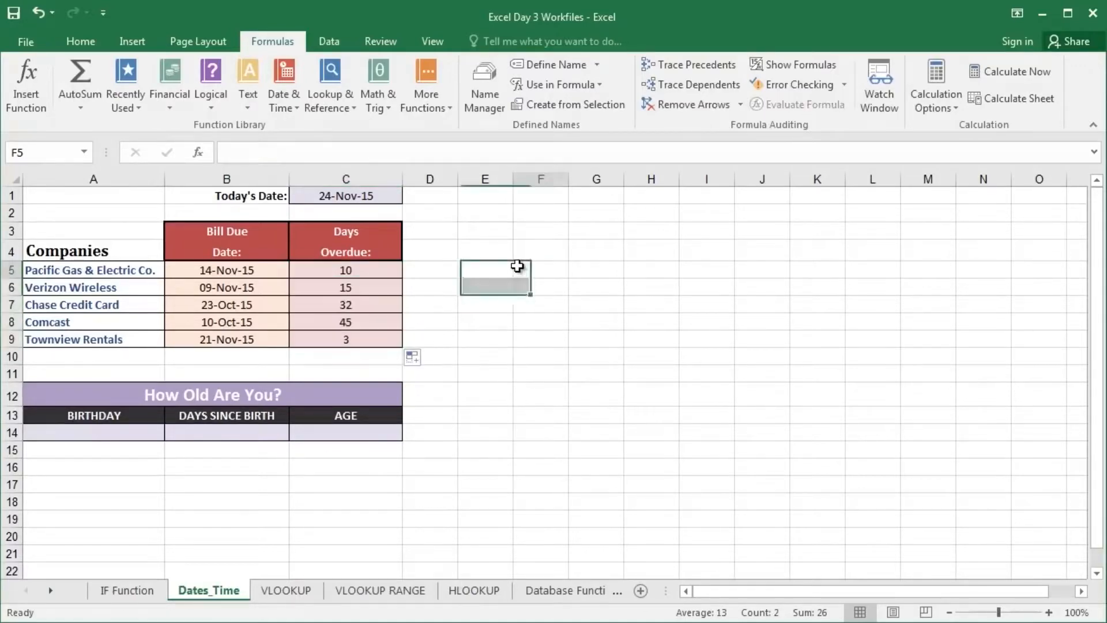
click(339, 318)
click(117, 320)
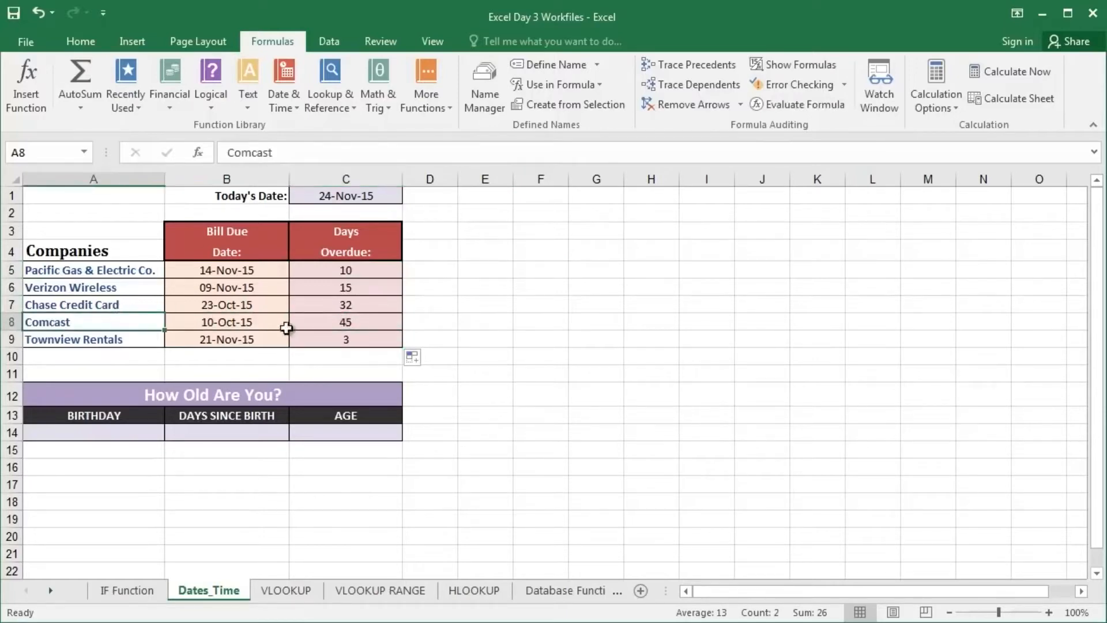
click(301, 324)
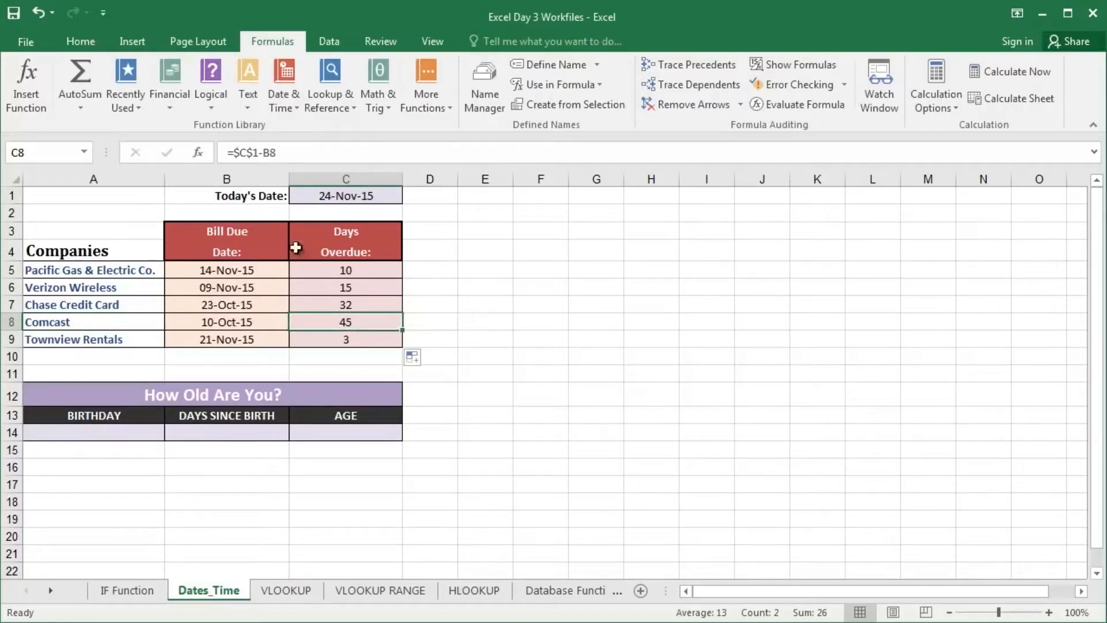
Step: Change the number format of the bill due dates in B5:B9 to General to expose their serial numbers
click(320, 197)
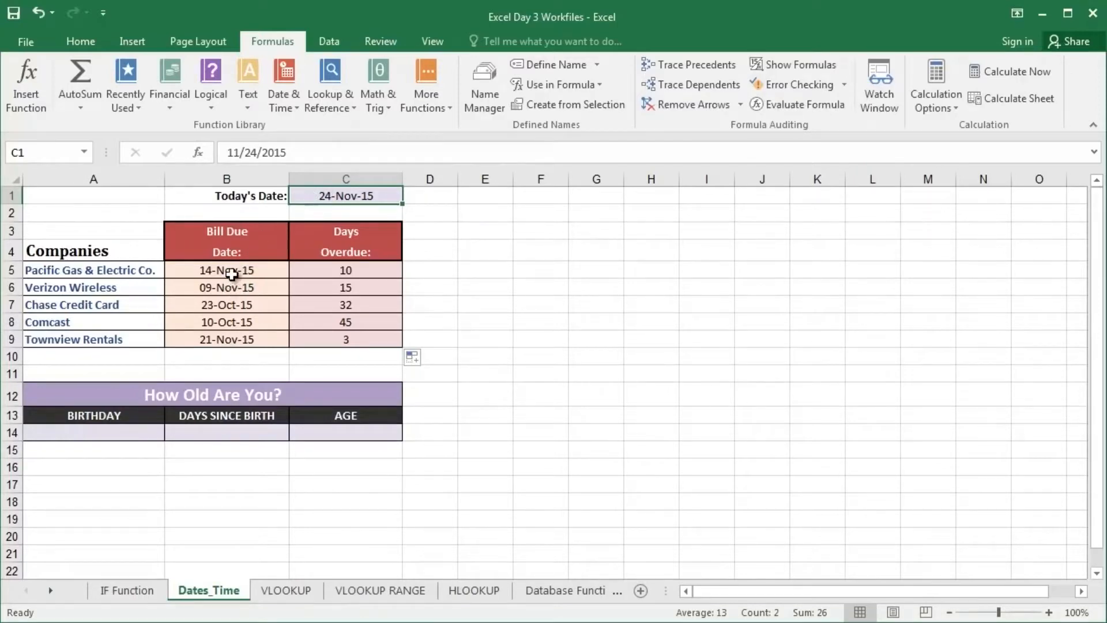
drag(232, 274, 242, 344)
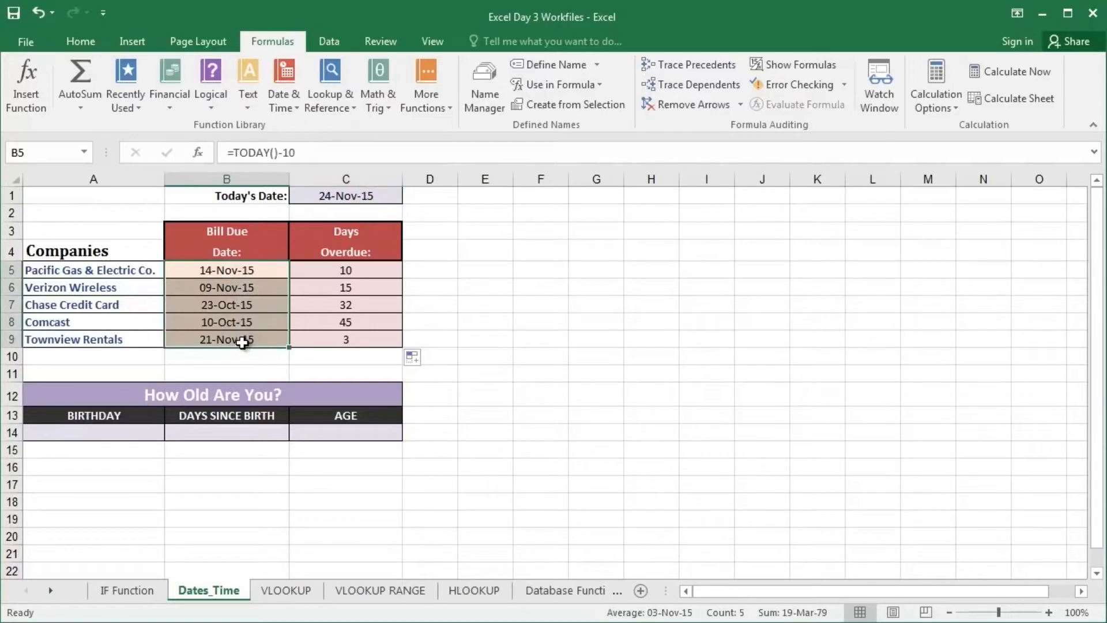
click(84, 40)
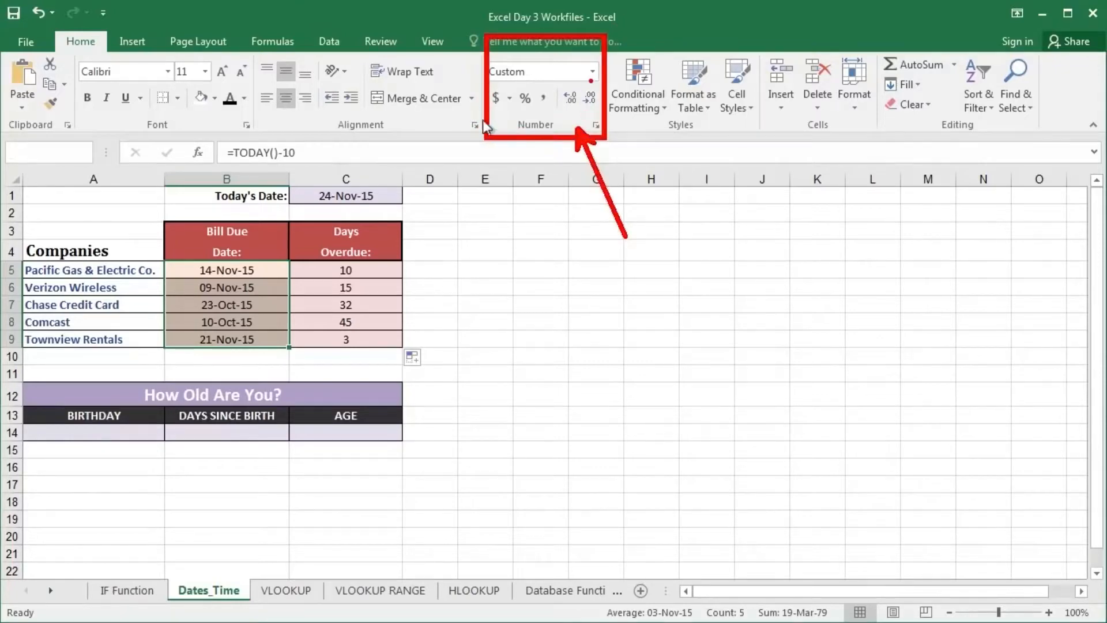
click(570, 96)
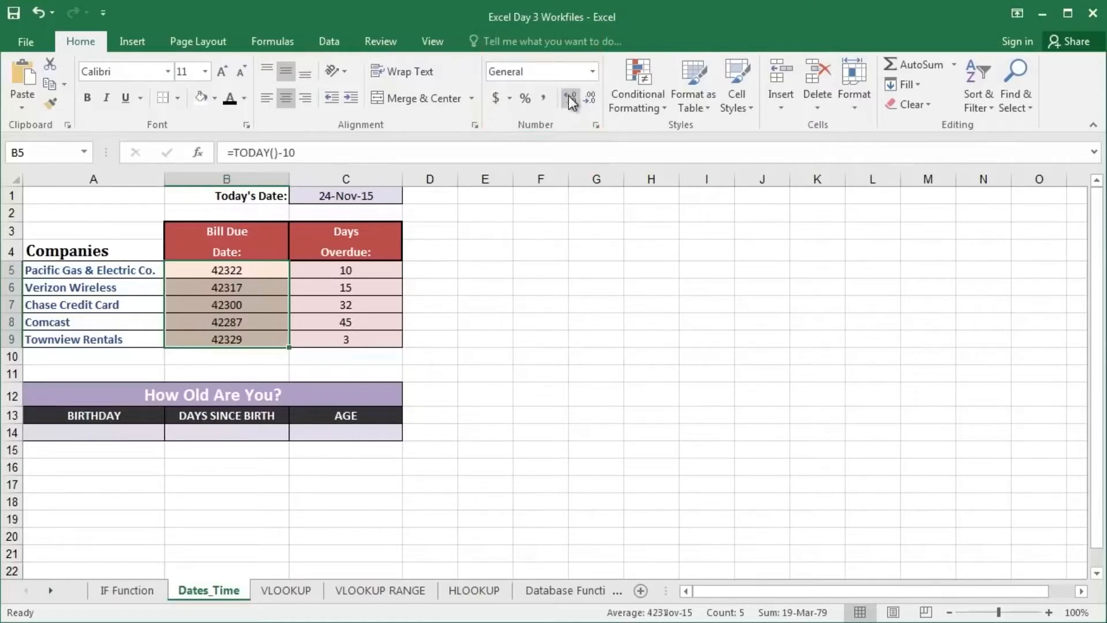
click(240, 271)
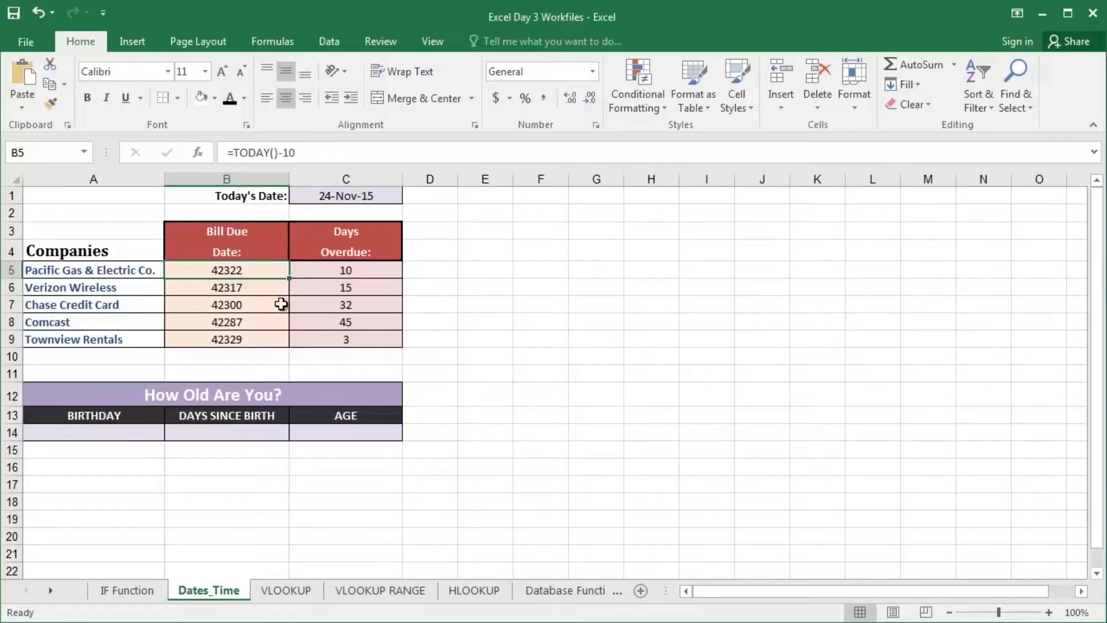
click(259, 286)
drag(256, 271, 265, 343)
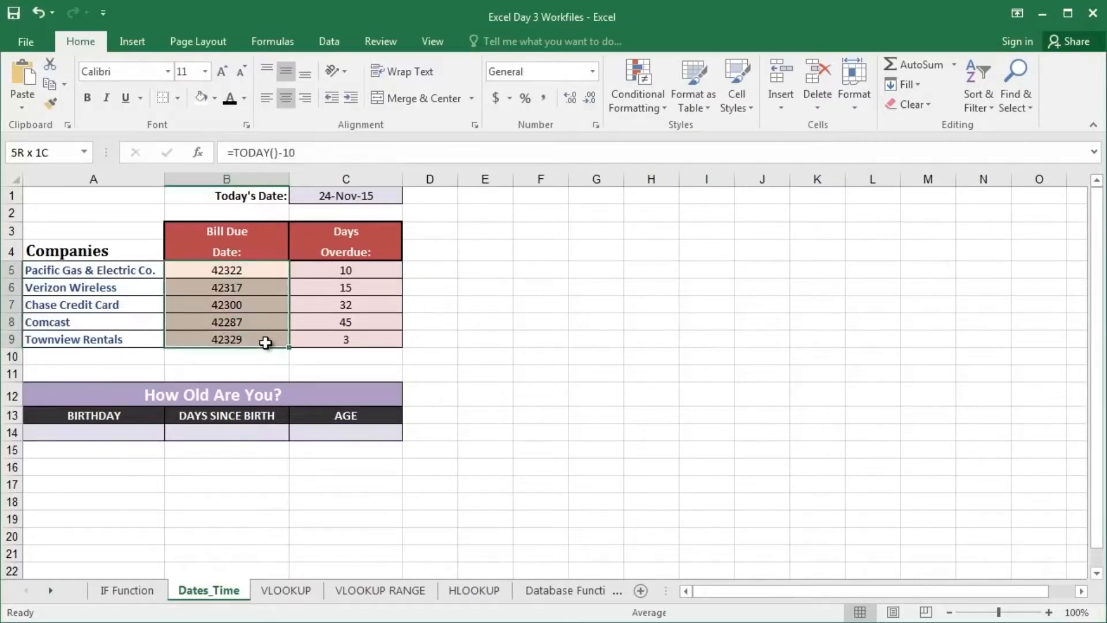
click(247, 304)
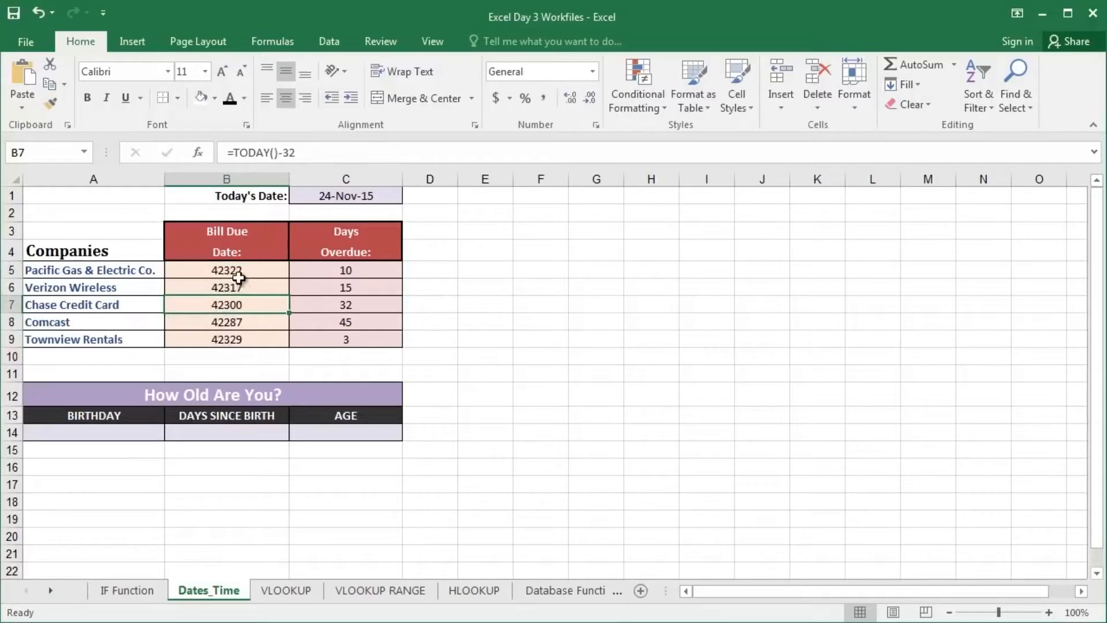
click(239, 276)
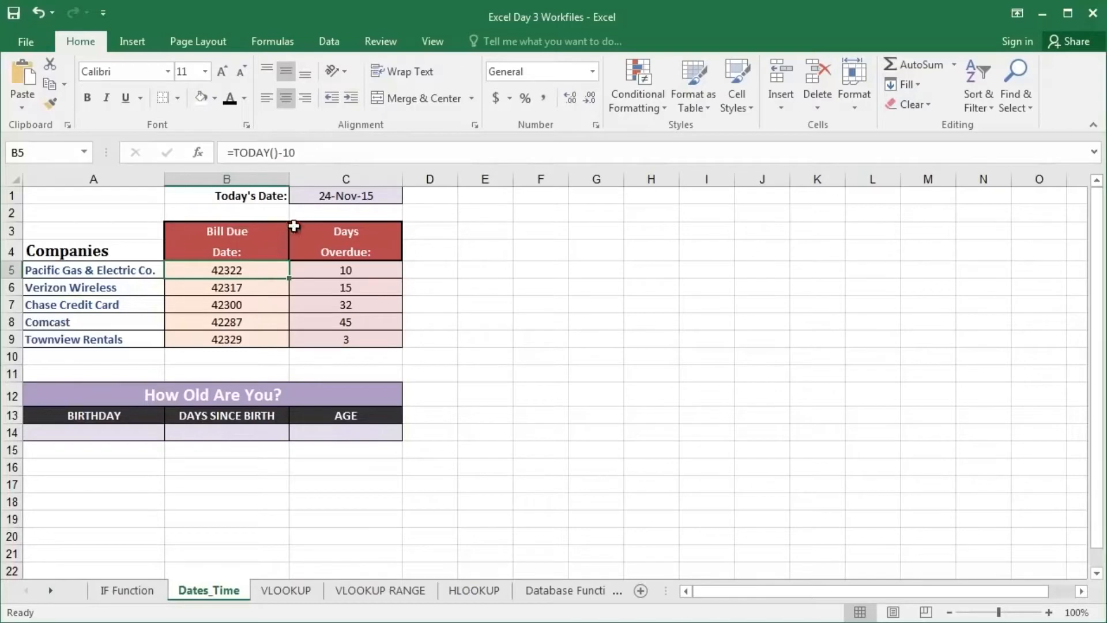
Step: Change the number format of today's date in C1 to General
click(332, 197)
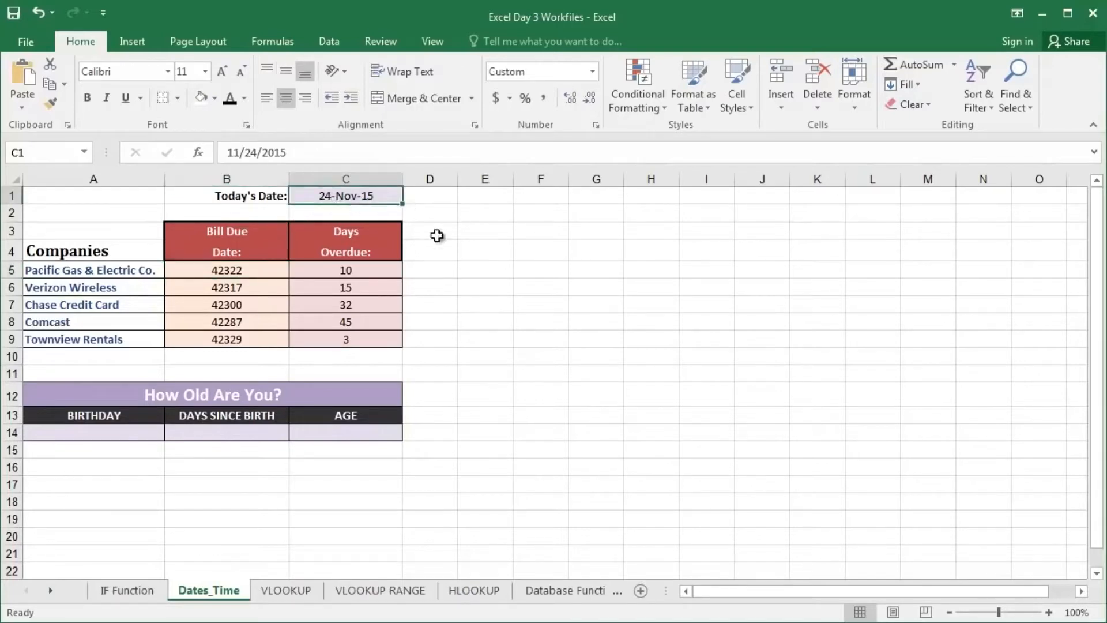
click(592, 72)
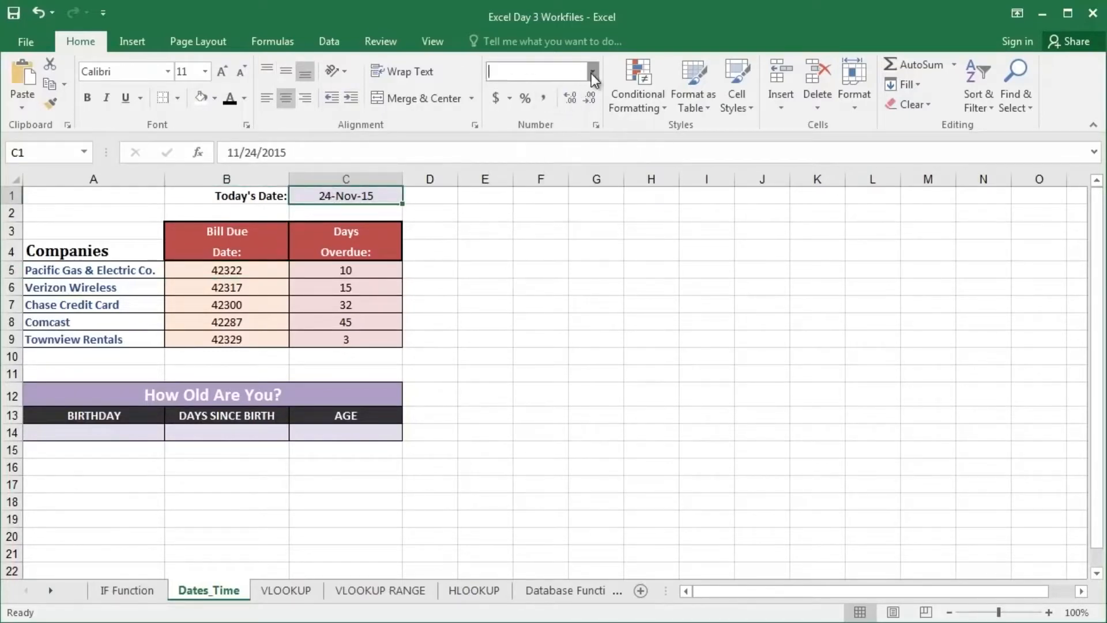
click(565, 99)
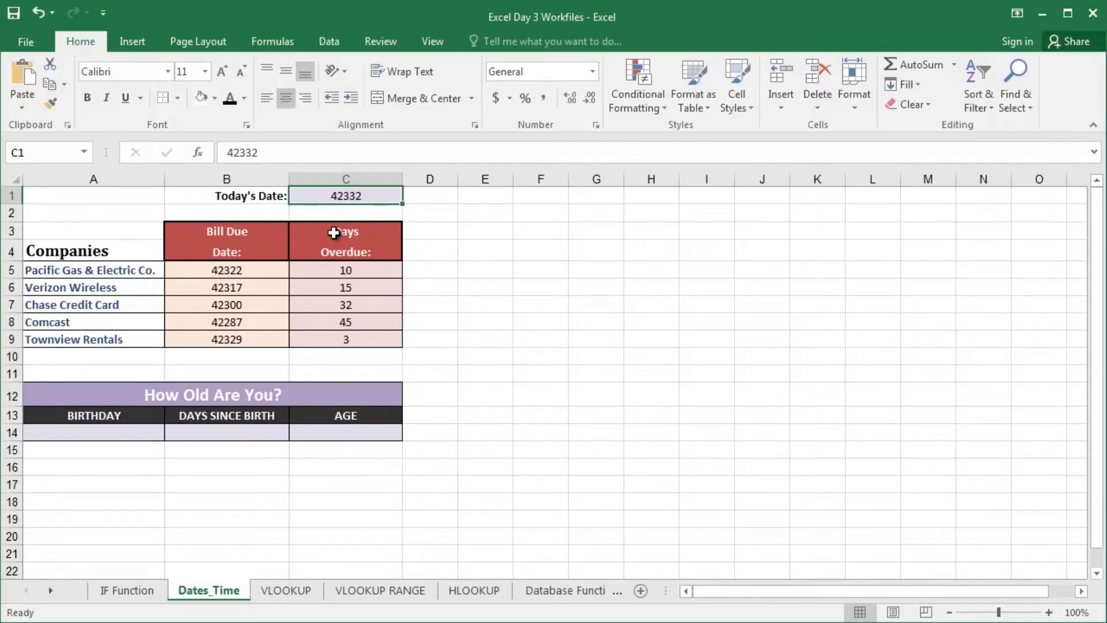
mouse_move(389, 260)
mouse_down()
mouse_move(318, 280)
mouse_move(537, 323)
mouse_up()
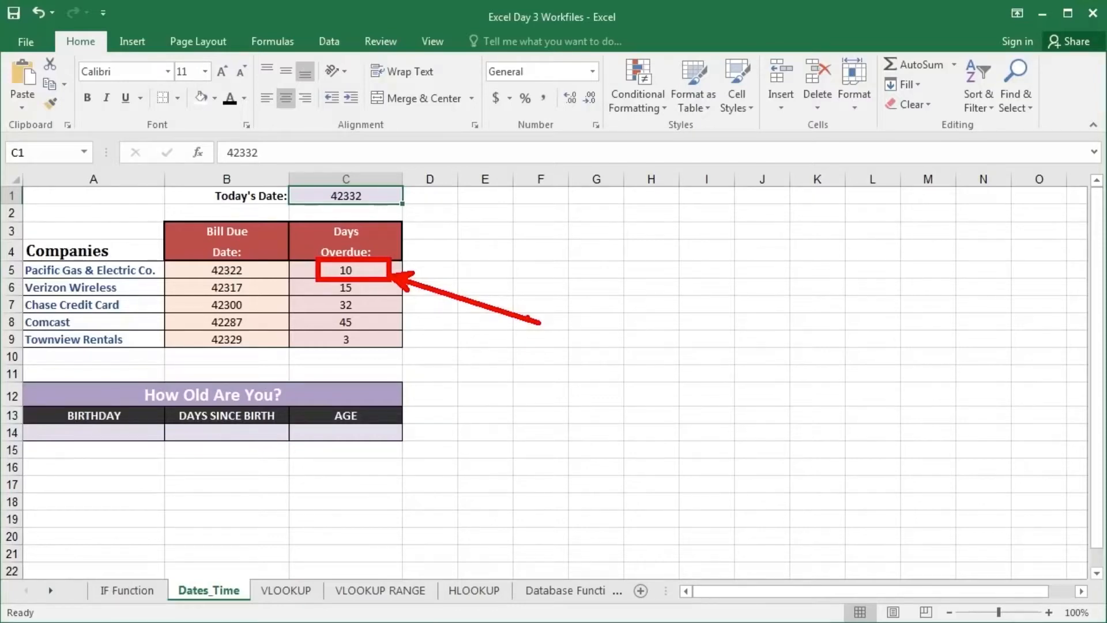
key(Escape)
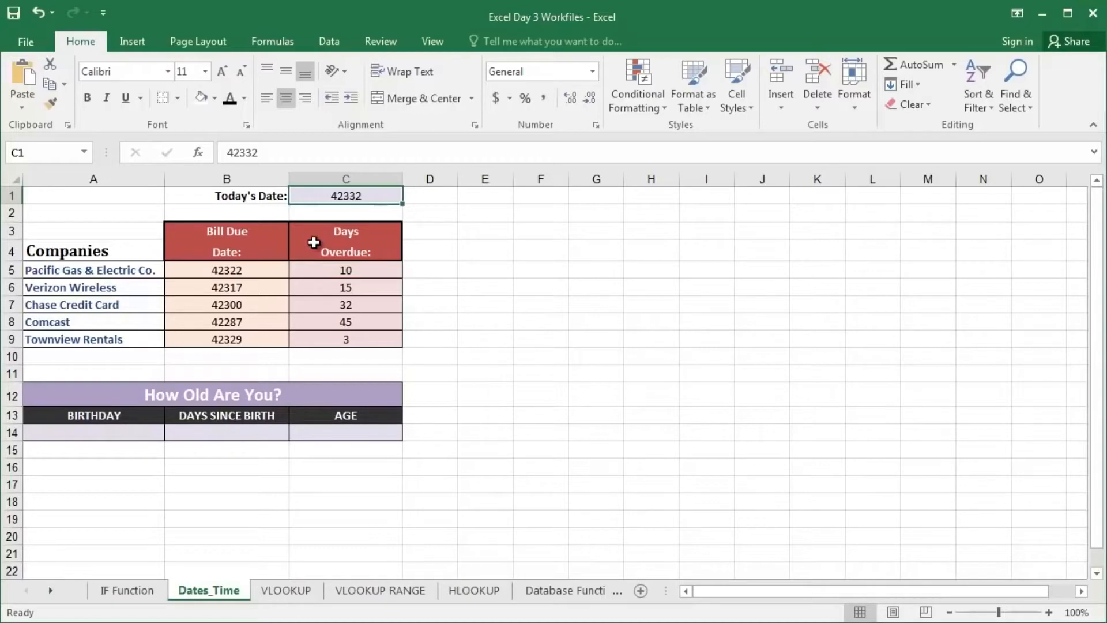
Step: Enter the date of birth in cell A14 under the BIRTHDAY heading
click(118, 397)
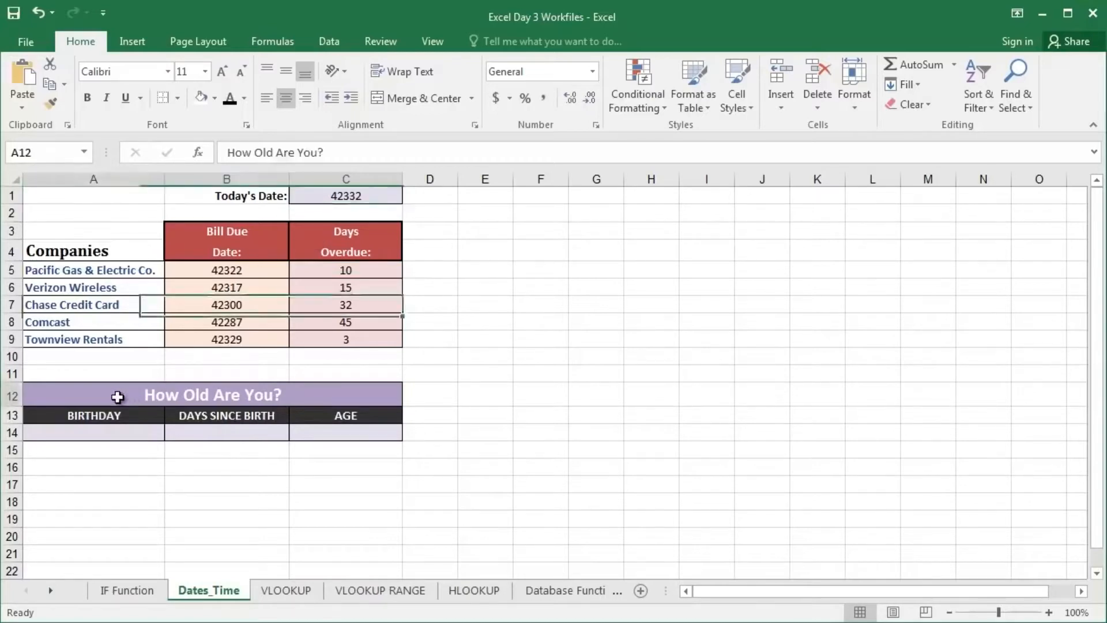
click(104, 434)
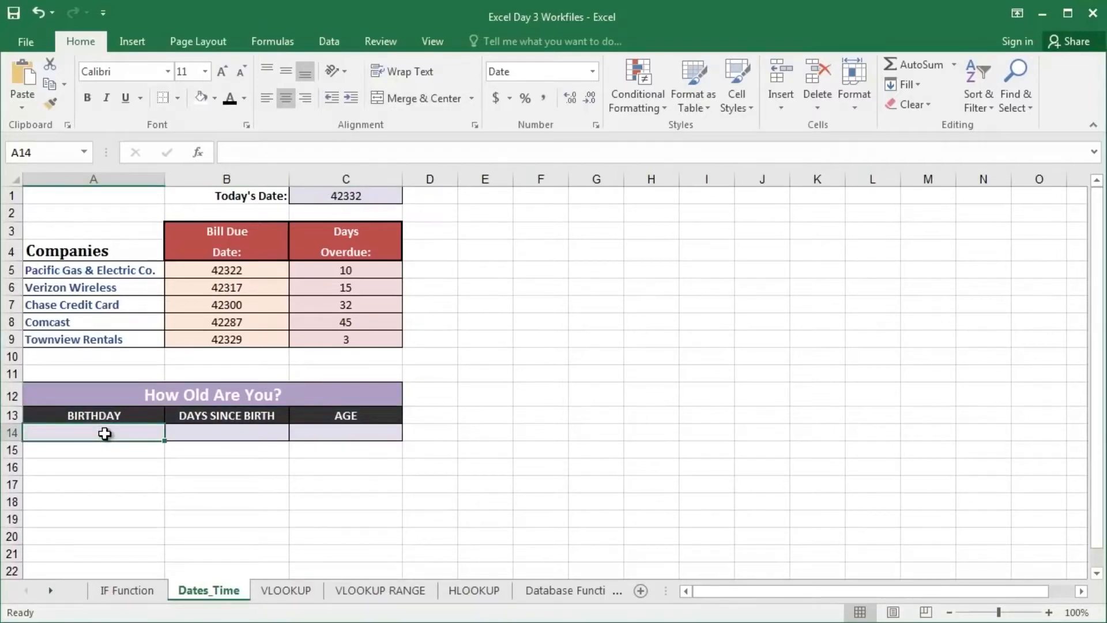
text(9/)
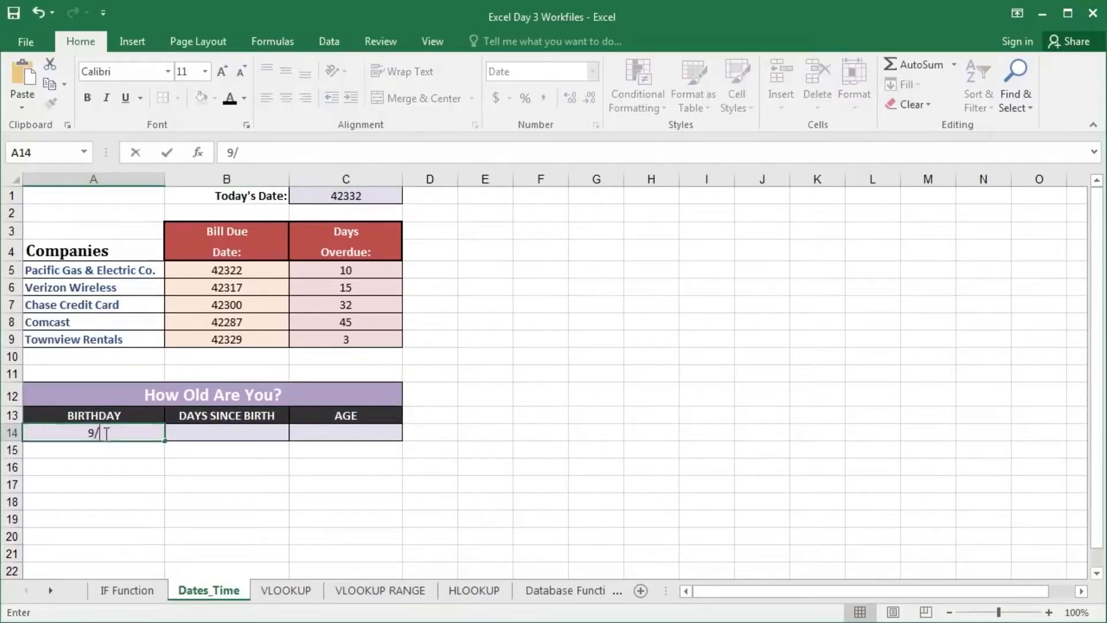
text(11/1980)
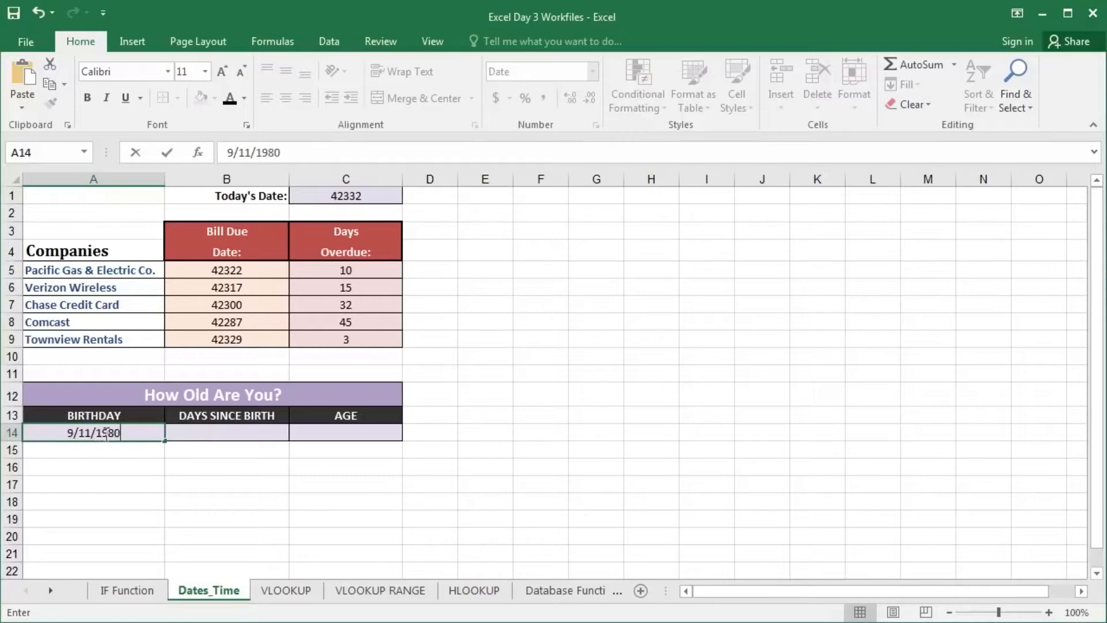
key(Return)
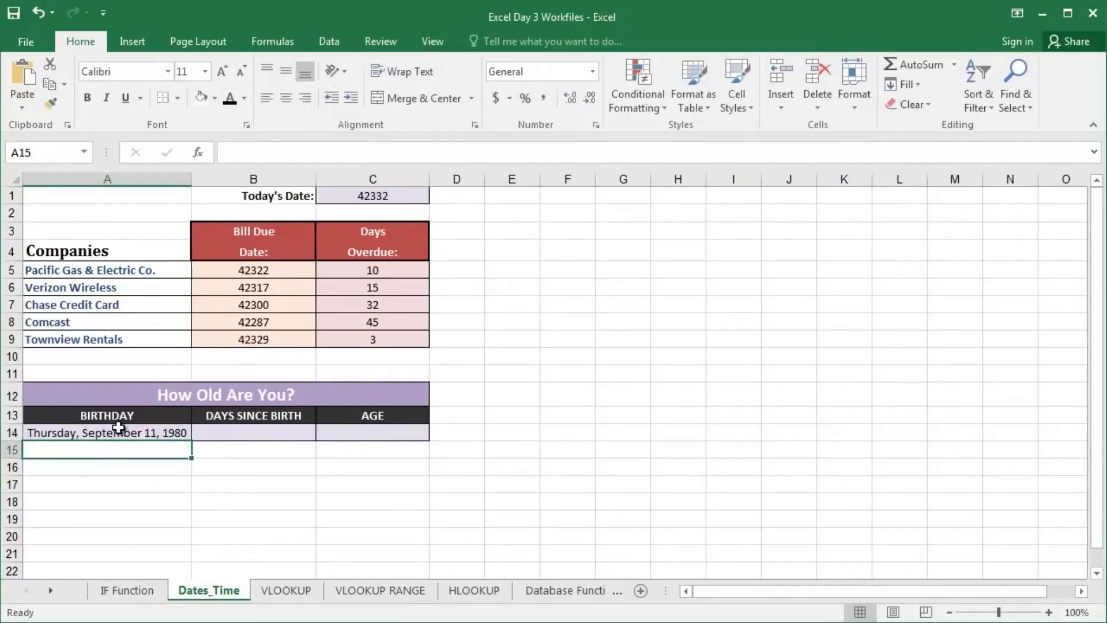
Step: Change the number format of today's date in C1 and the bill due dates in B5:B9 to a short date
click(254, 434)
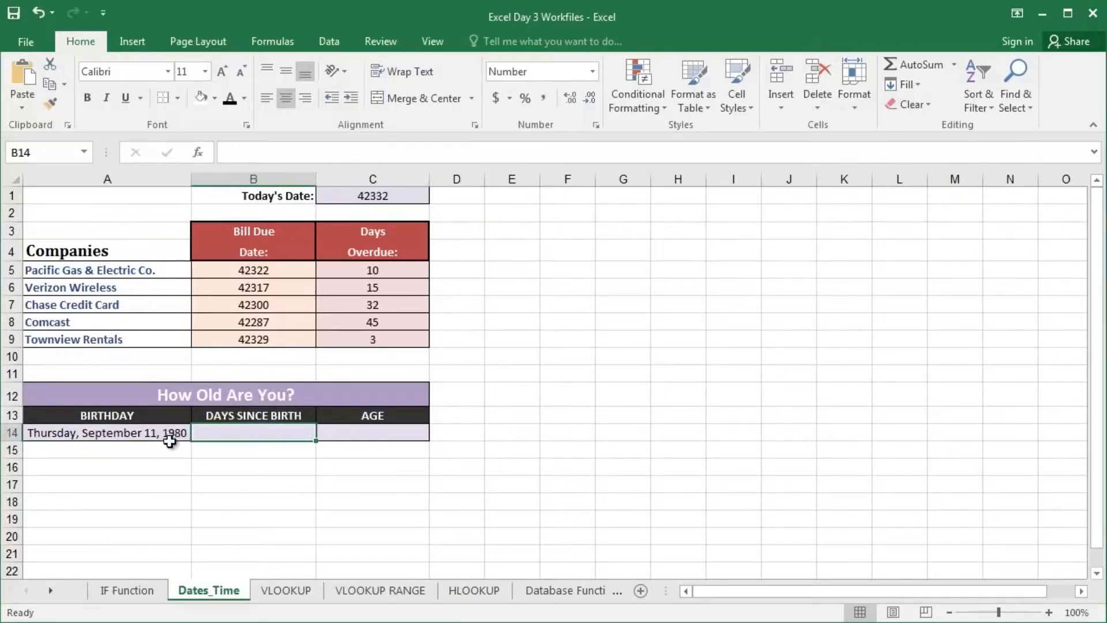
click(125, 434)
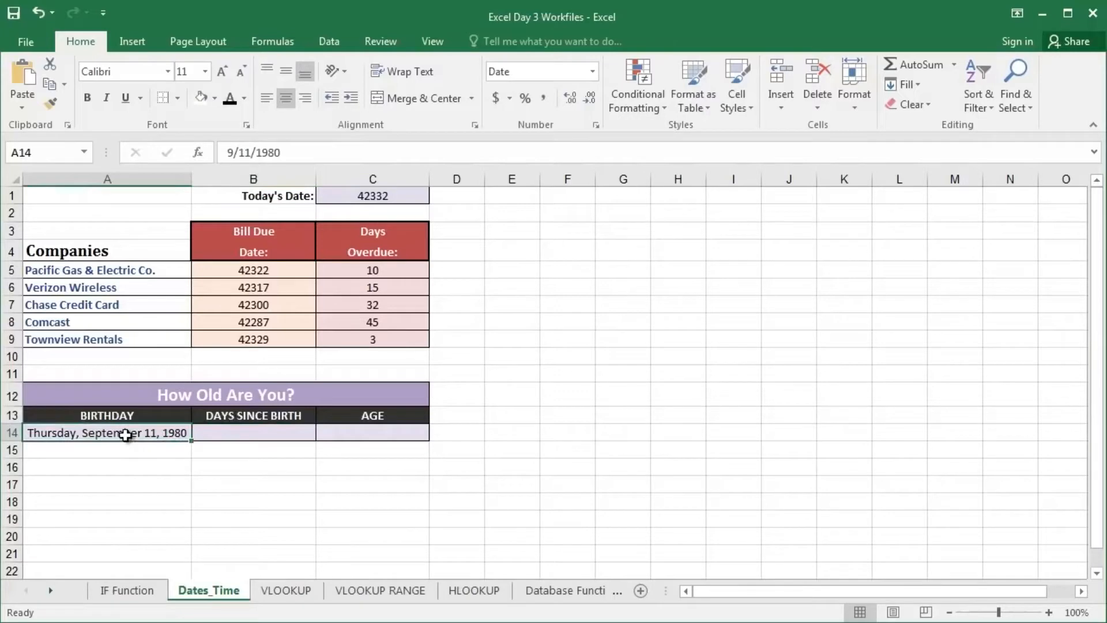
click(355, 198)
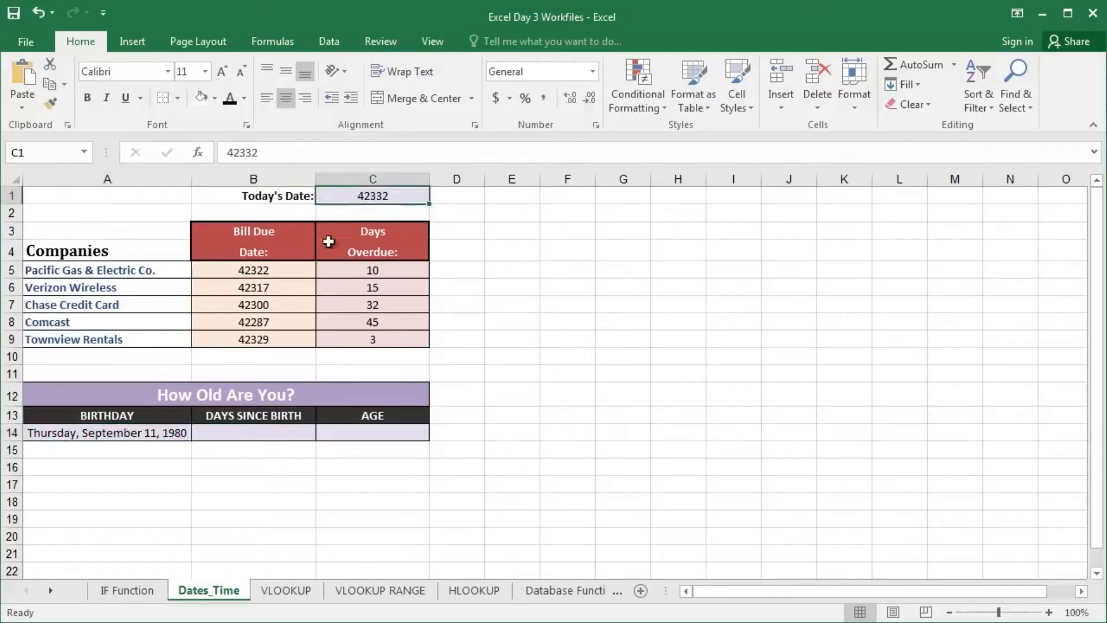
click(593, 74)
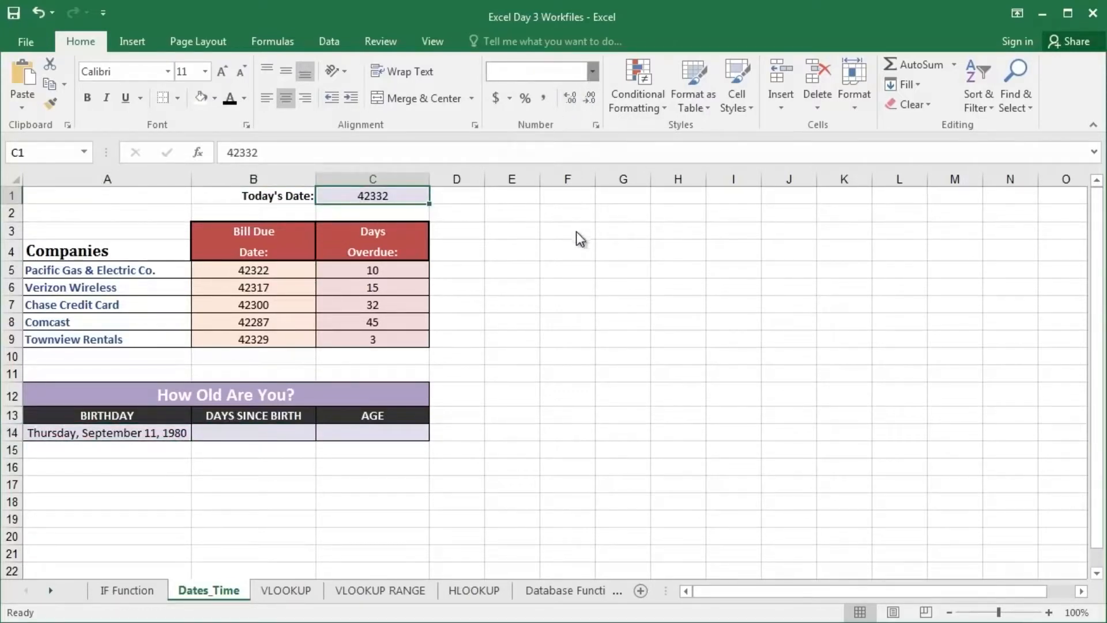
click(576, 257)
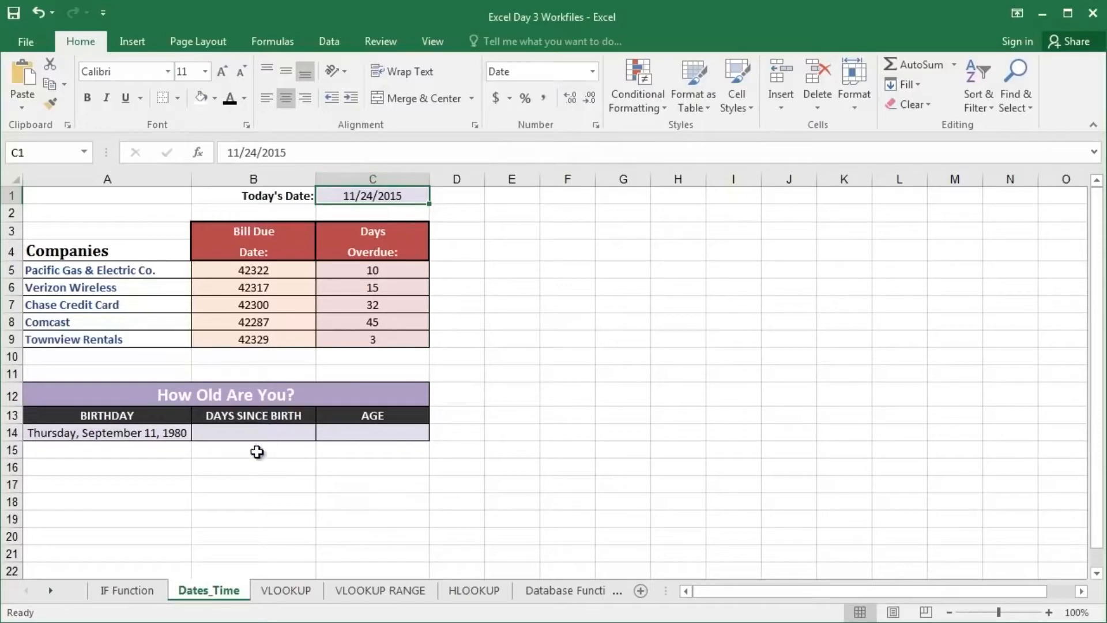
click(252, 434)
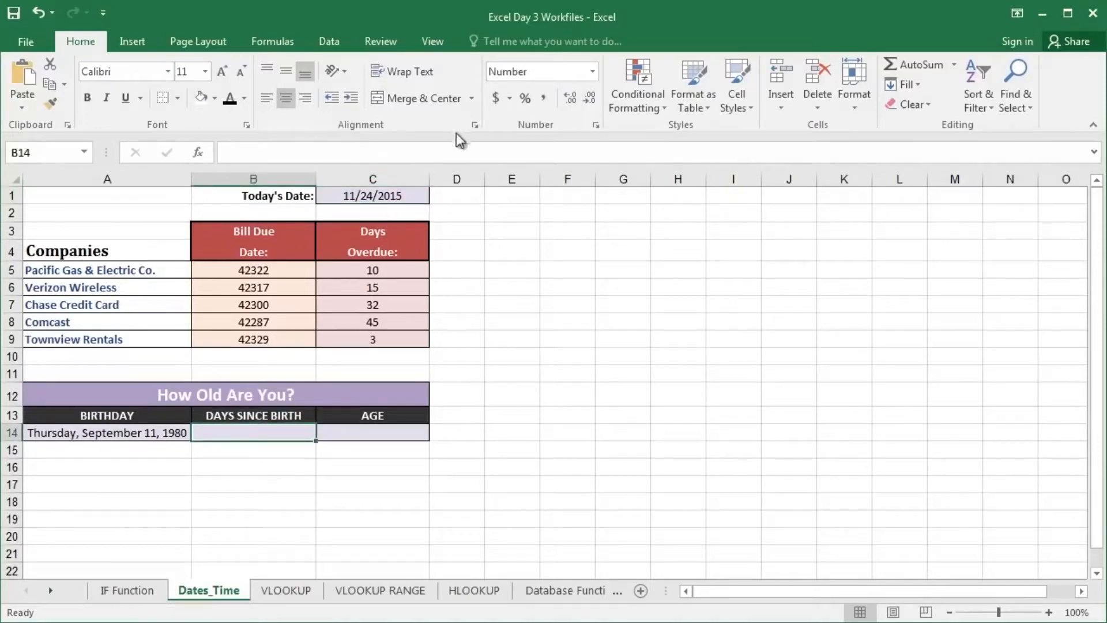
drag(253, 271, 261, 340)
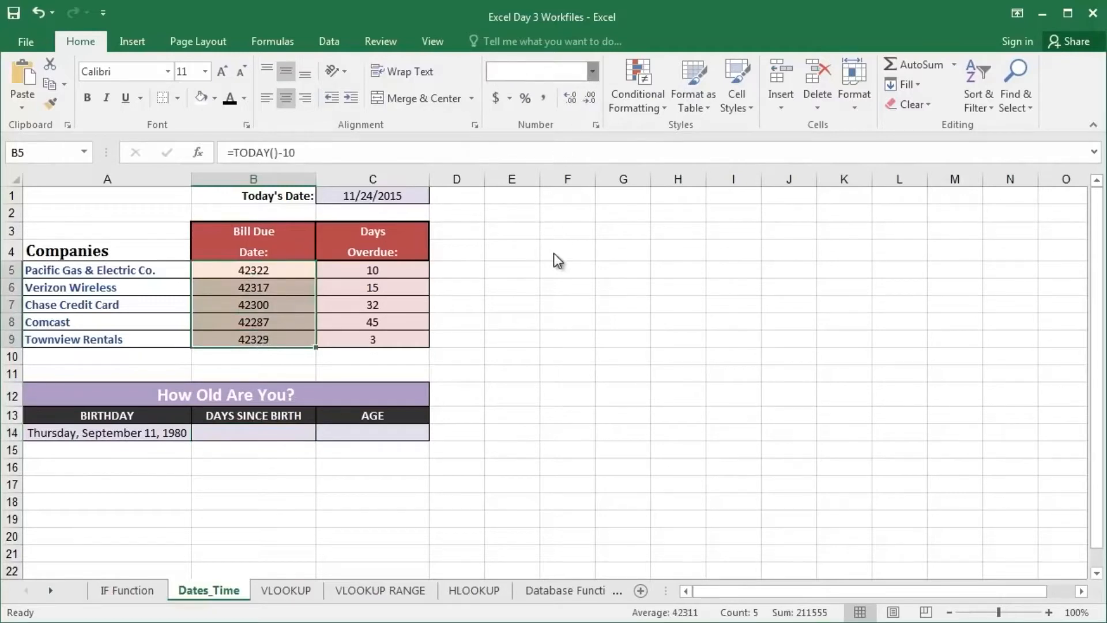
Step: Calculate the days since birth in B14 by subtracting the birthday from today's date with =C1-A14
click(233, 445)
click(241, 430)
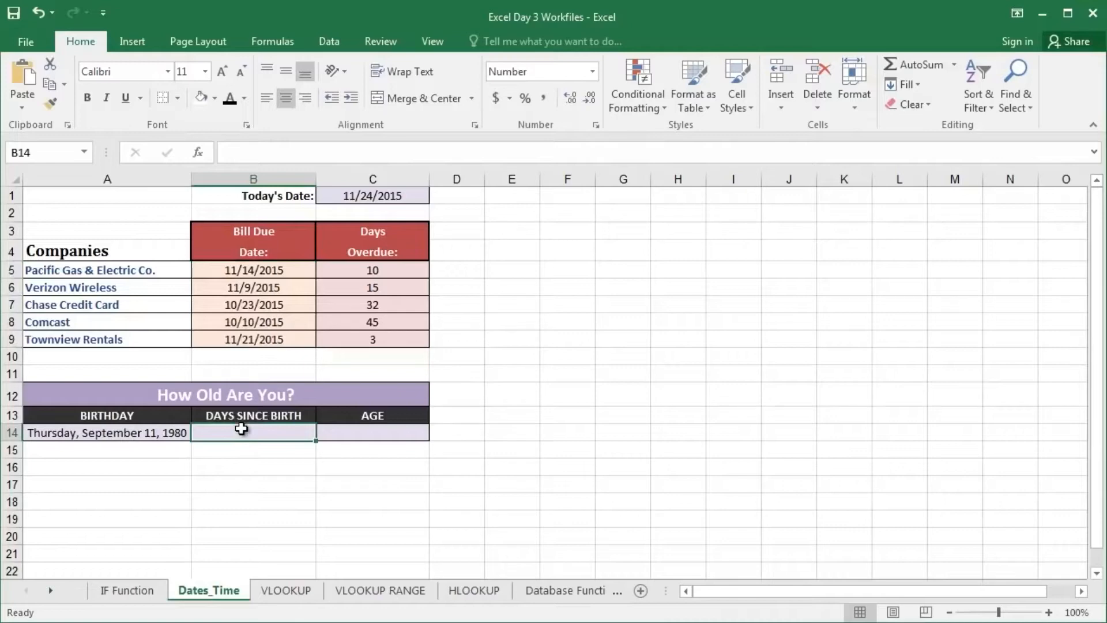
text(=)
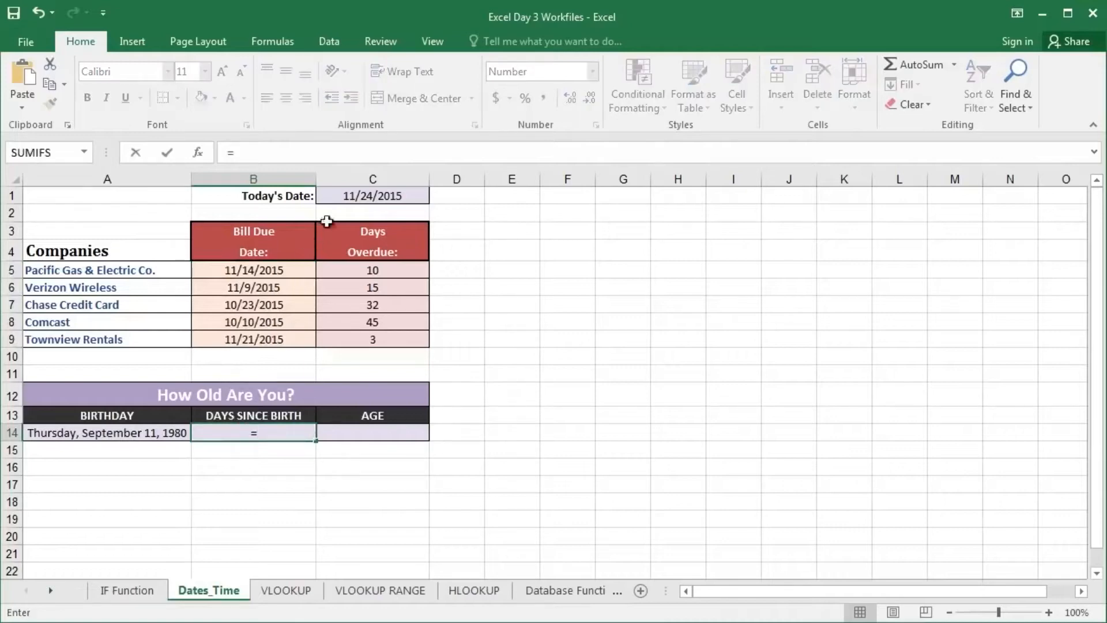
click(379, 197)
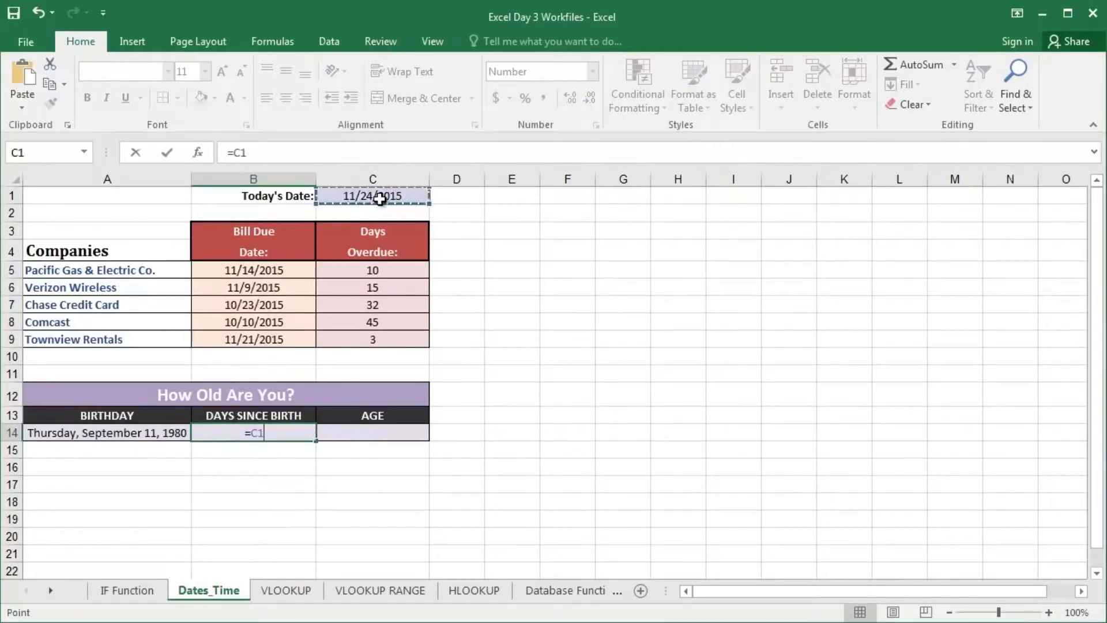
text(-)
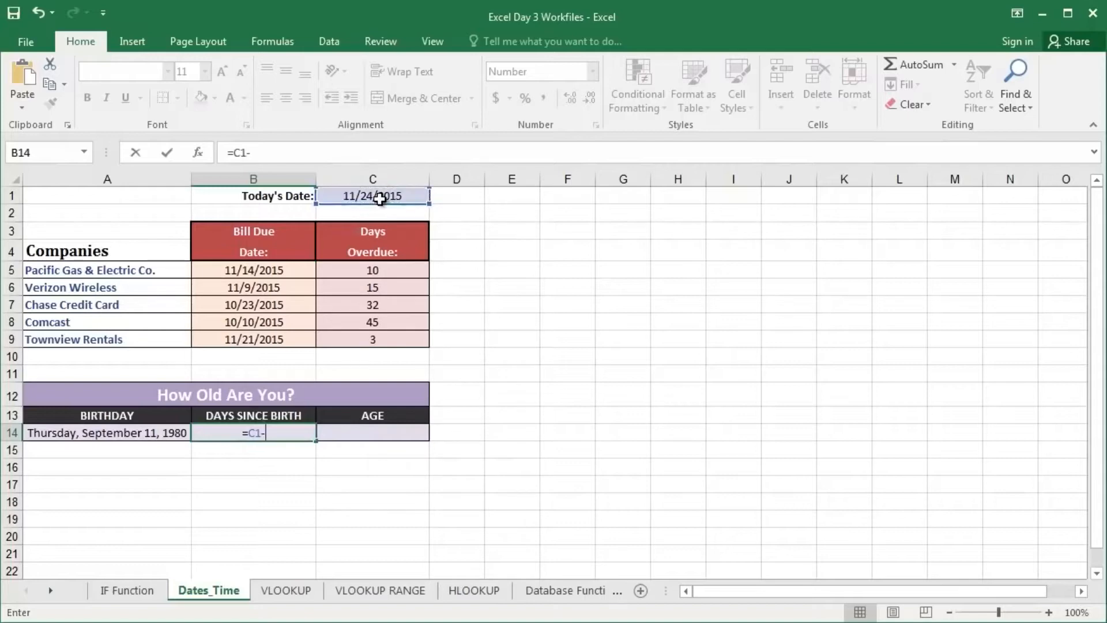
click(118, 433)
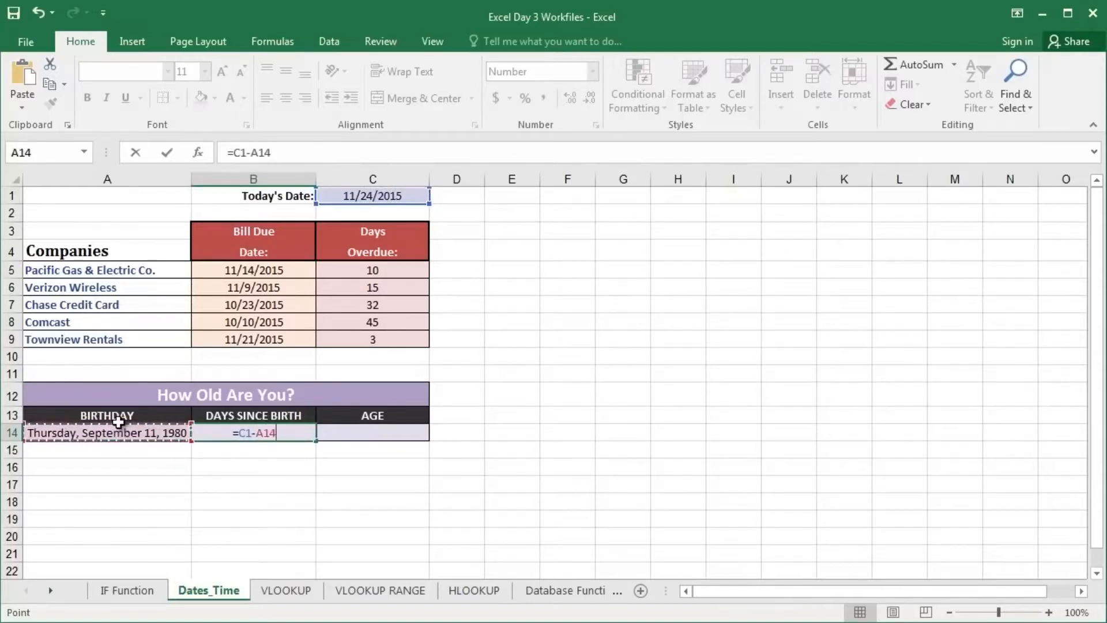
key(Return)
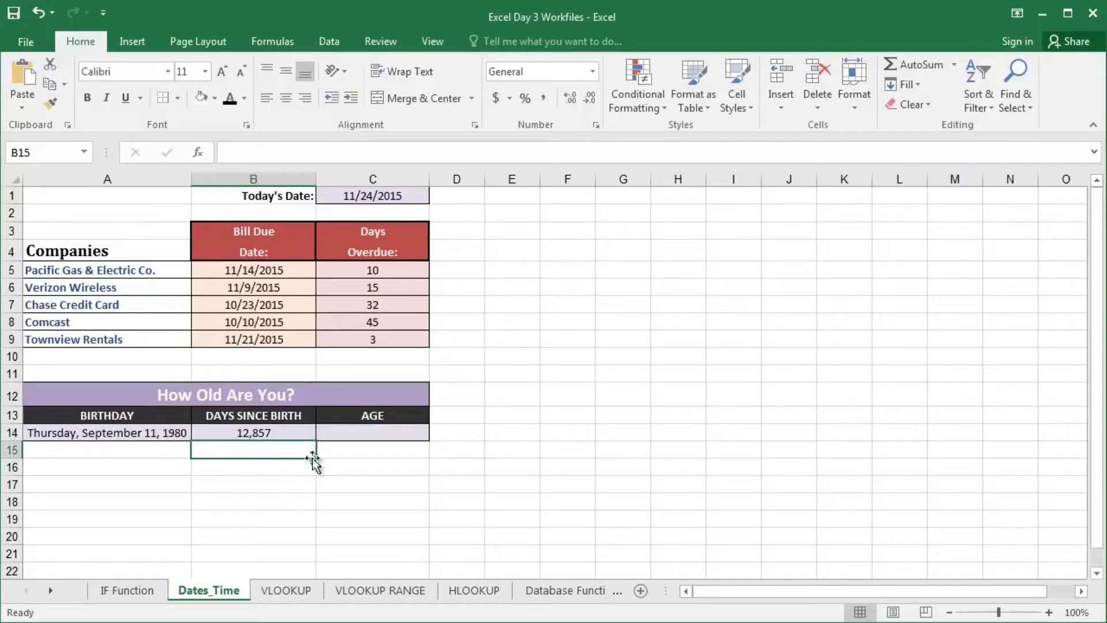
click(342, 436)
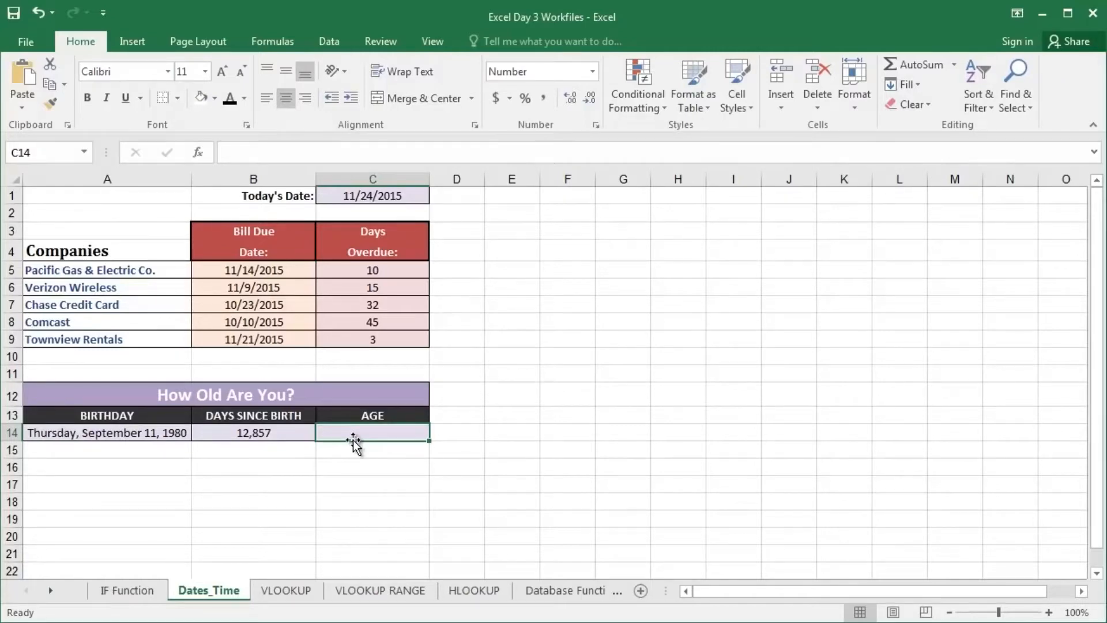
text(26)
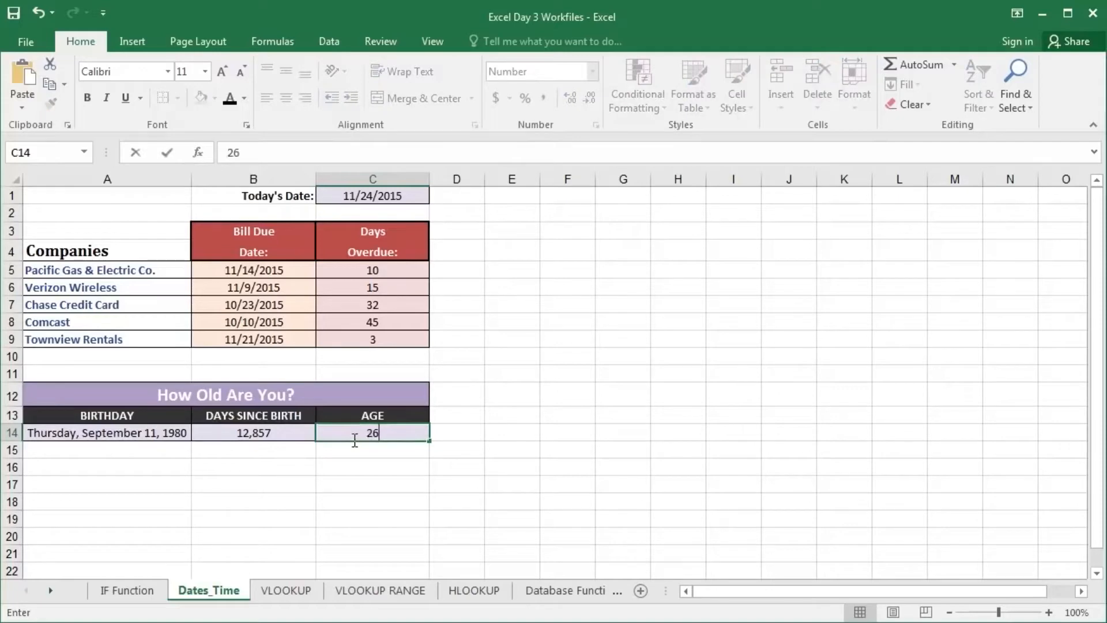
key(BackSpace)
key(BackSpace)
text(365)
key(BackSpace)
key(BackSpace)
key(BackSpace)
click(378, 451)
Step: Calculate the age in C14 by dividing the days since birth by 365.25 with the formula =B14/365.25
click(373, 434)
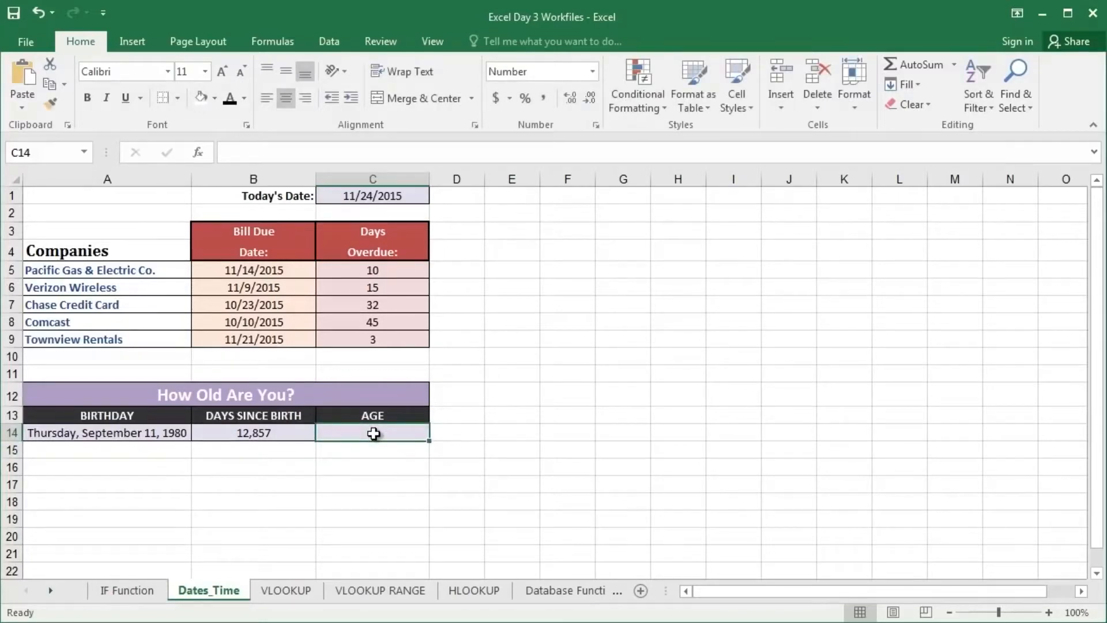
text(=)
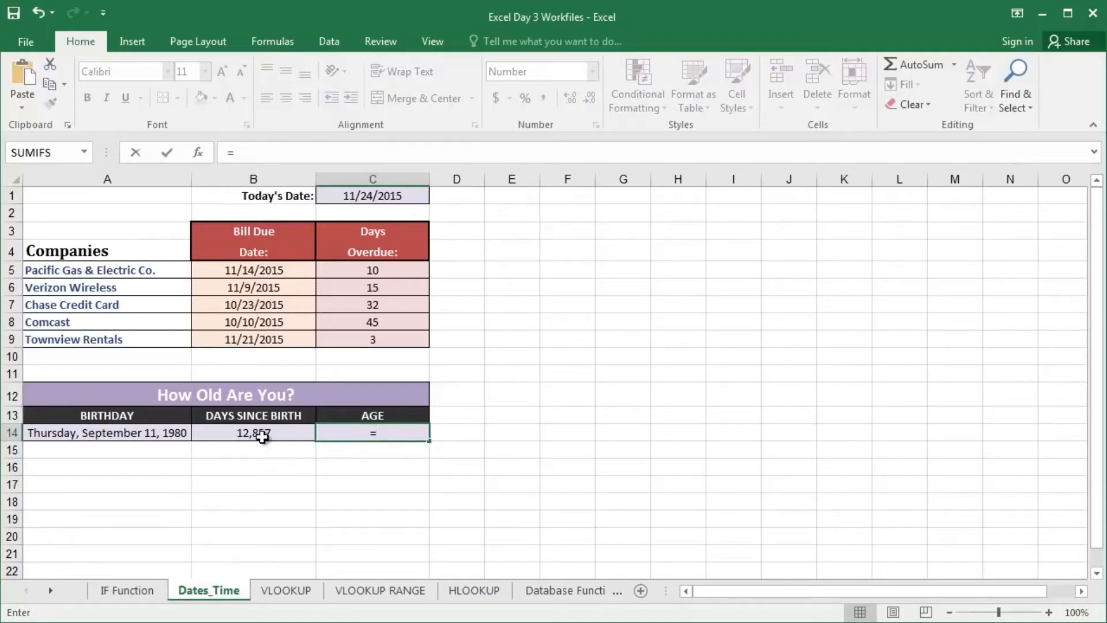
click(288, 440)
text(/)
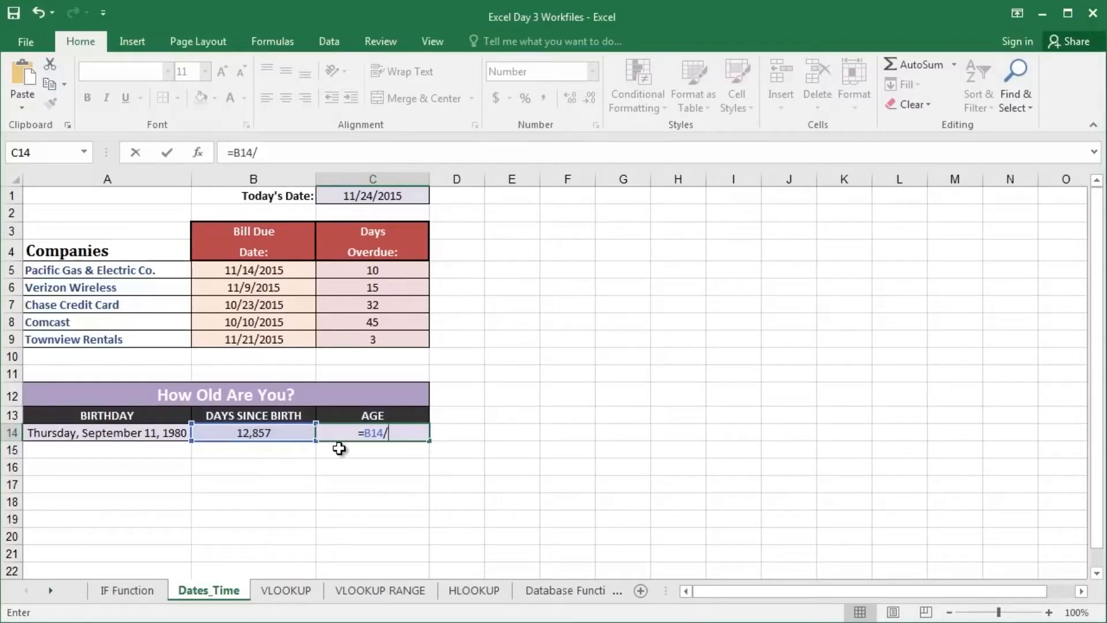
text(365.25)
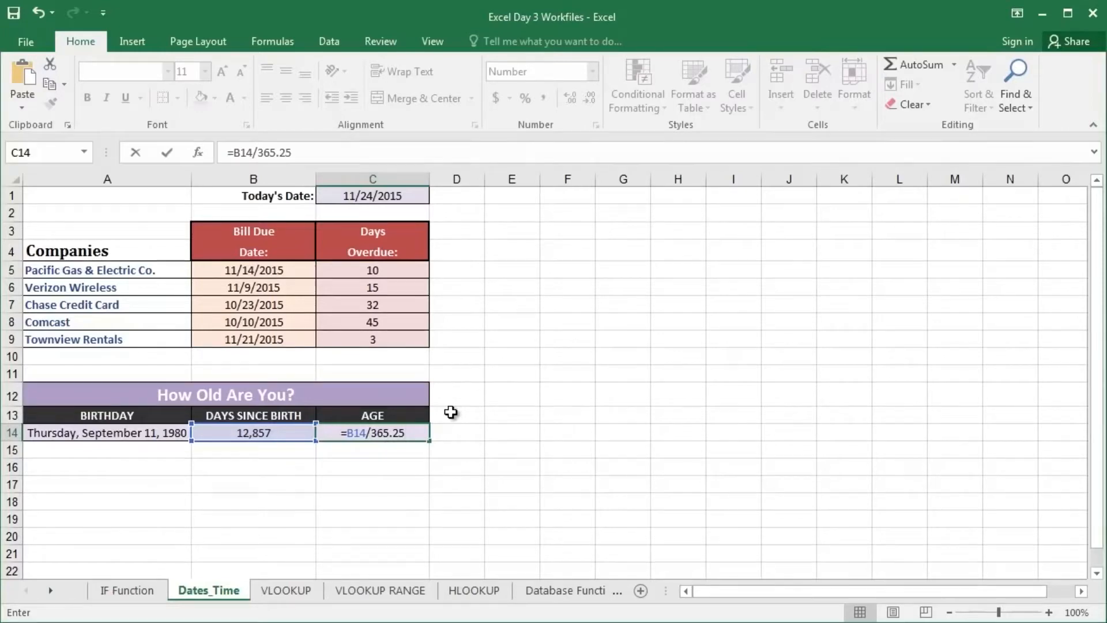
key(Return)
key(Up)
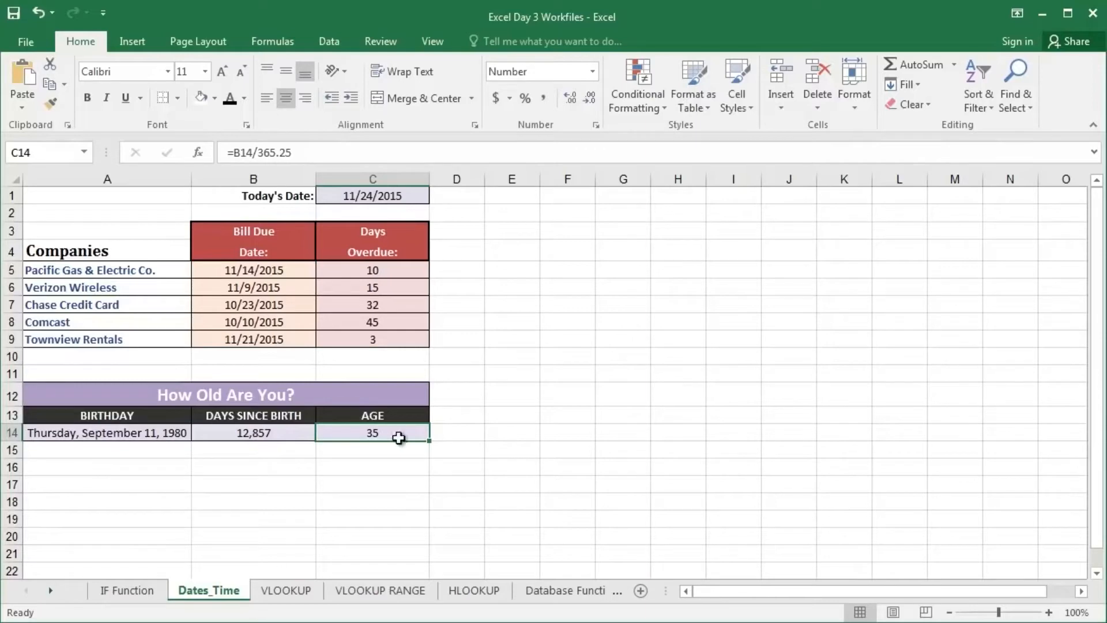
click(445, 434)
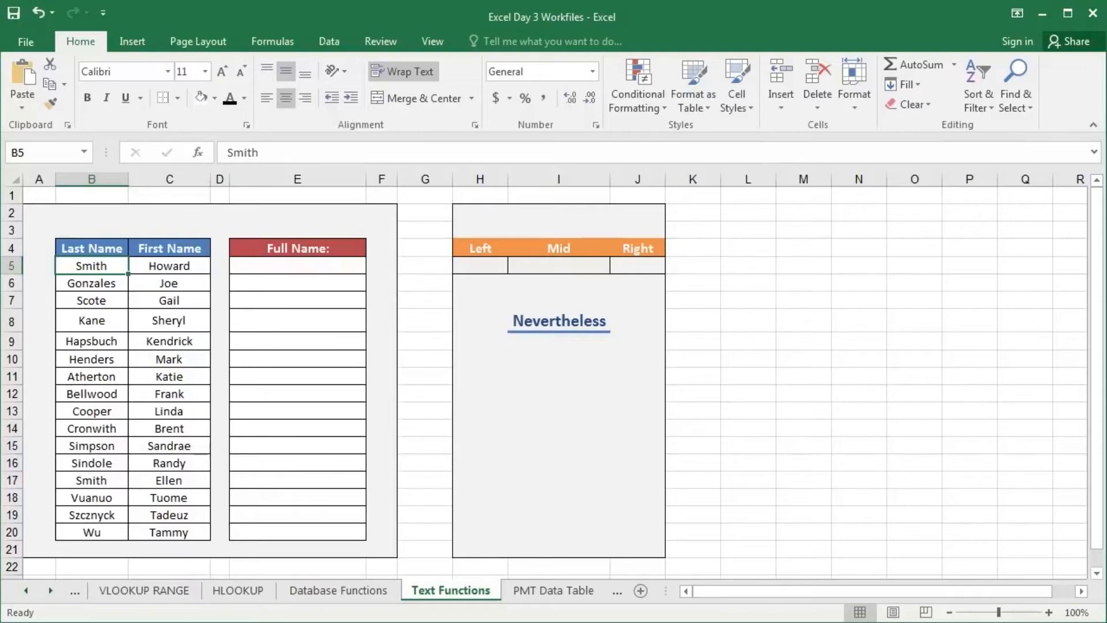
Step: Start a CONCATENATE function in E5 under Full Name, using the first name in C5 as the Text1 argument
click(297, 266)
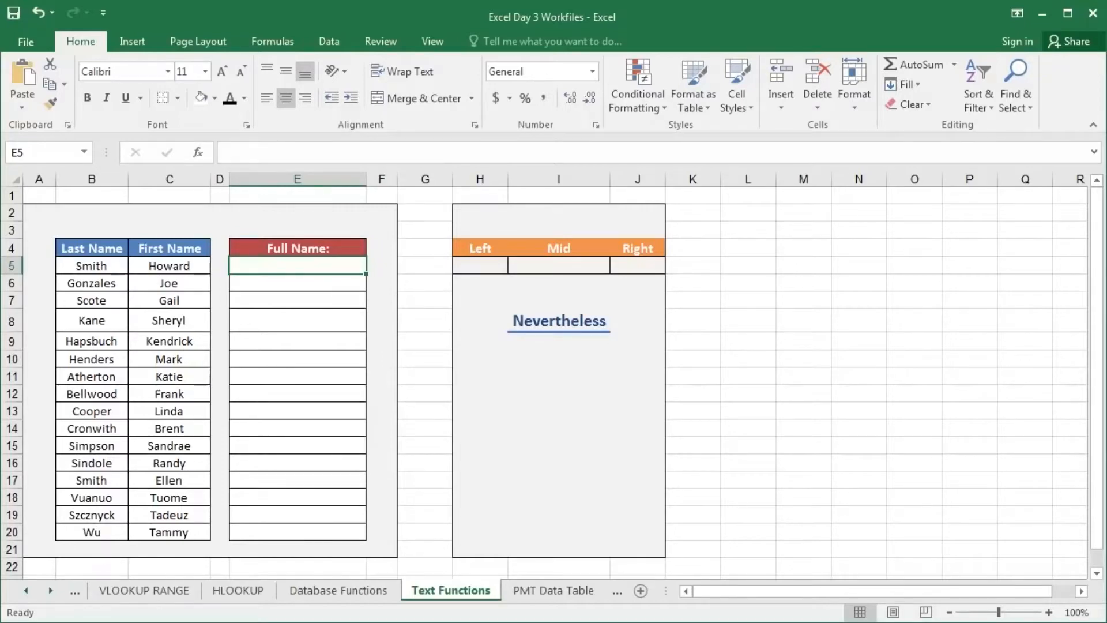
click(273, 41)
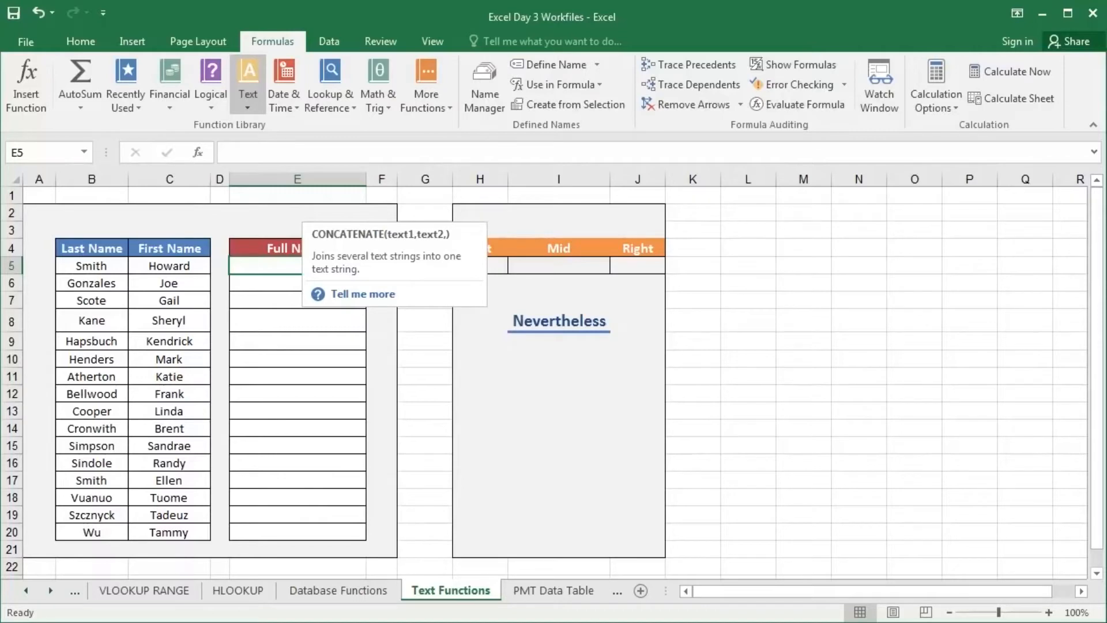
click(289, 205)
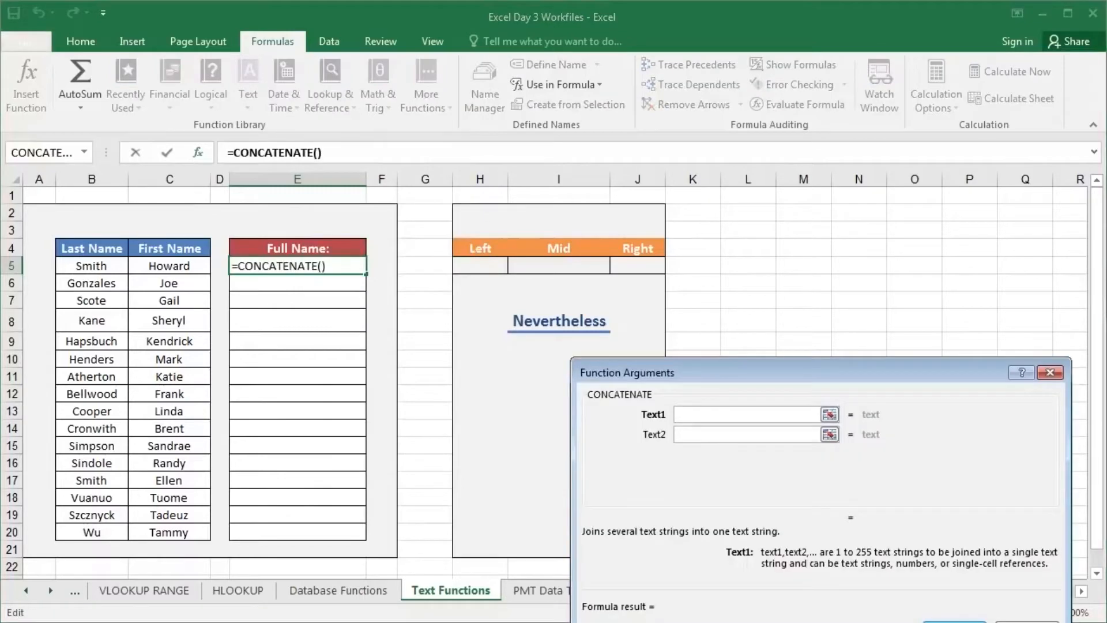
drag(750, 373, 598, 223)
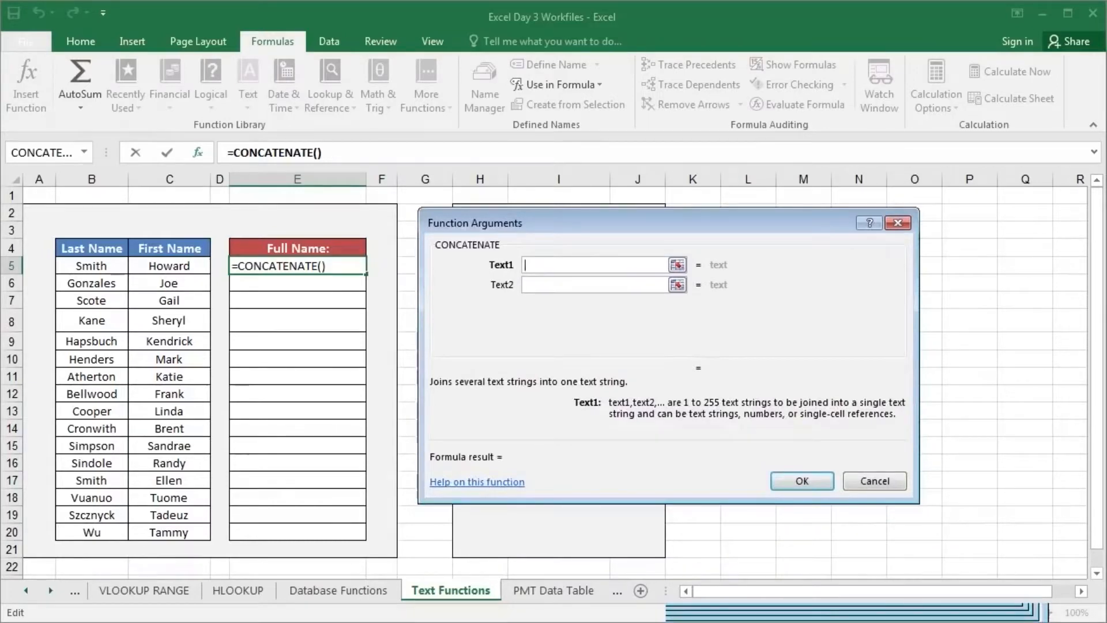
click(169, 266)
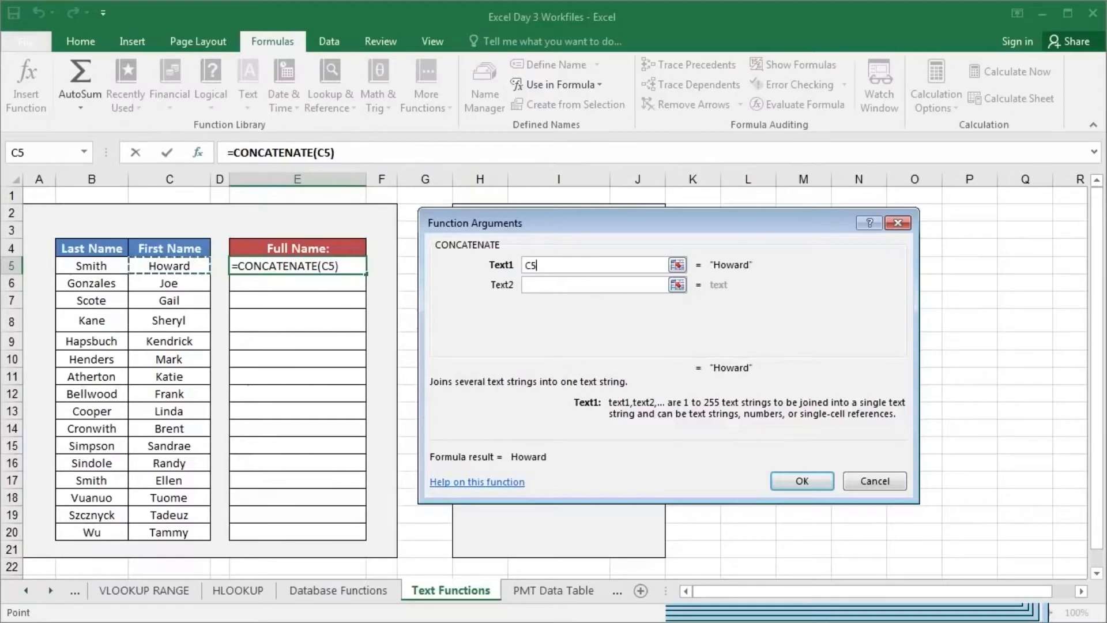
click(594, 285)
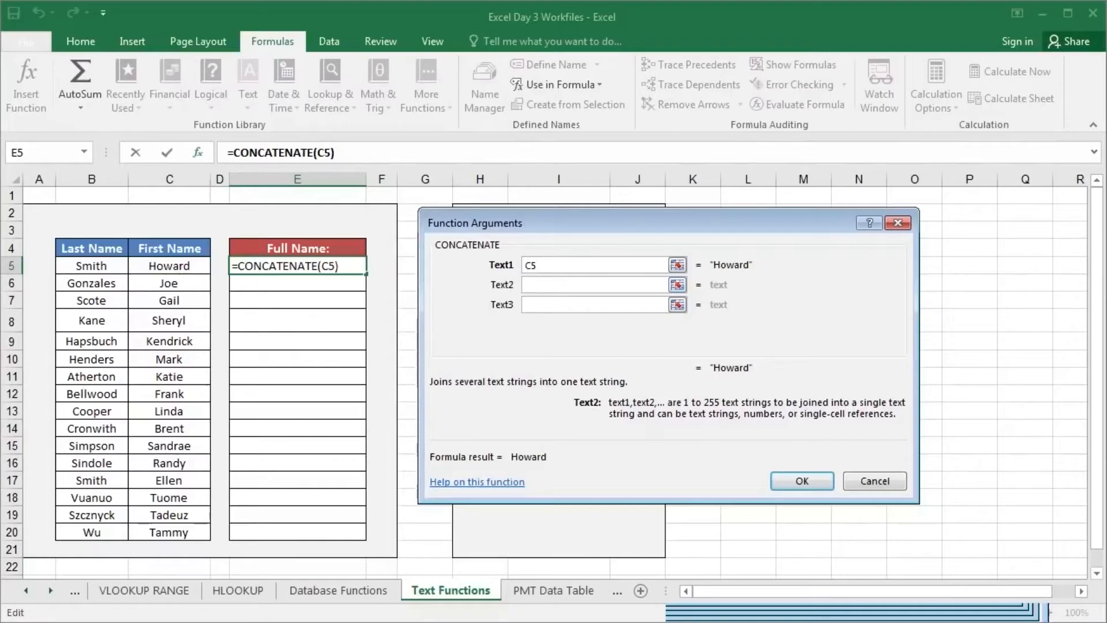
click(92, 266)
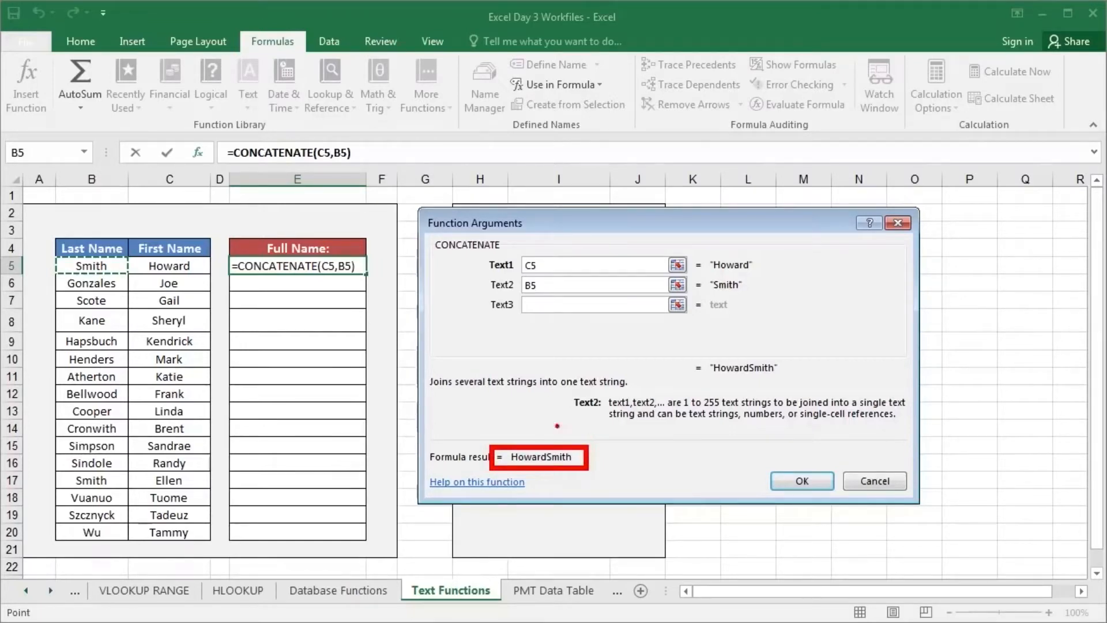
key(Escape)
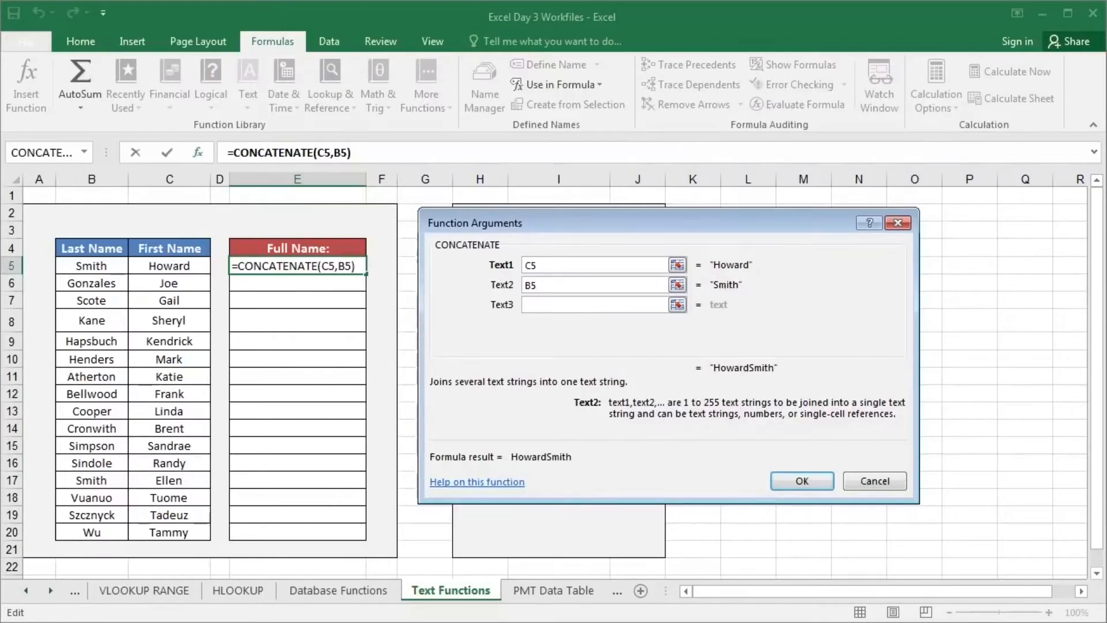
key(BackSpace)
key(BackSpace)
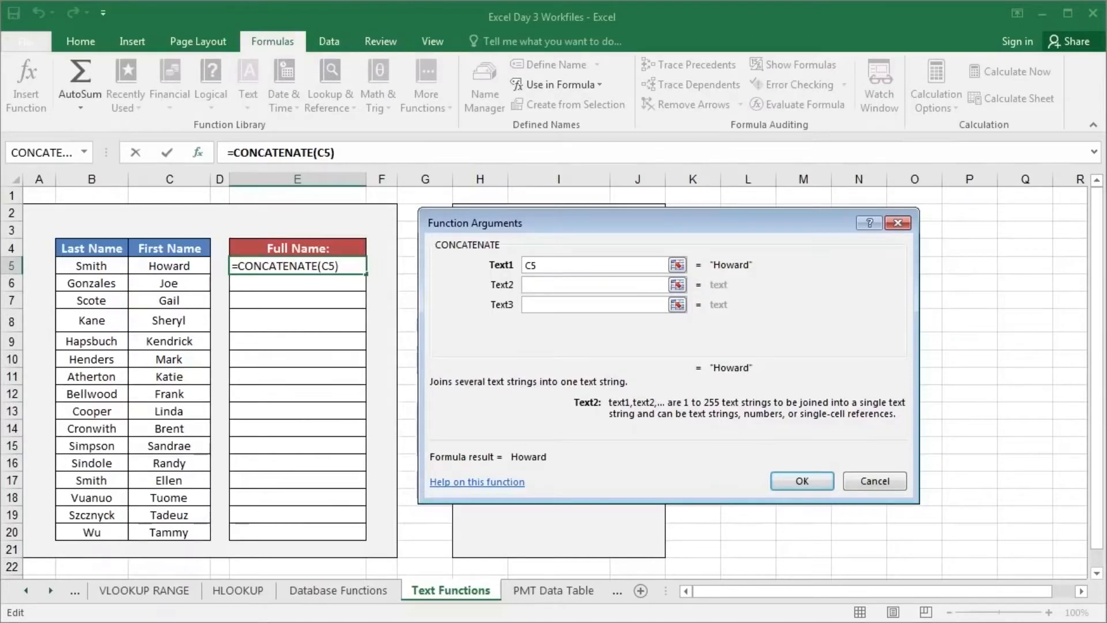
Step: Set the Text2 argument of the CONCATENATE function to a space enclosed in quotation marks (" ")
text(" )
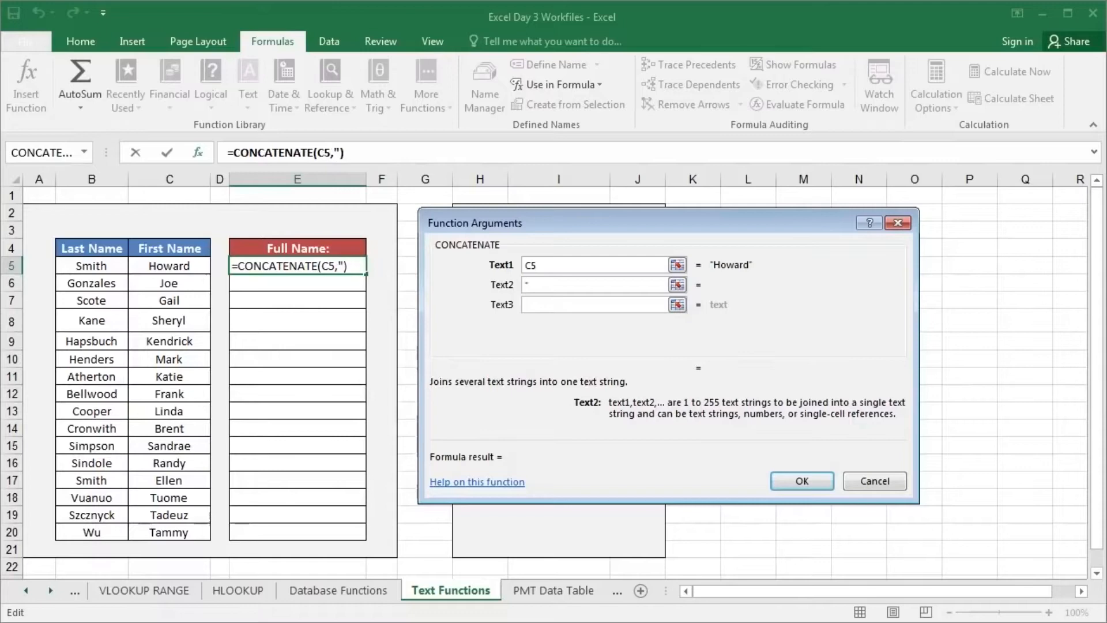
text(")
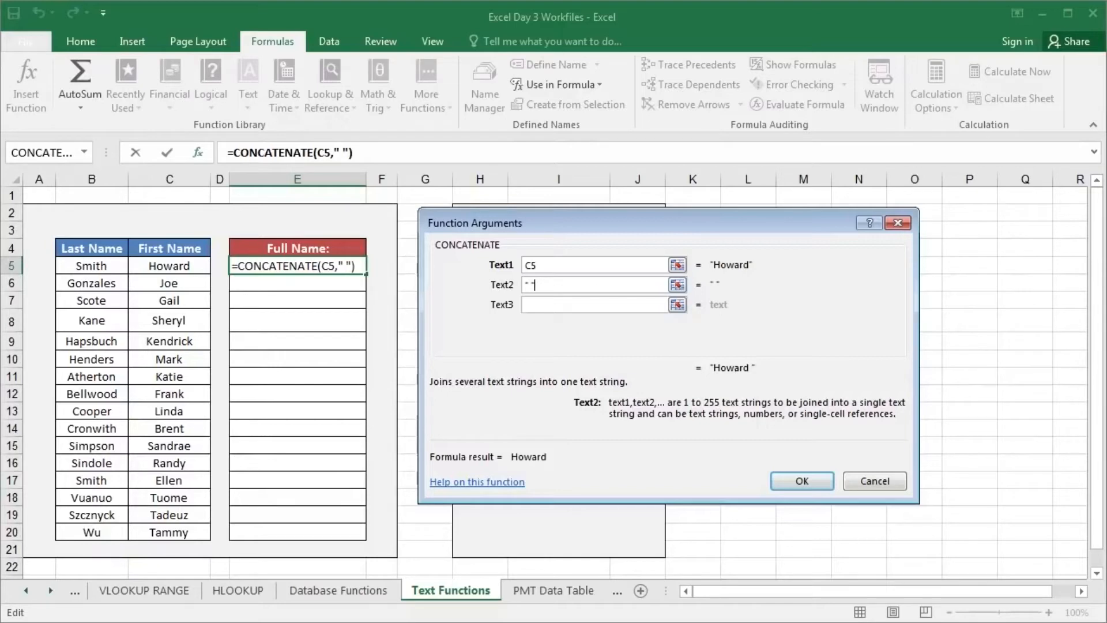
key(BackSpace)
key(BackSpace)
key(BackSpace)
text(")
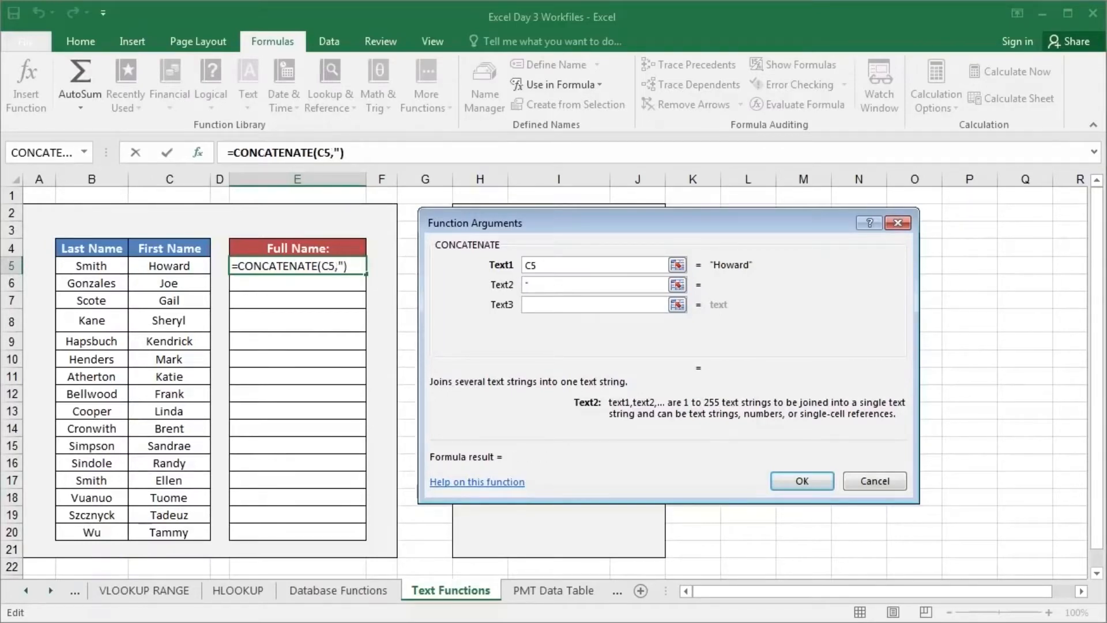
text( ")
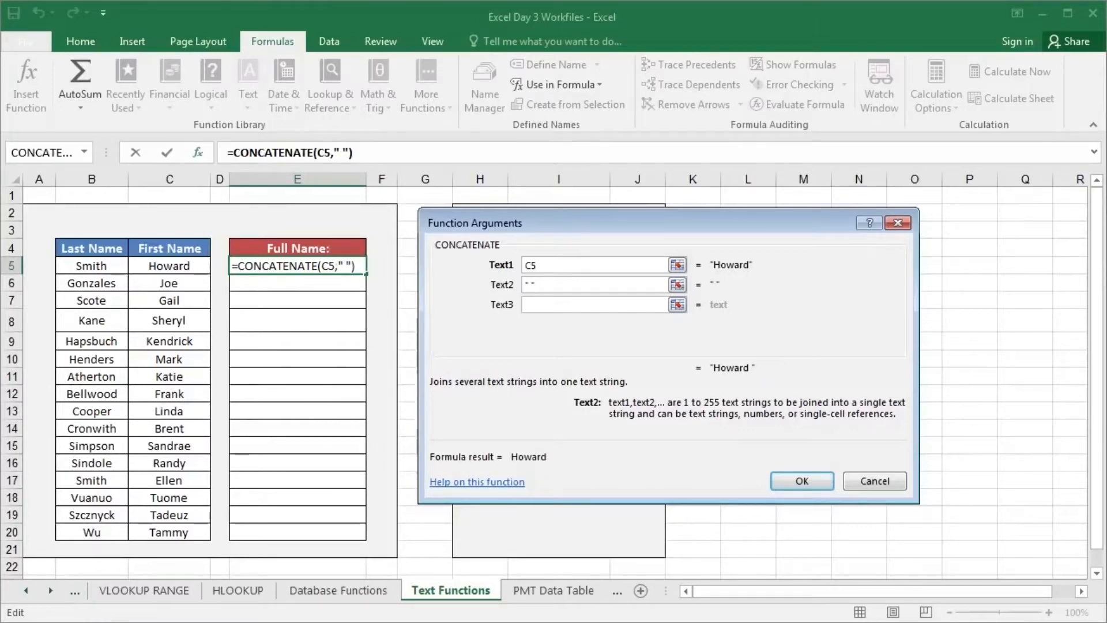
key(Tab)
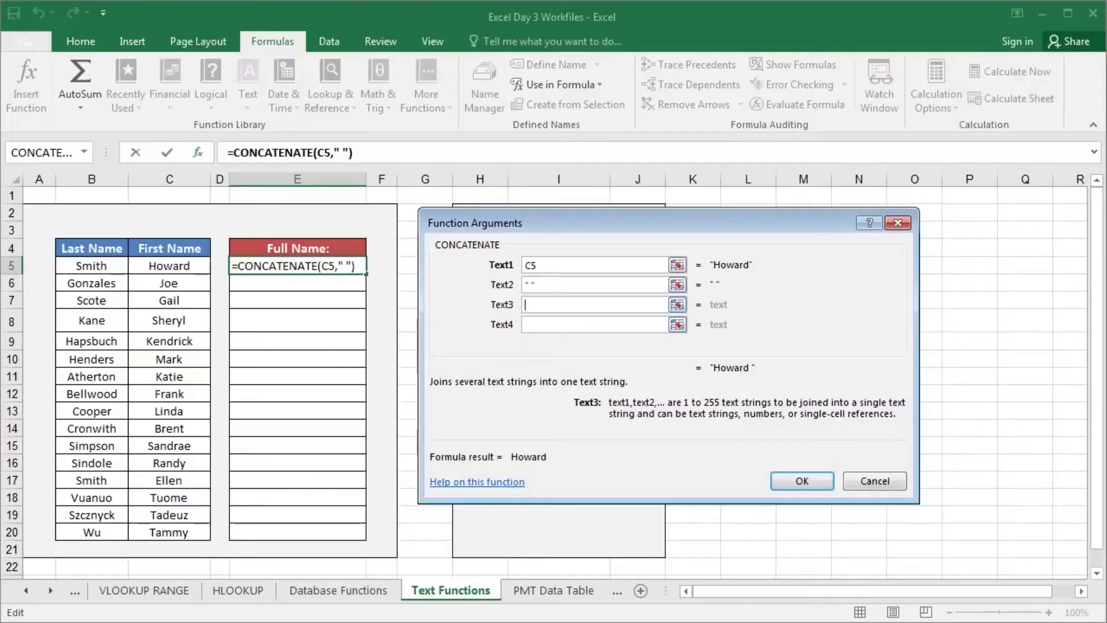
Step: Complete the CONCATENATE function in E5 with the last name in B5 as Text3, and fill the formula down to E20
click(92, 266)
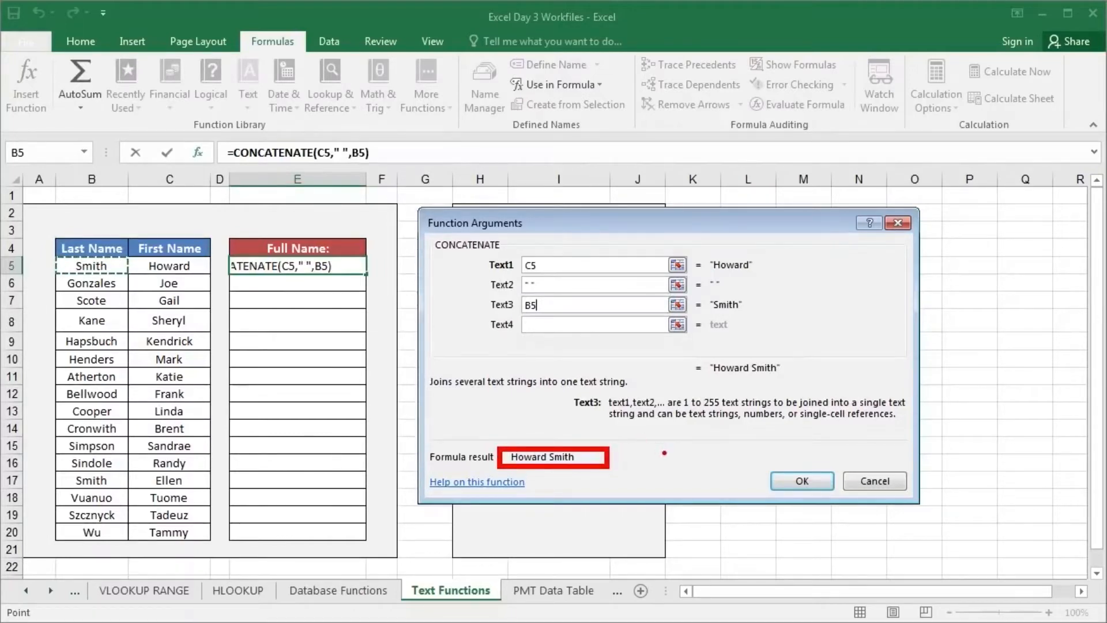
key(Escape)
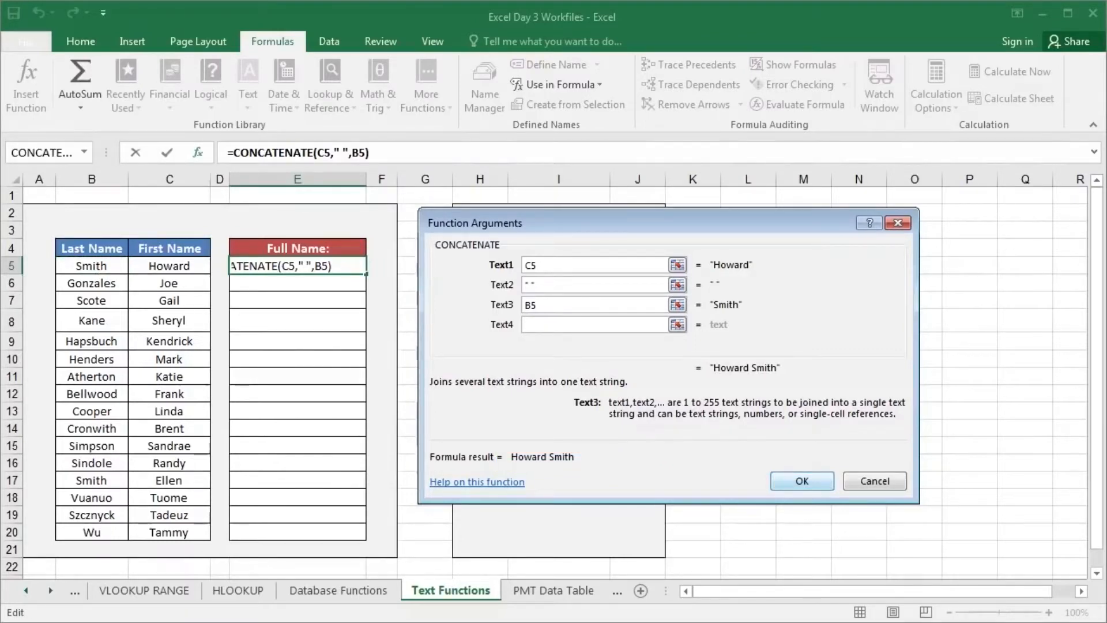
key(Return)
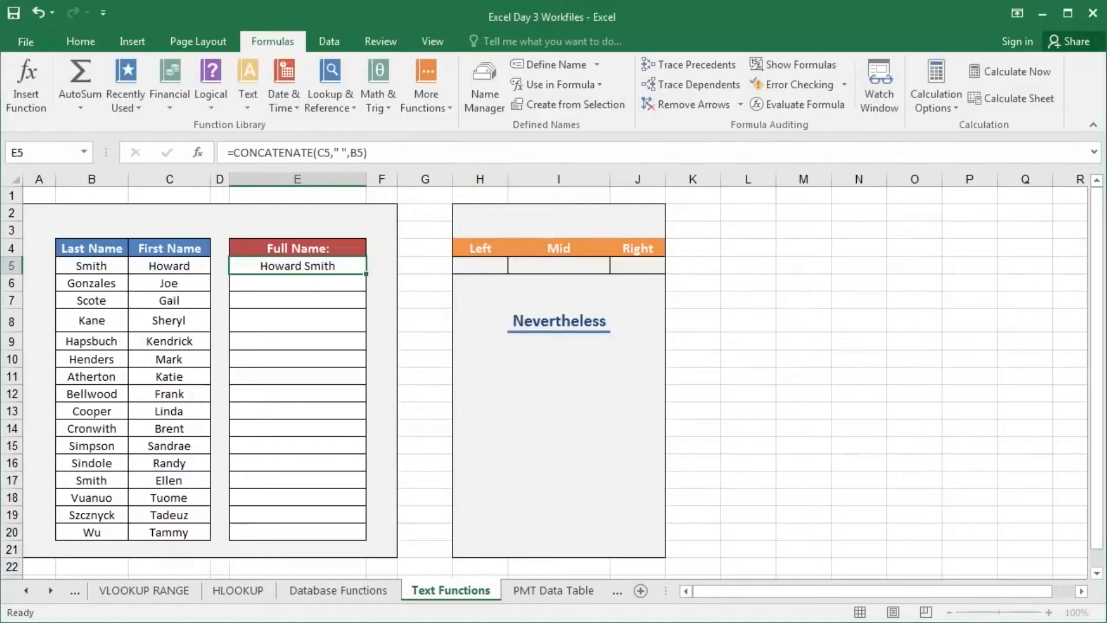
drag(366, 274, 366, 540)
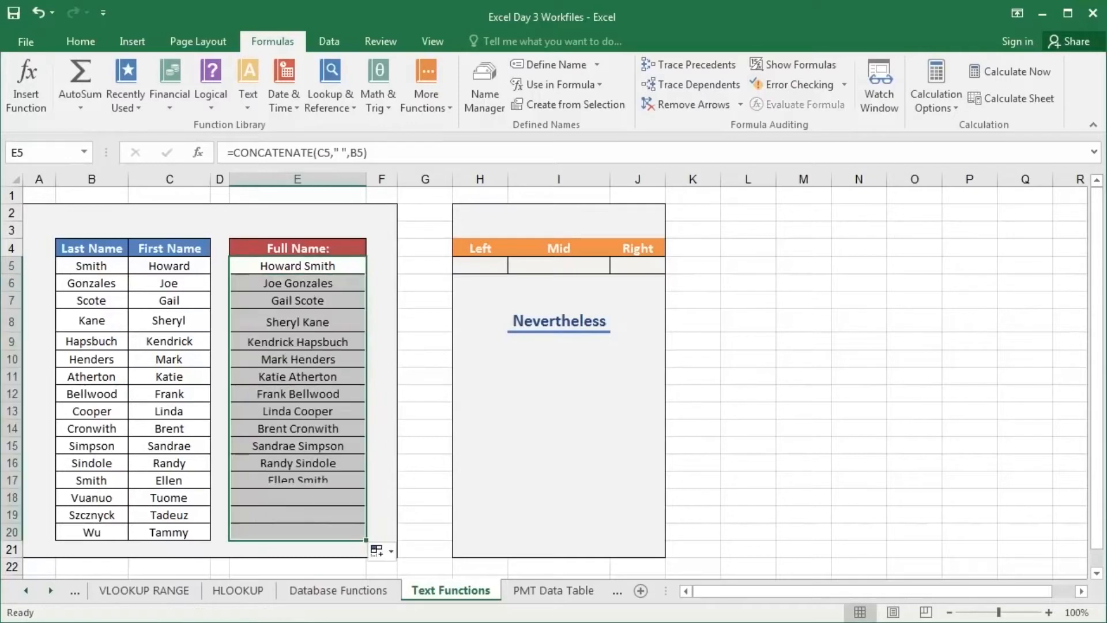
click(298, 429)
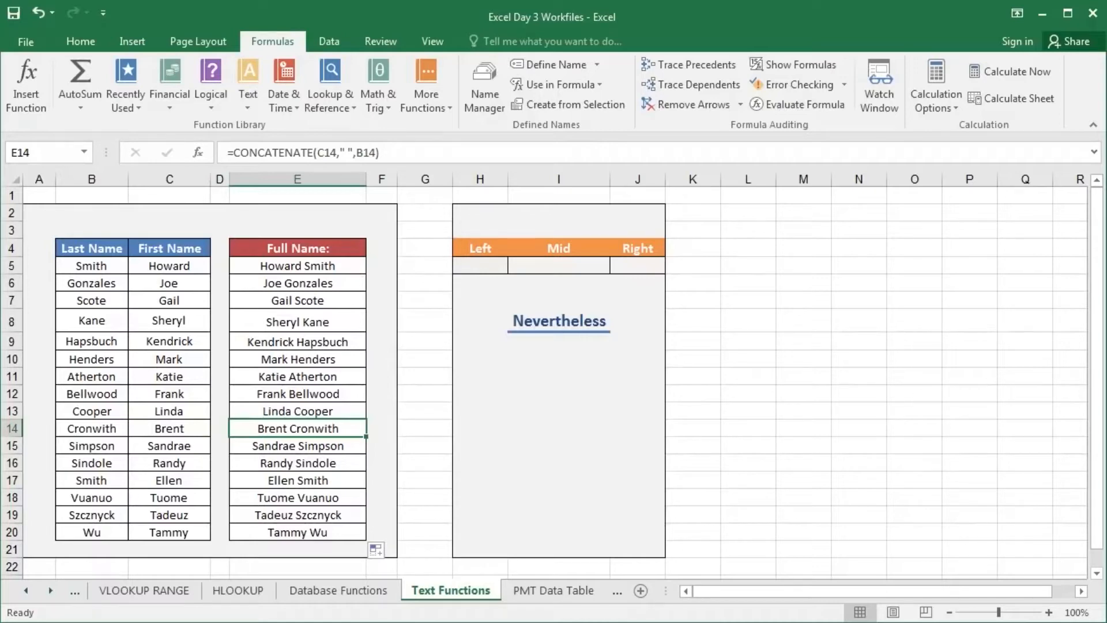
click(480, 266)
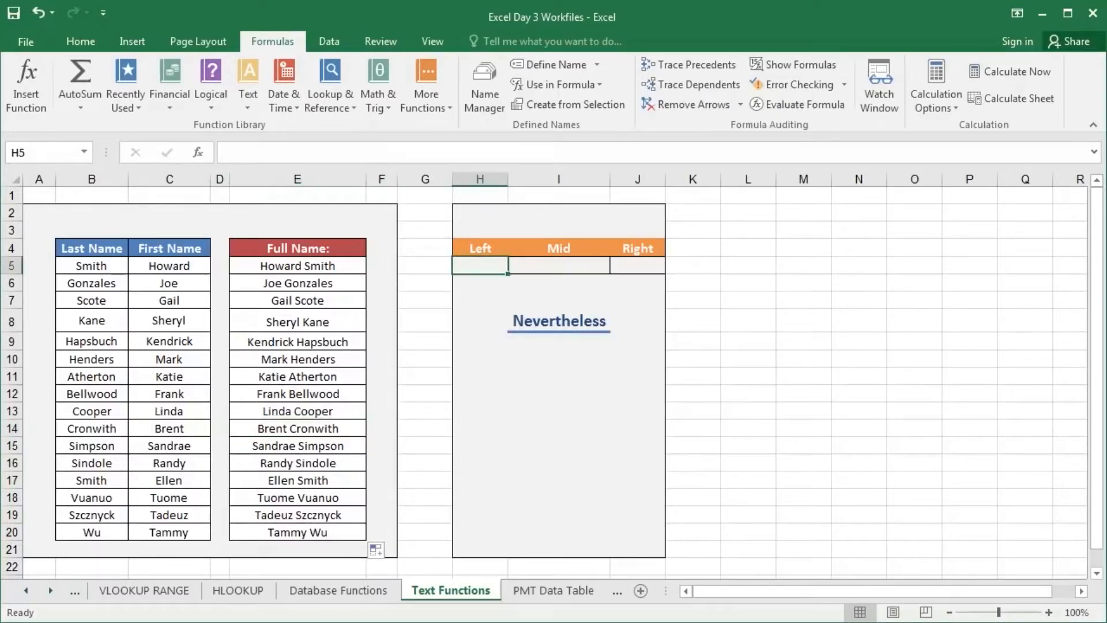
click(559, 266)
click(638, 266)
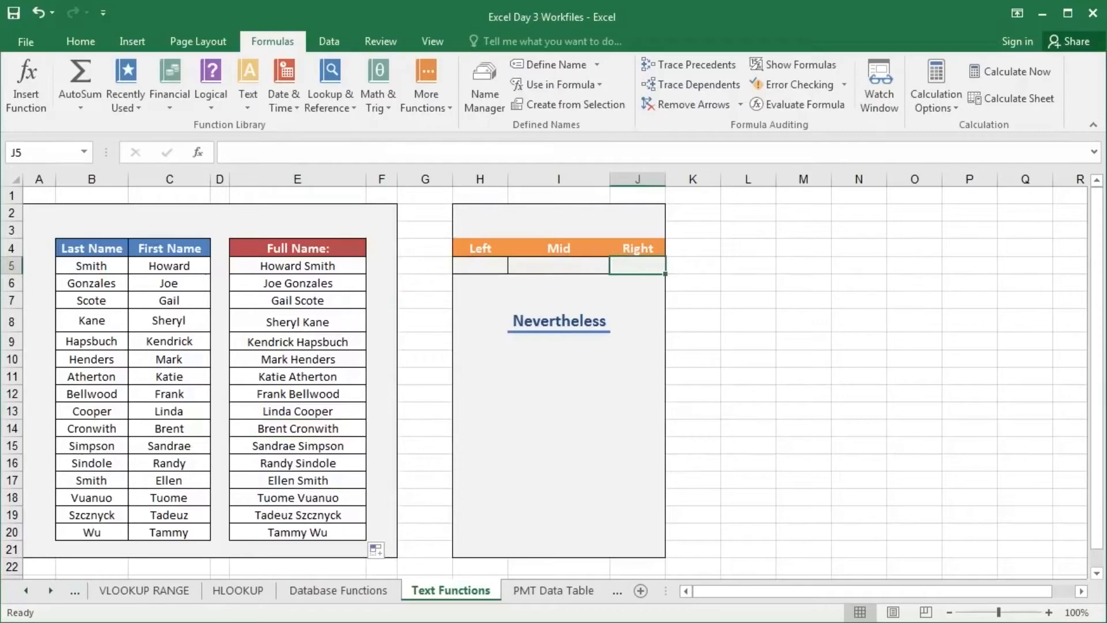
click(559, 321)
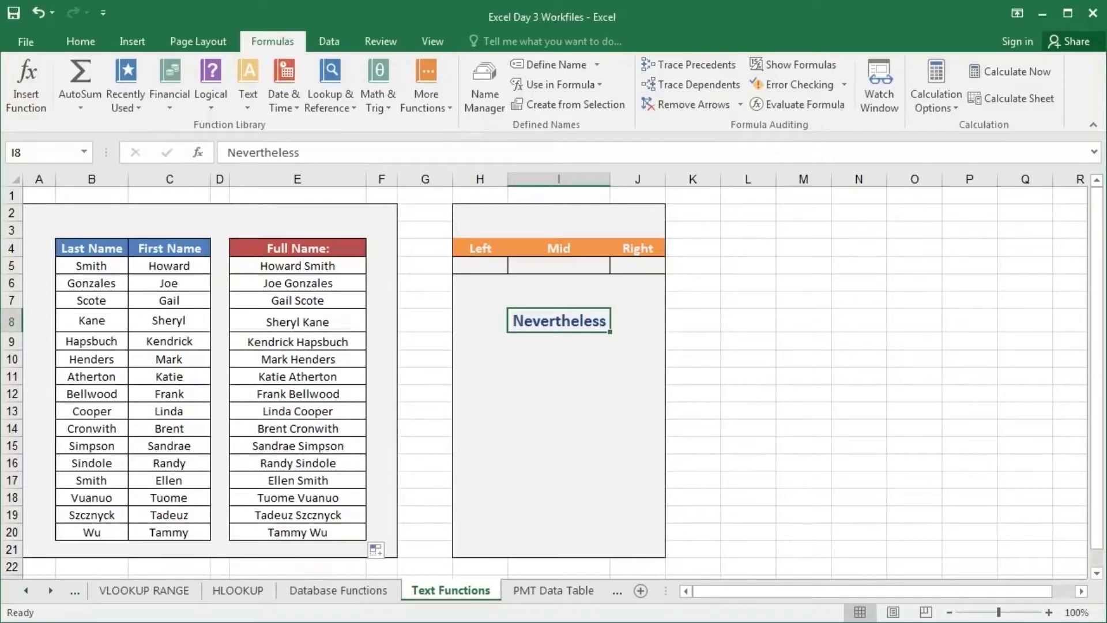
Step: Extract the first 5 characters of the word in I8 into H5 under Left with the LEFT function, =LEFT(I8,5)
click(480, 265)
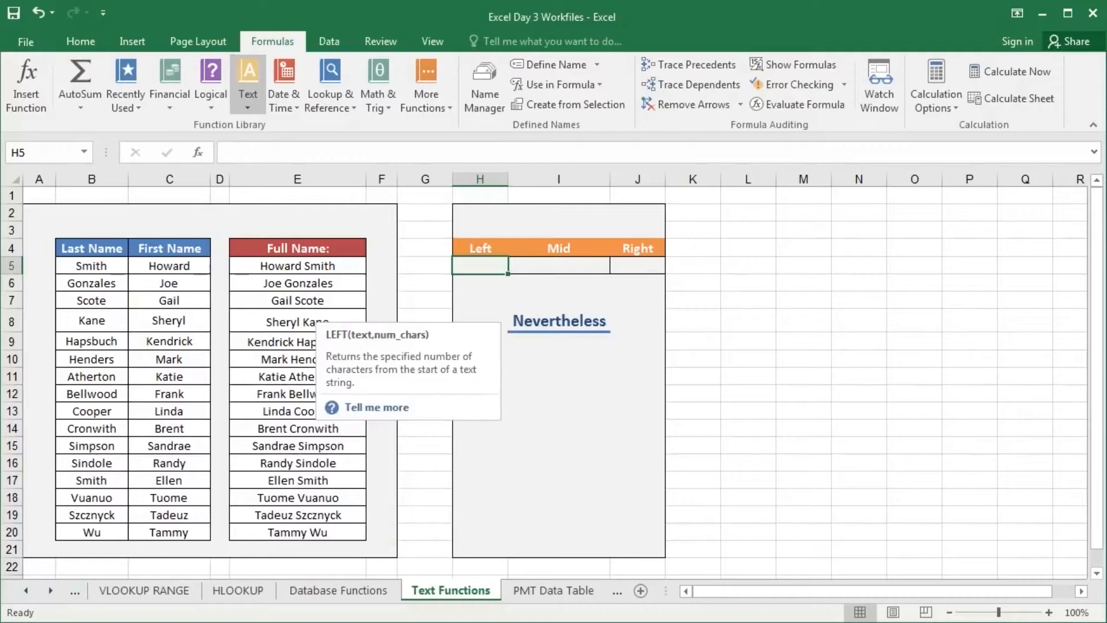
click(306, 308)
drag(576, 255, 369, 357)
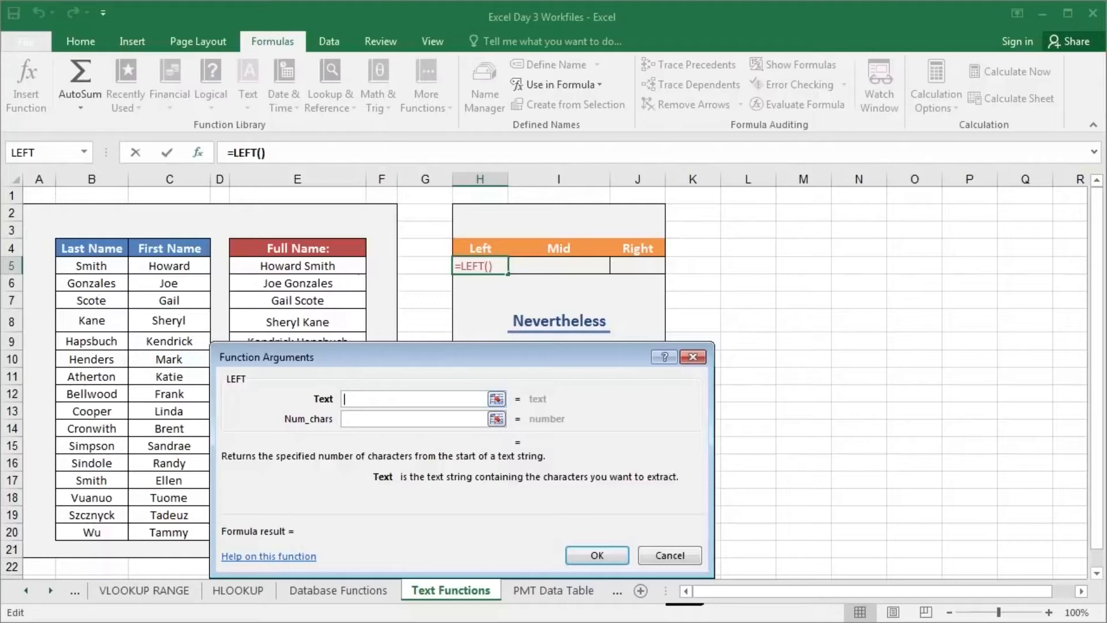
click(559, 321)
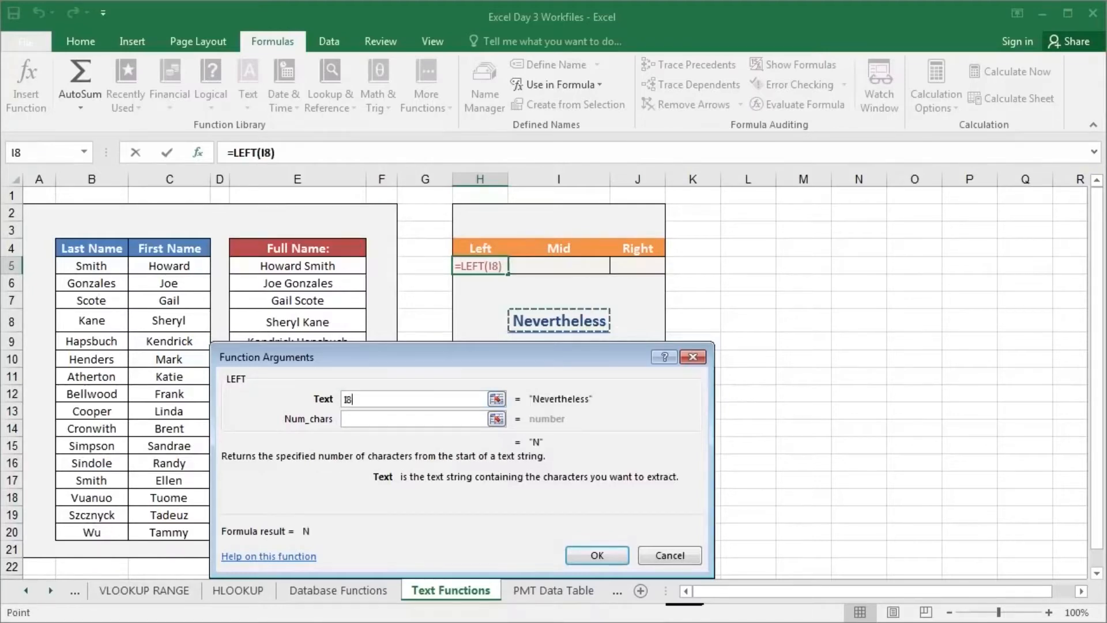
click(346, 418)
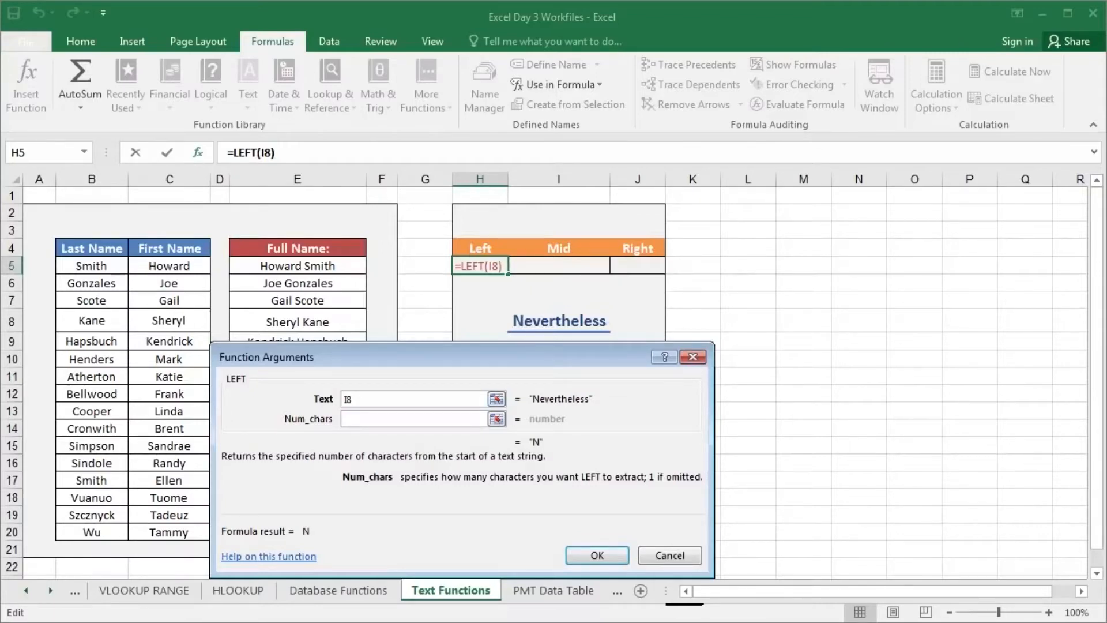
text(5)
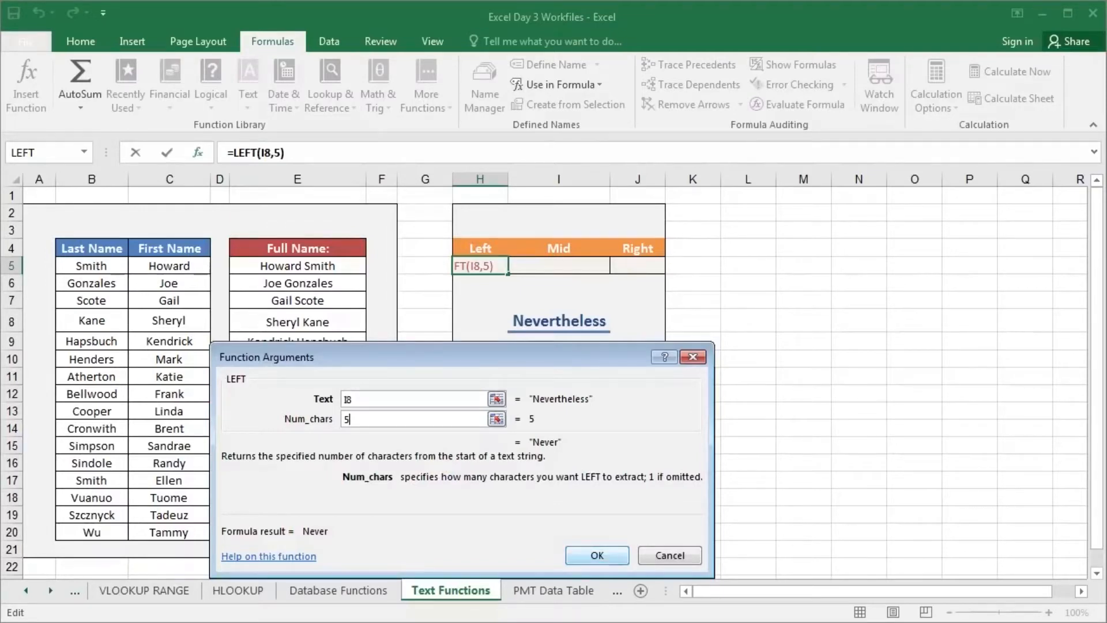
click(597, 555)
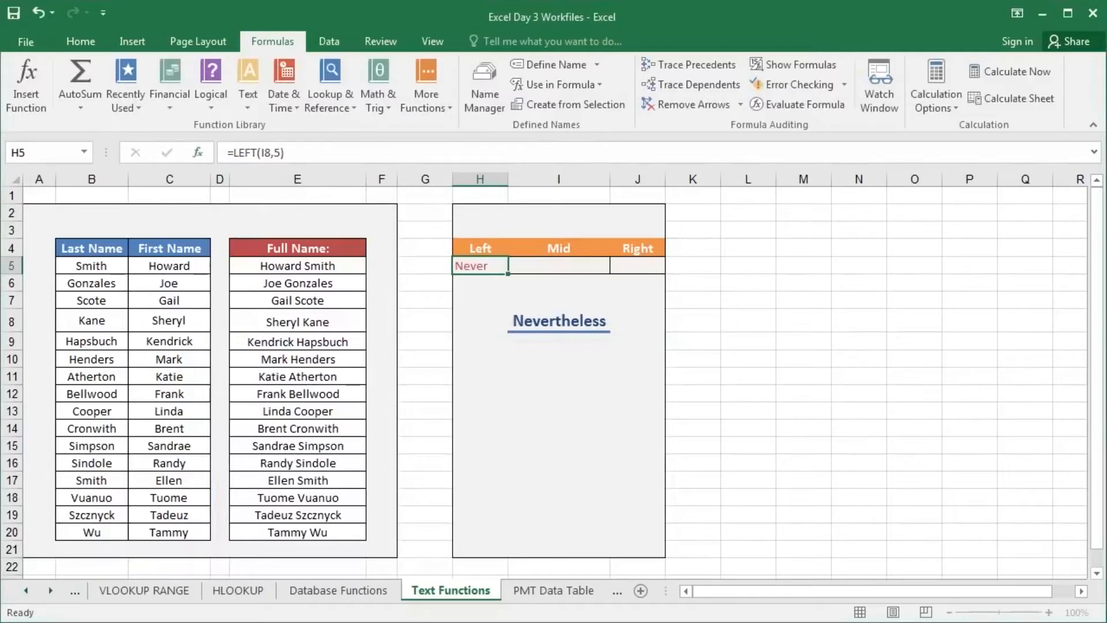
Step: Extract 3 characters of I8 starting at position 6 into I5 under Mid with the MID function, =MID(I8,6,3)
click(559, 265)
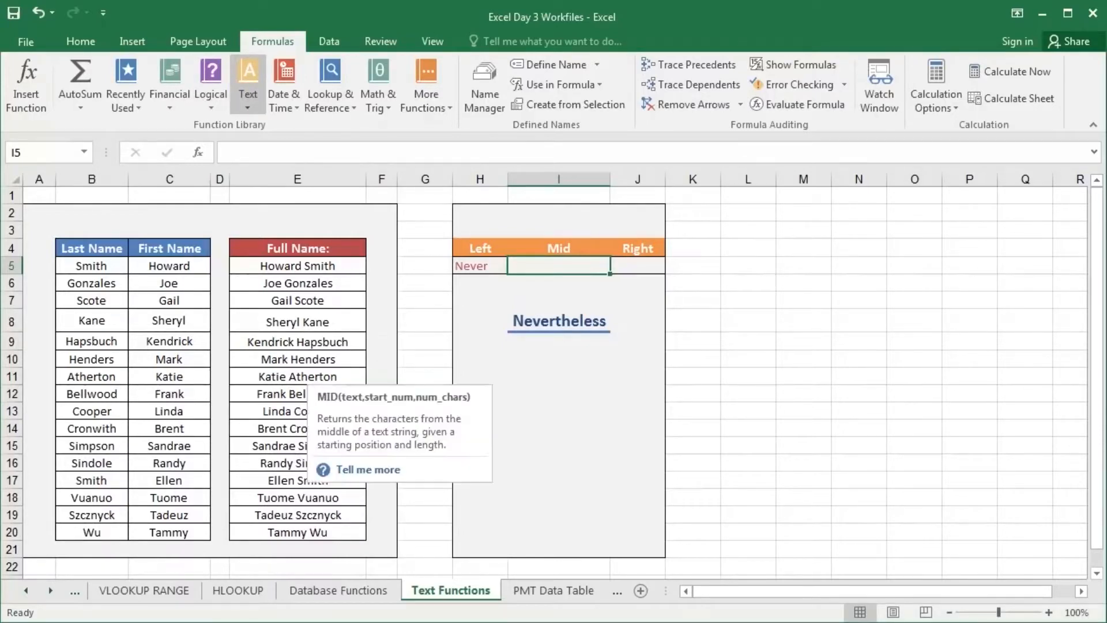
click(303, 367)
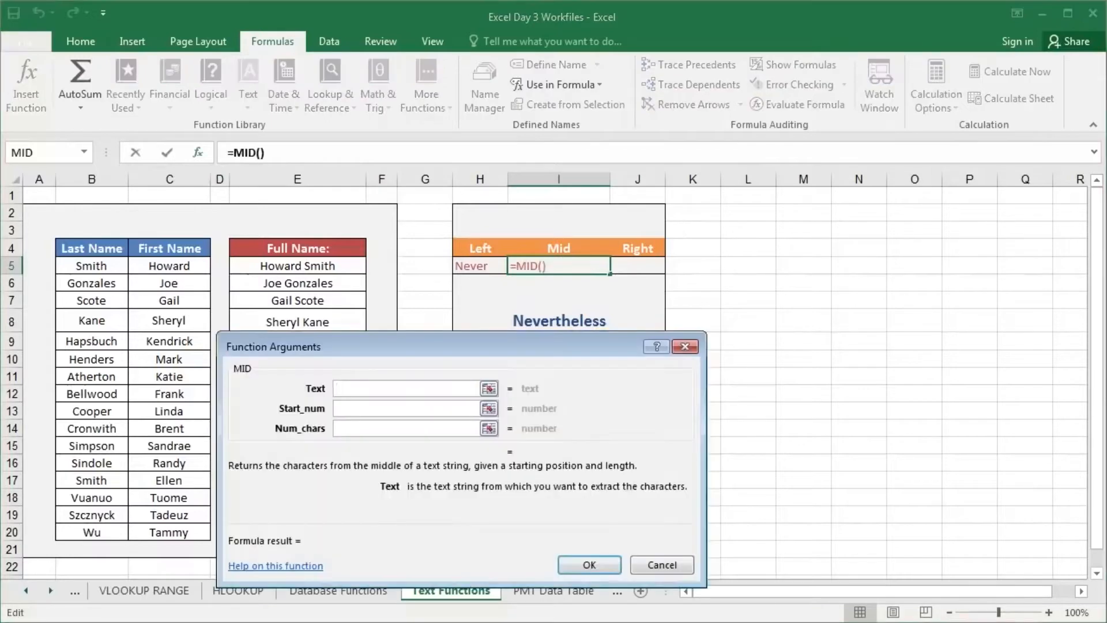
drag(404, 347, 352, 363)
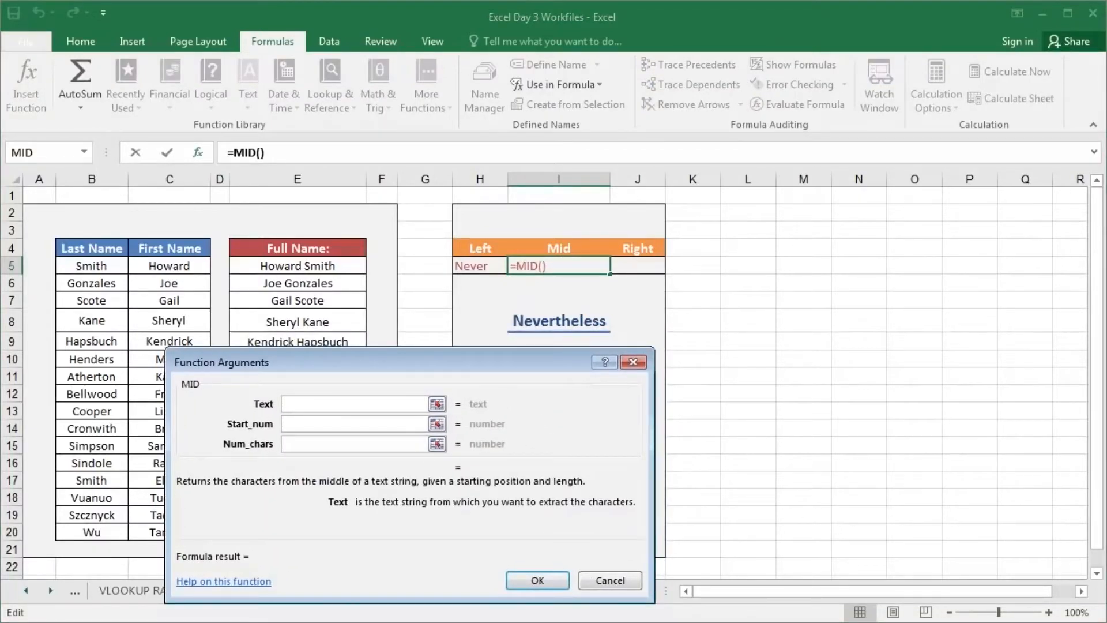
click(559, 321)
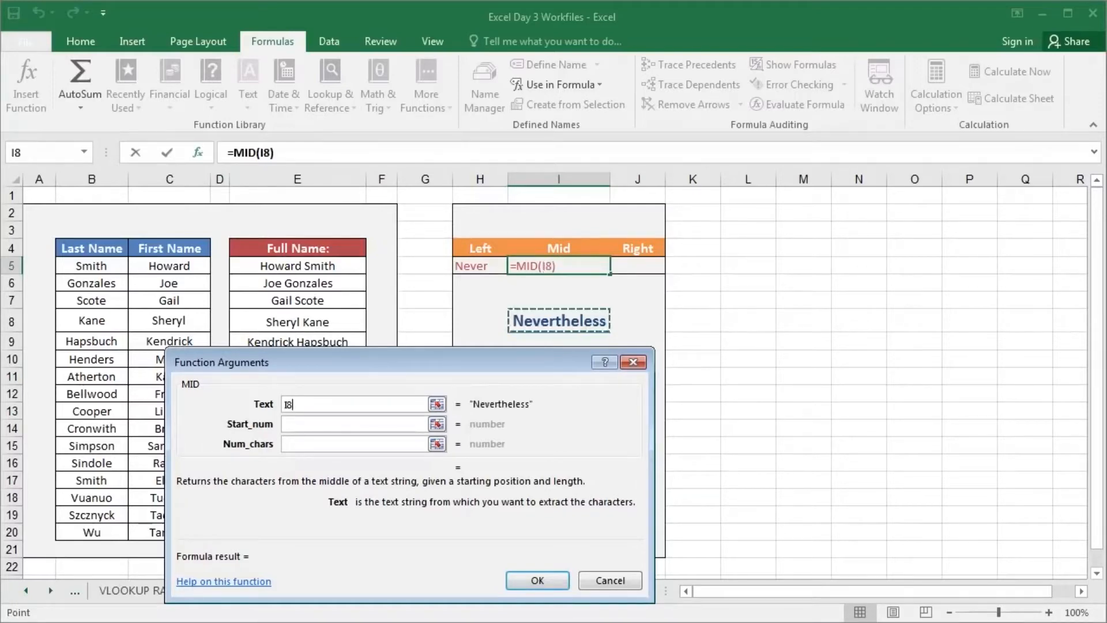
click(354, 425)
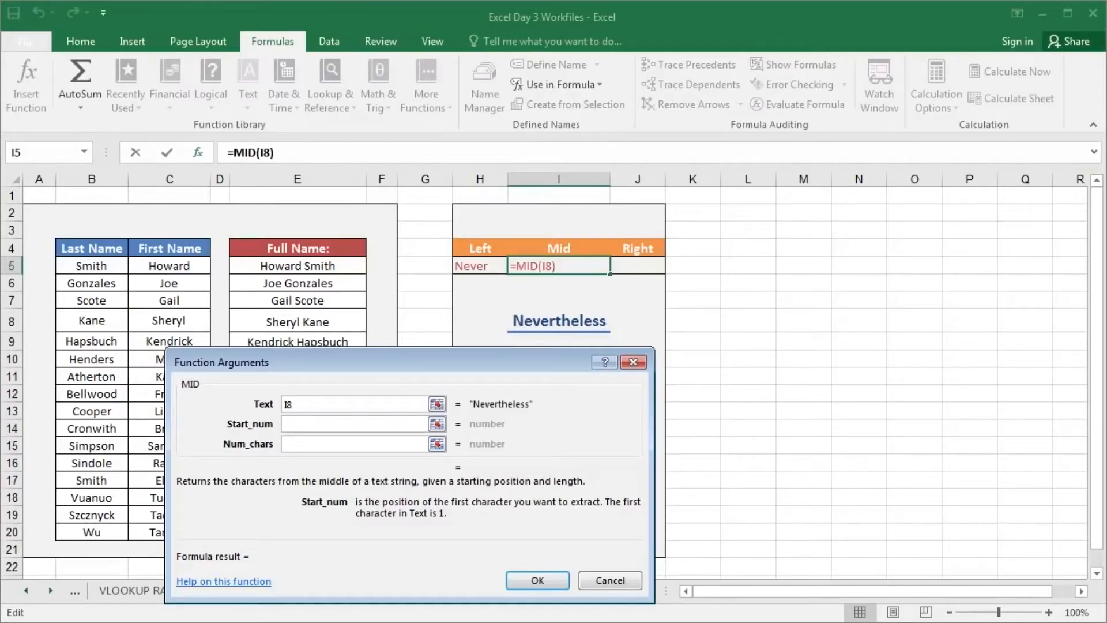
text(6)
key(Tab)
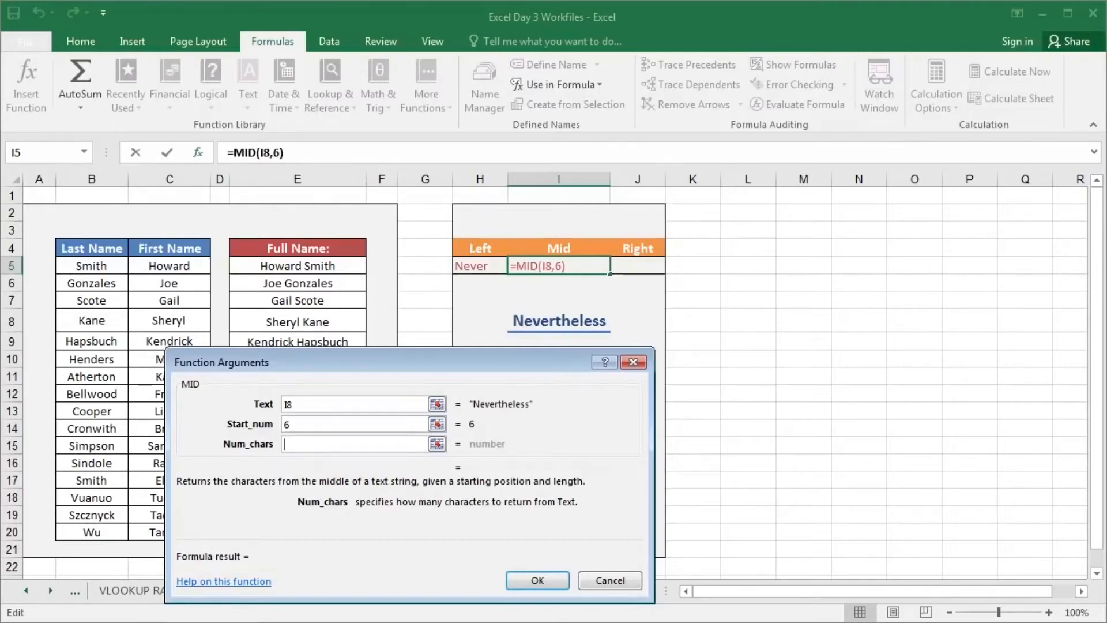
text(3)
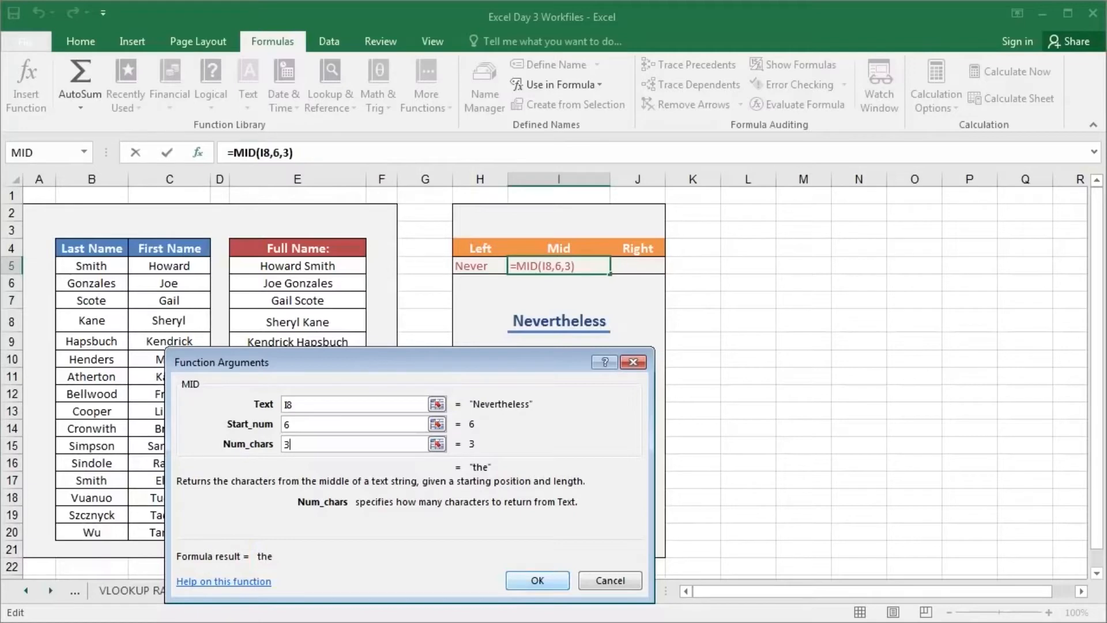
key(Return)
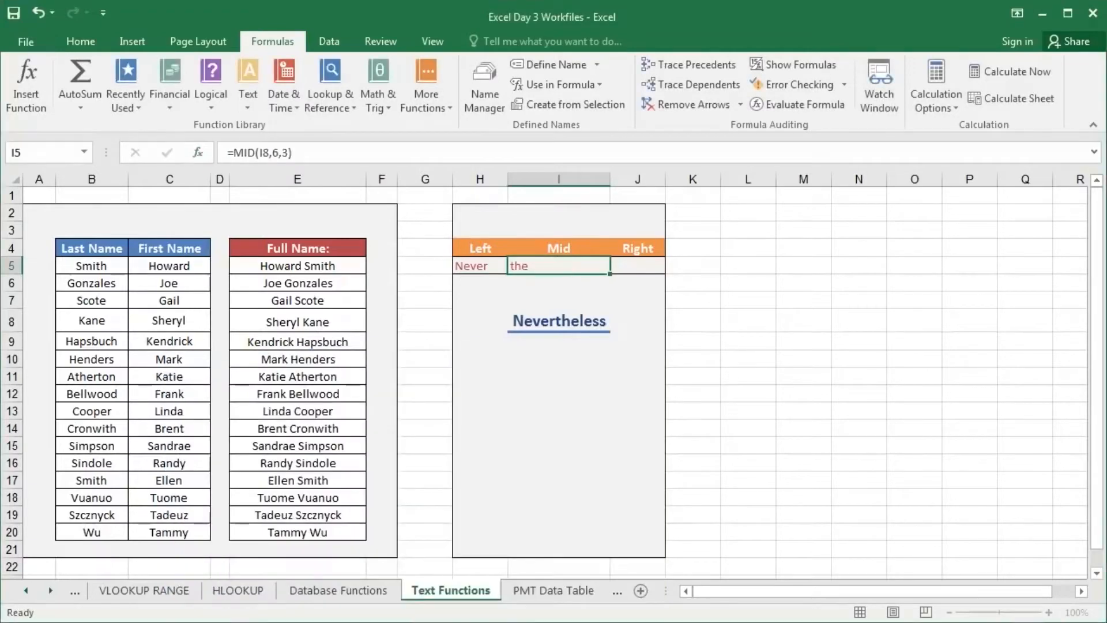
Step: Extract the last 4 characters of I8 into J5 under Right with the RIGHT function, =RIGHT(I8,4)
click(638, 266)
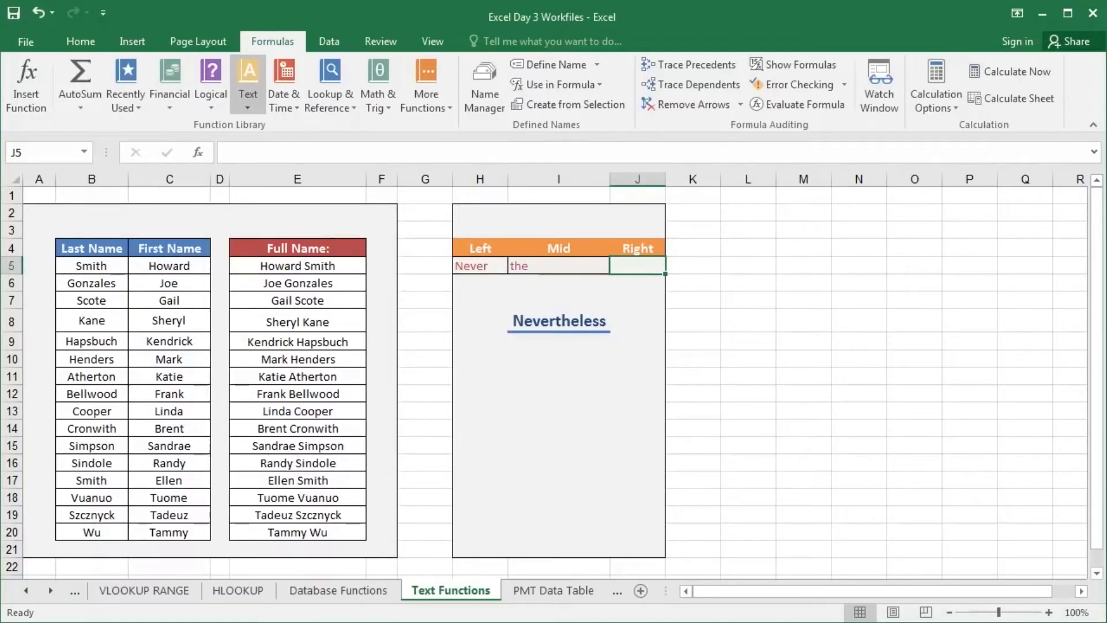
click(271, 447)
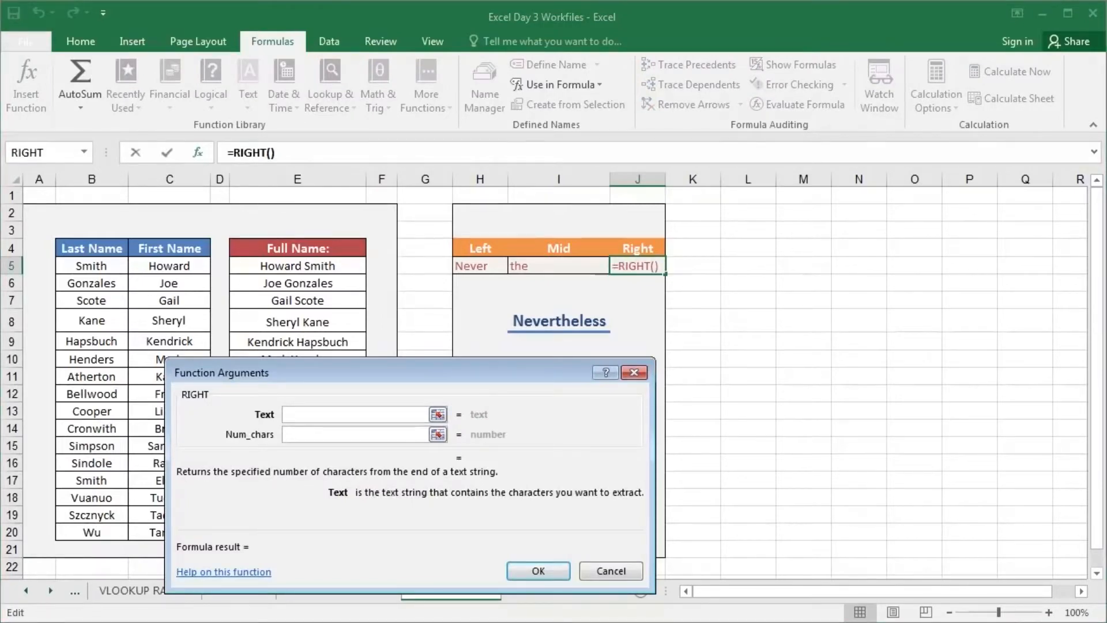
click(559, 321)
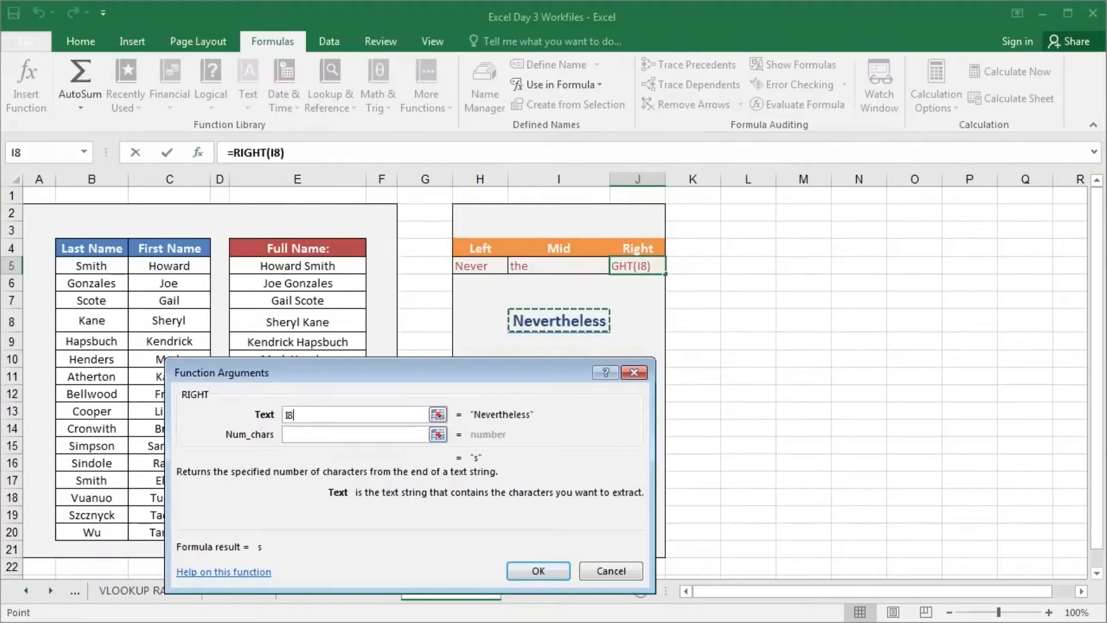
click(355, 434)
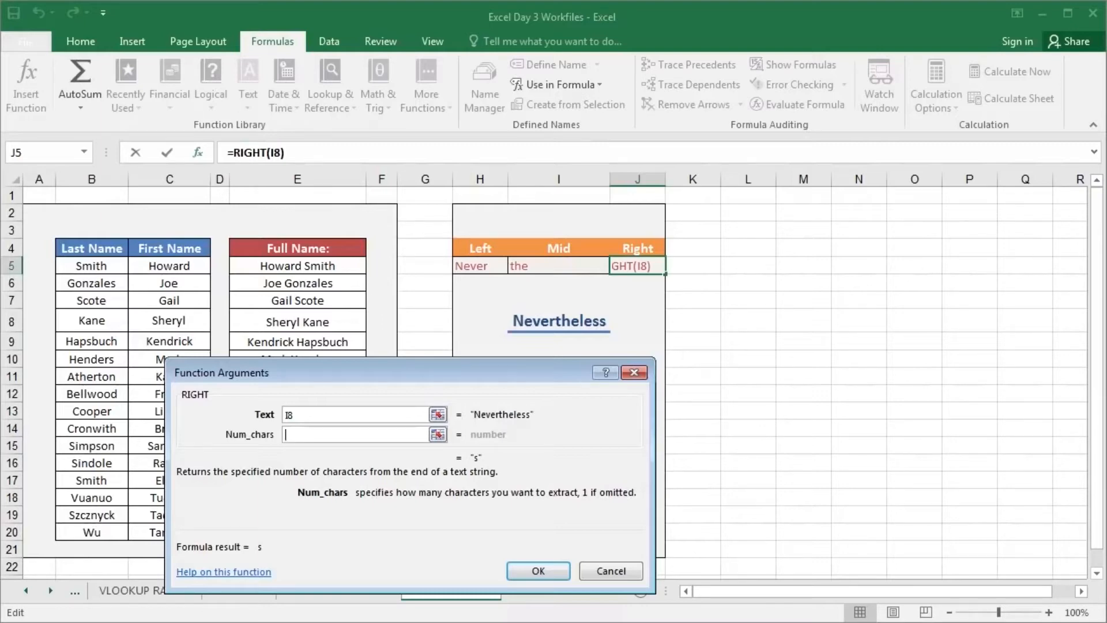
text(4)
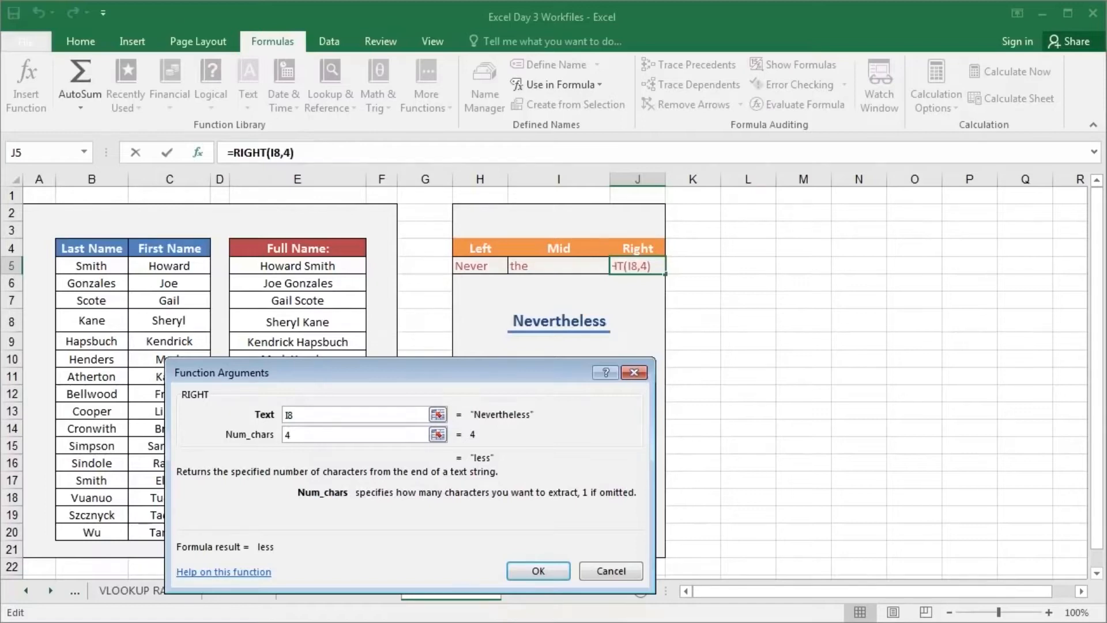
key(Return)
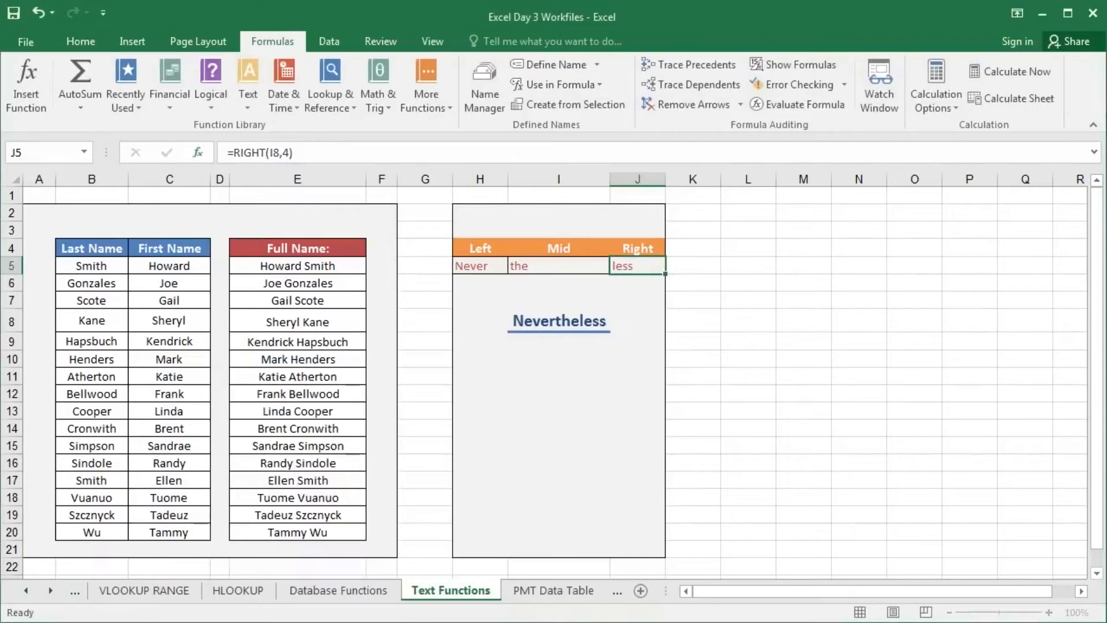
click(480, 266)
click(559, 266)
click(638, 266)
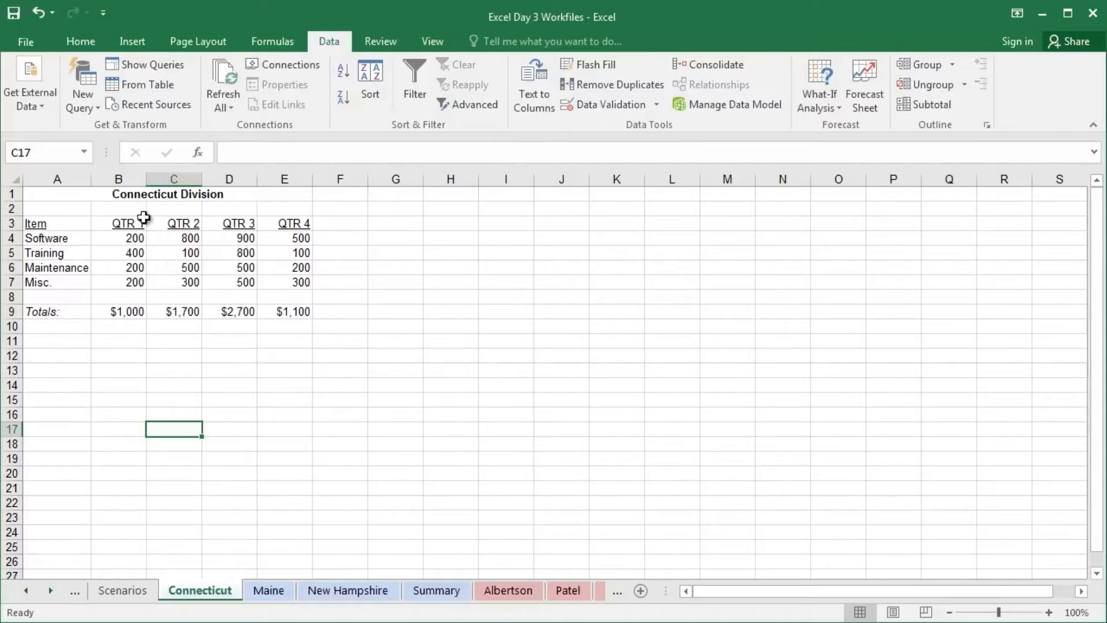
Step: Compare the layout of the quarterly item tables on the Maine, New Hampshire and Connecticut sheets
click(267, 595)
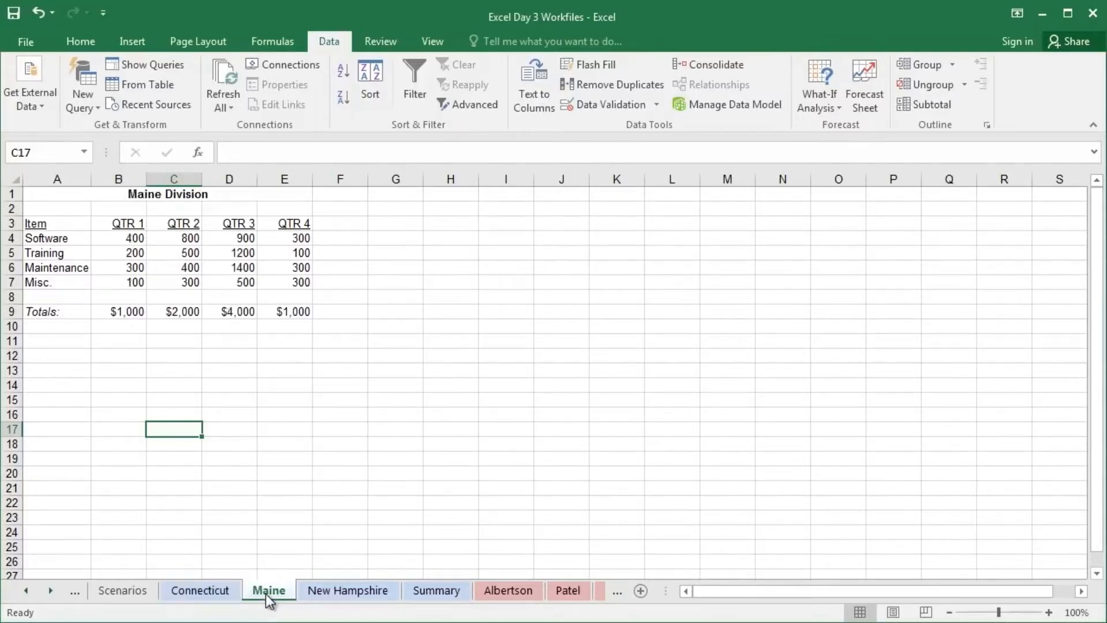
click(341, 594)
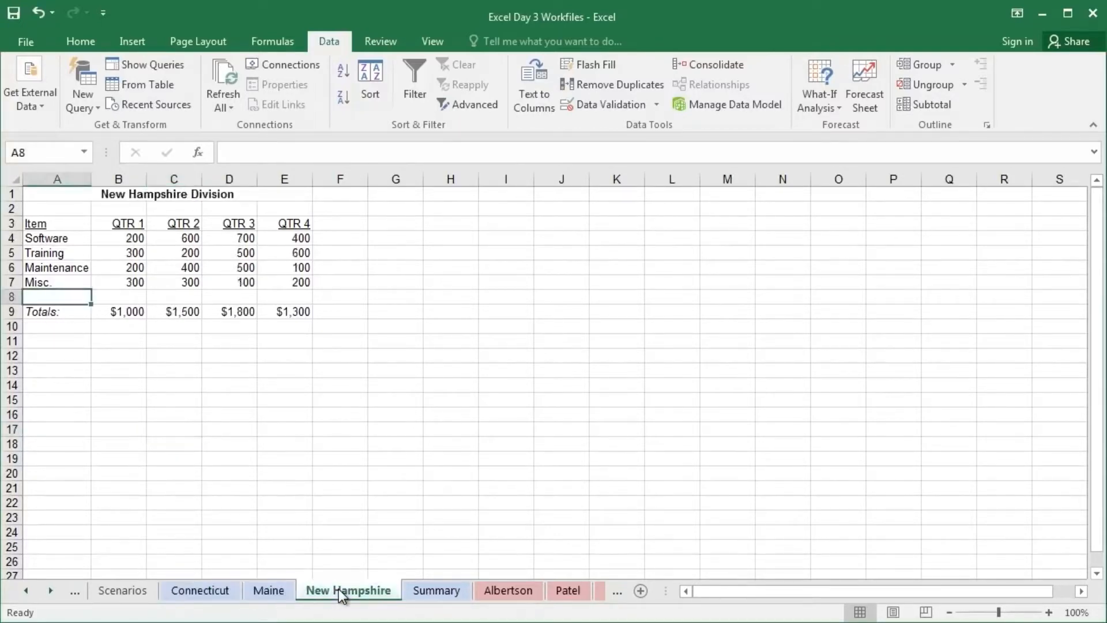
click(209, 589)
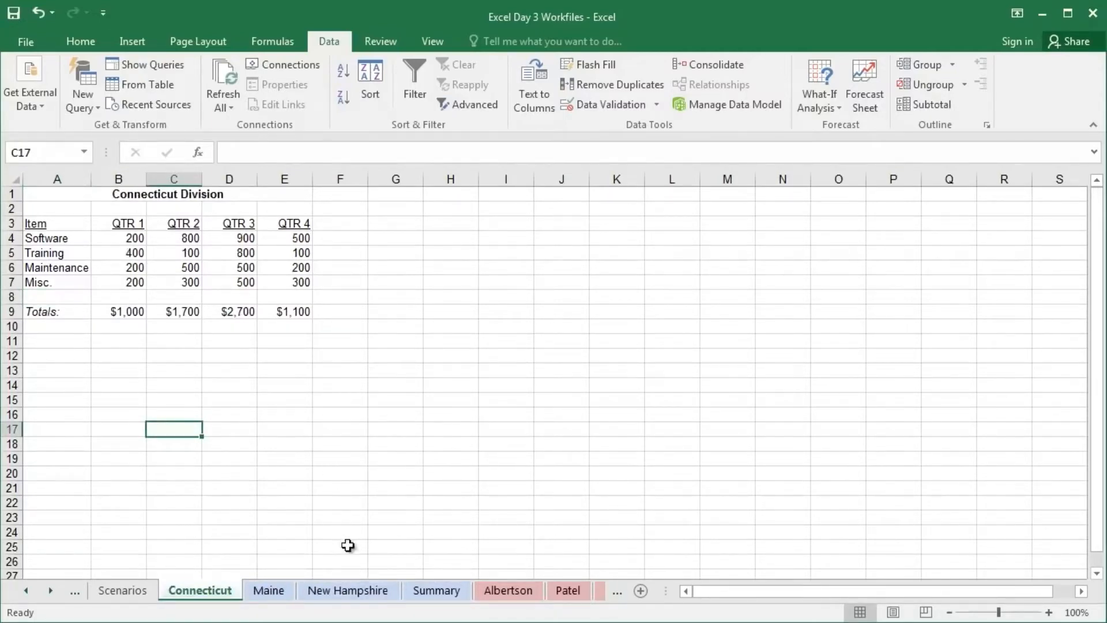
Step: Start a consolidation into A3:E9 on the Summary sheet and add A3:E9 of the Connecticut sheet as a source reference
click(437, 588)
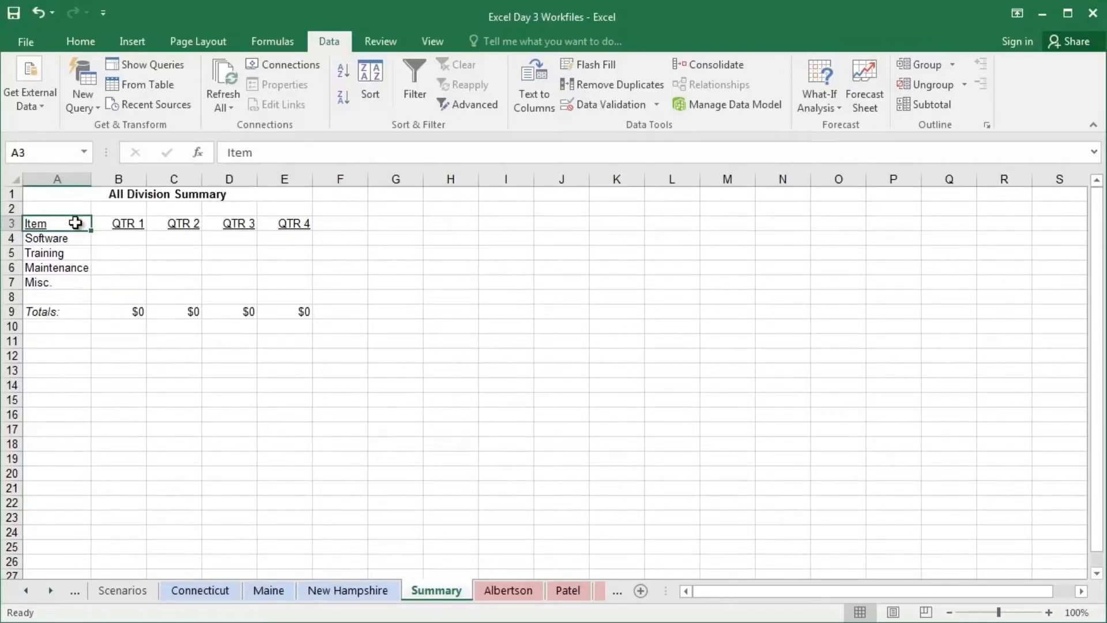
drag(50, 224, 279, 314)
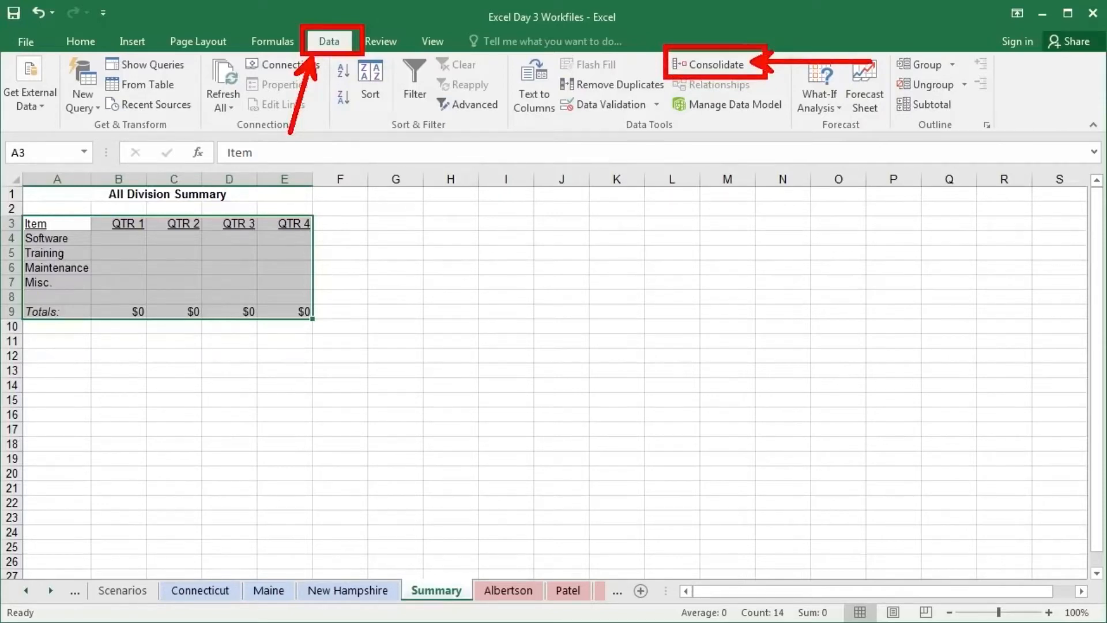
click(725, 67)
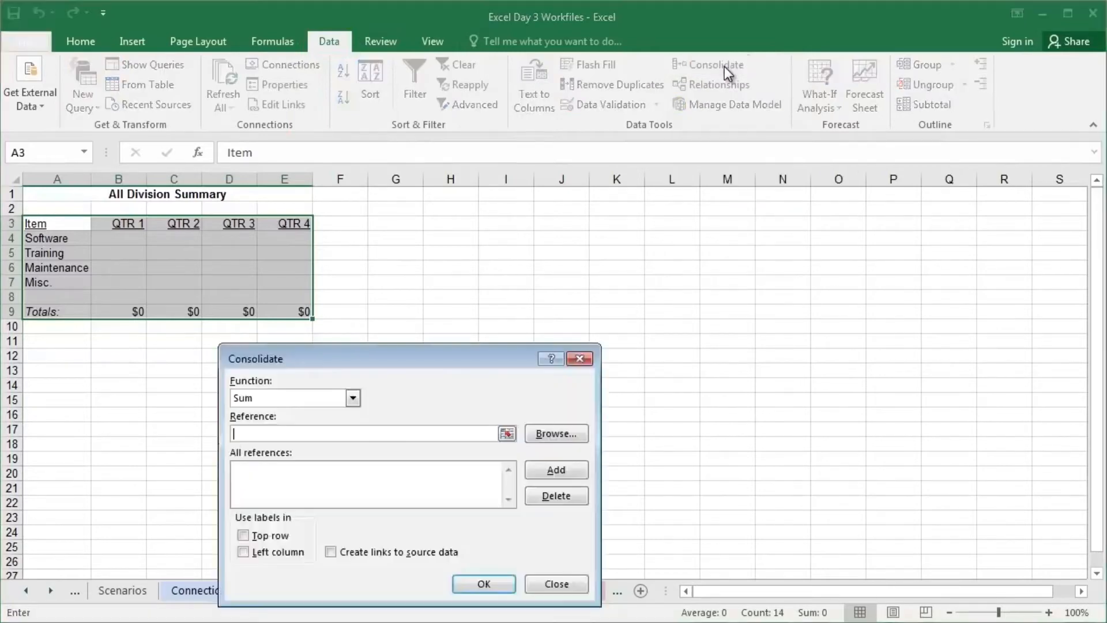
drag(425, 360, 599, 230)
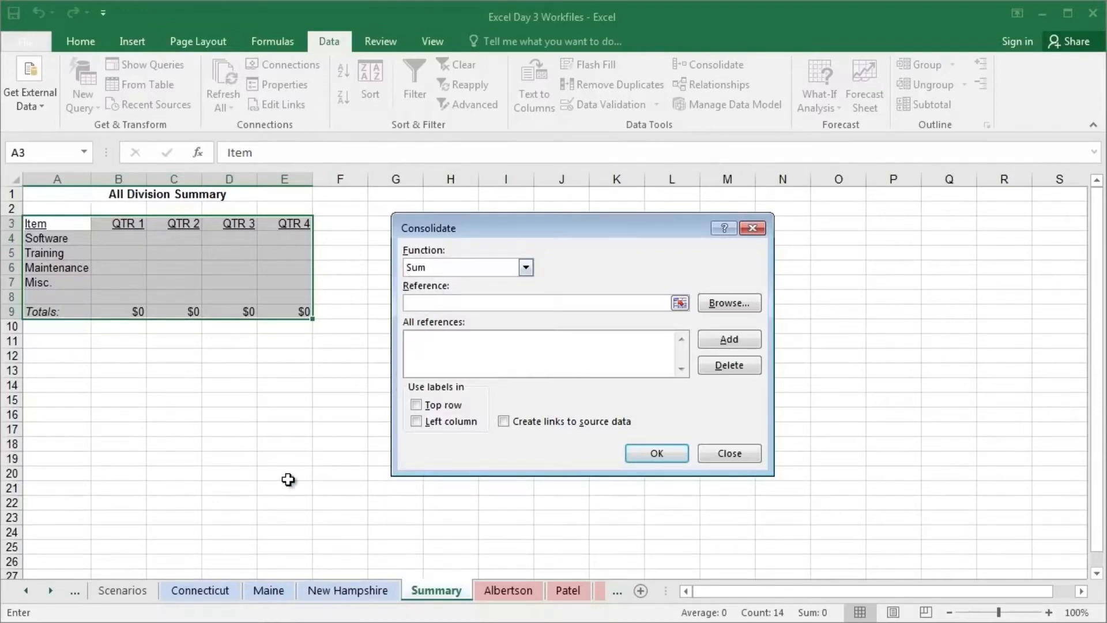
click(230, 590)
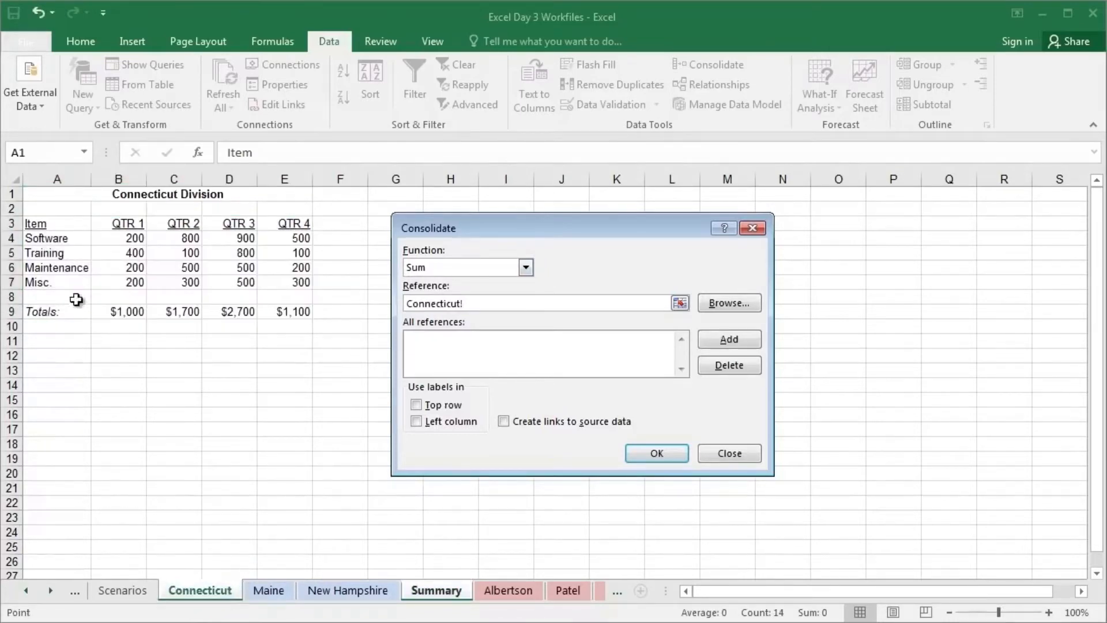
drag(36, 224, 292, 316)
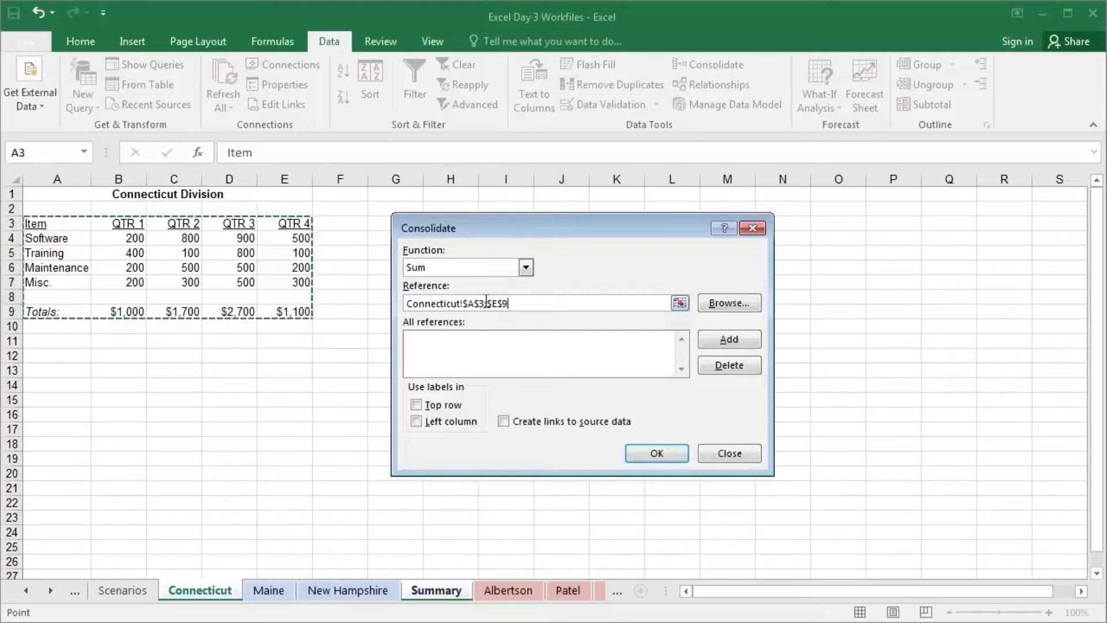
click(729, 339)
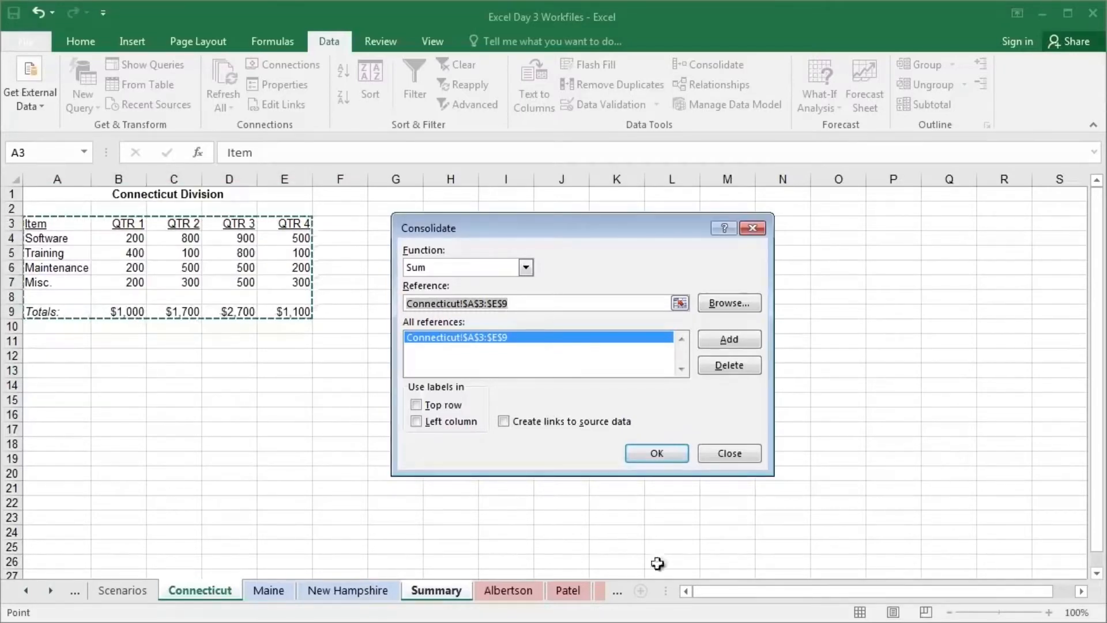
Step: Add A3:E9 of the Maine and New Hampshire sheets to the consolidation's source references
click(268, 587)
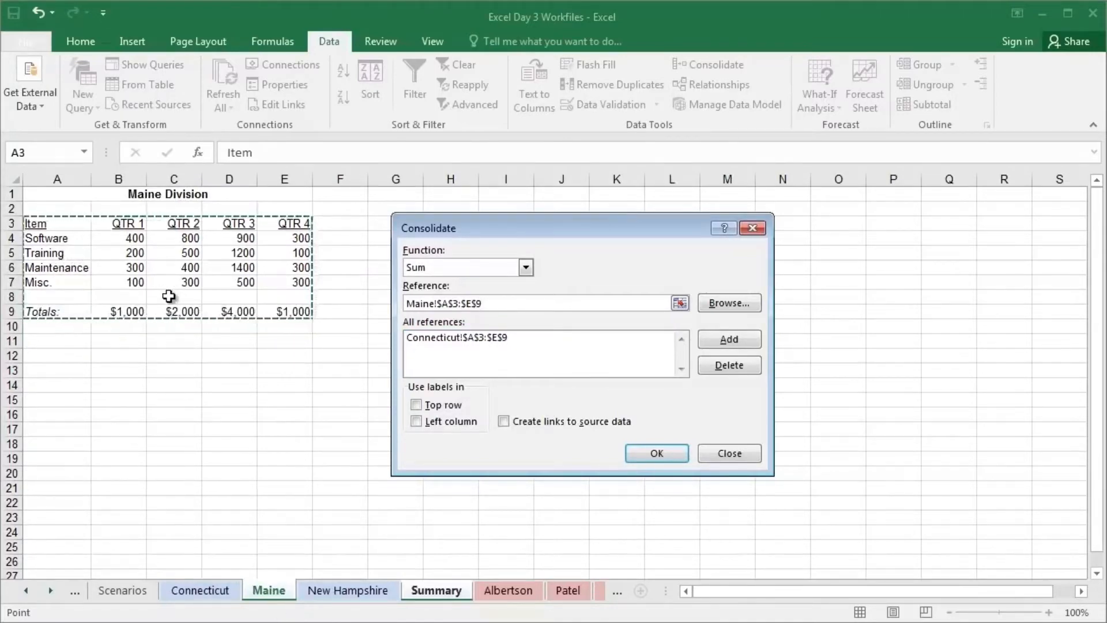
click(720, 341)
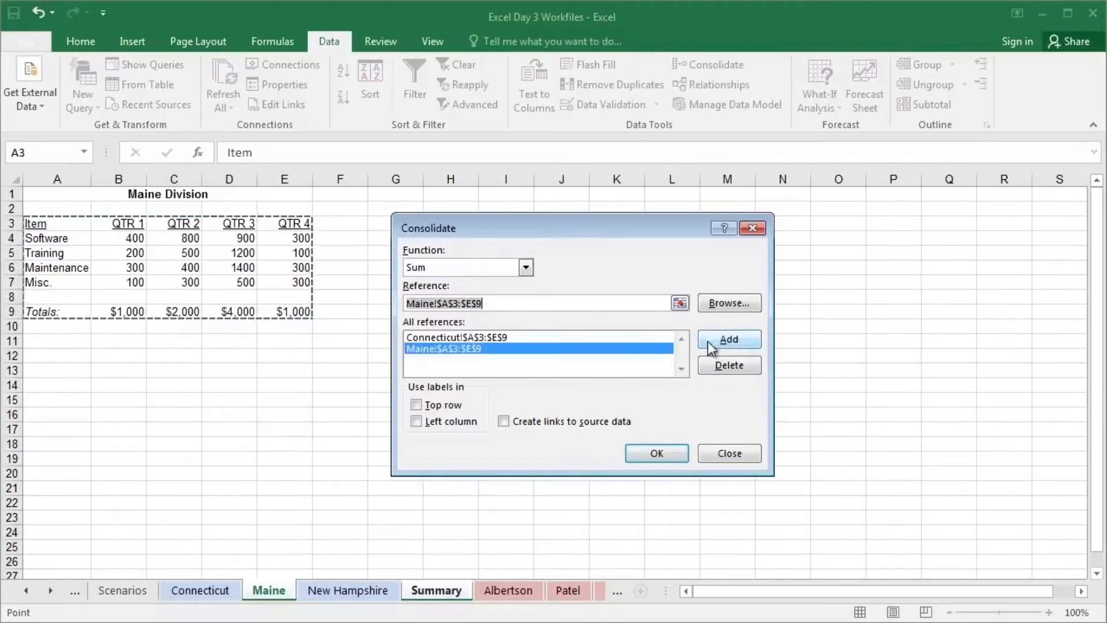
click(338, 593)
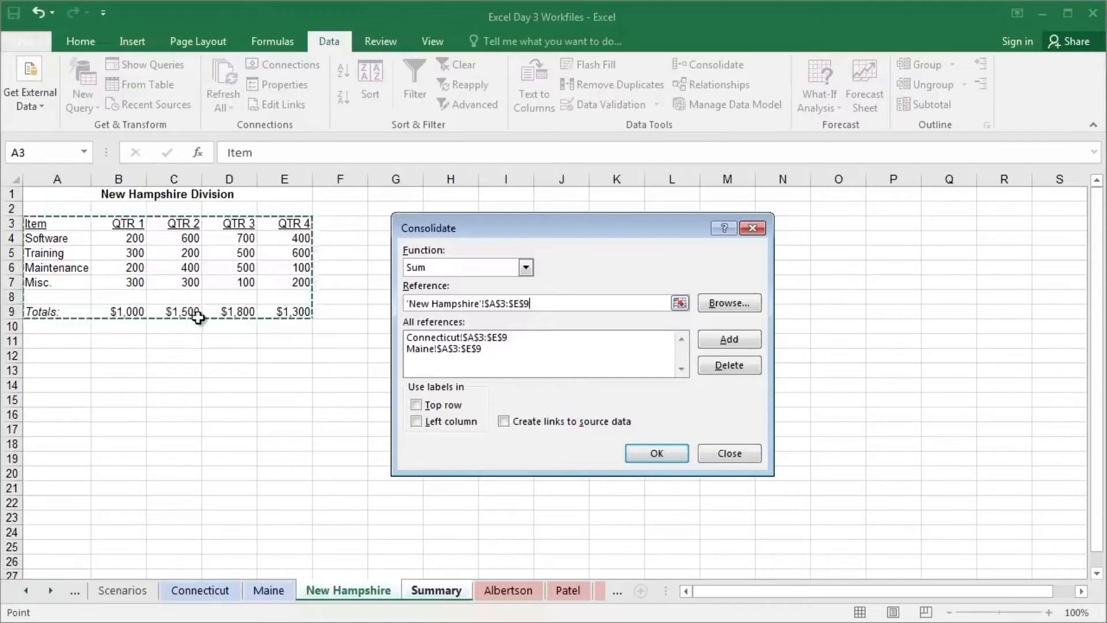
click(717, 343)
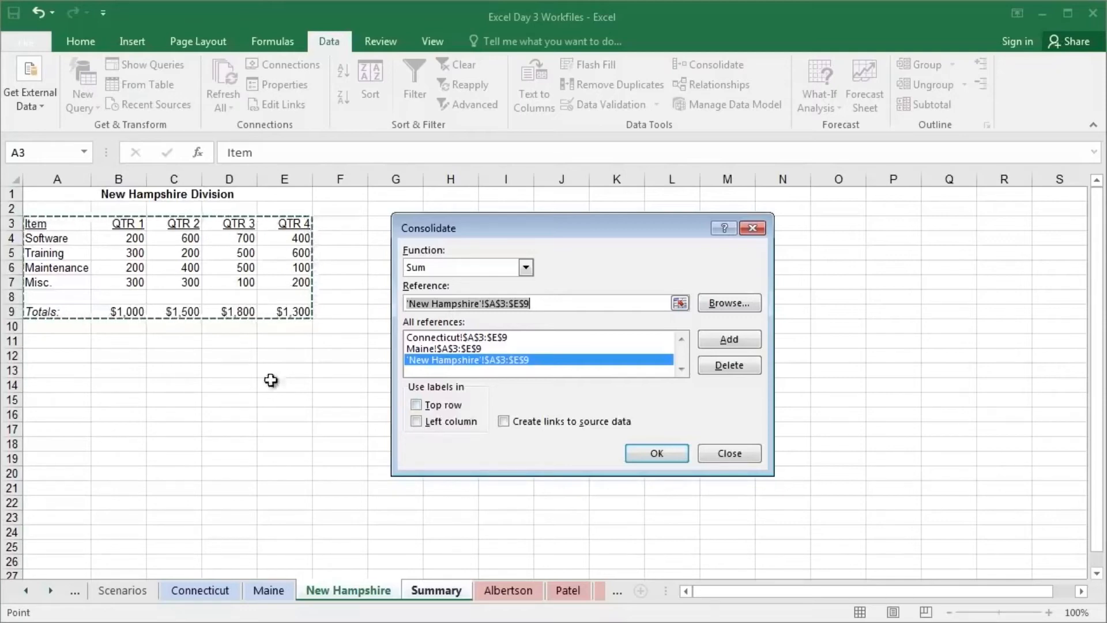
Step: Use the labels in the top row and left column, and run the Sum consolidation into the Summary table
click(418, 406)
click(412, 423)
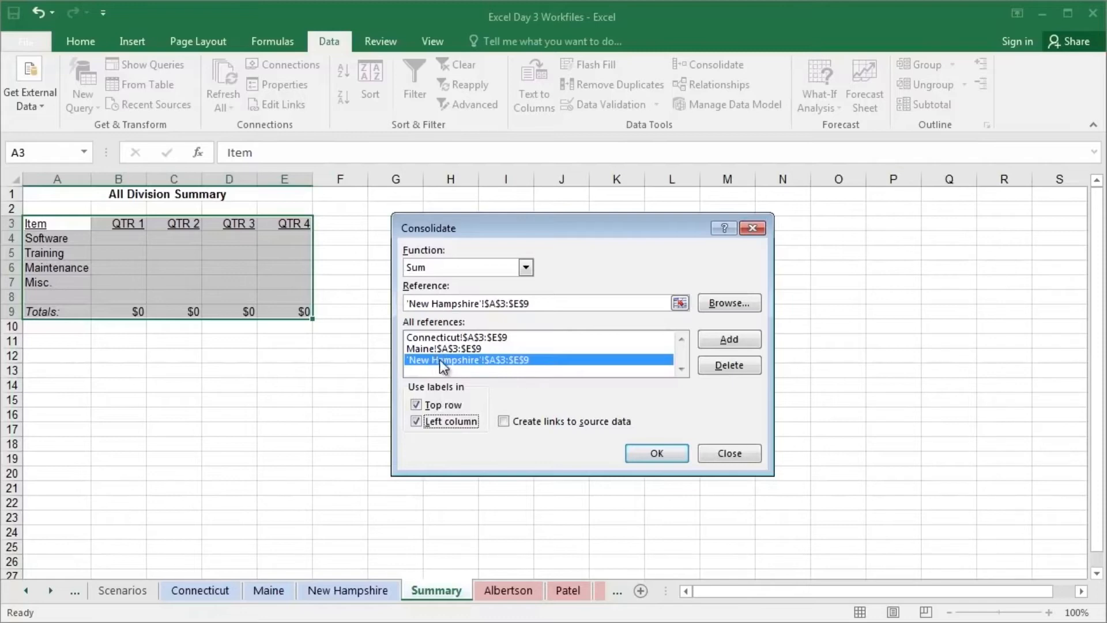
click(665, 456)
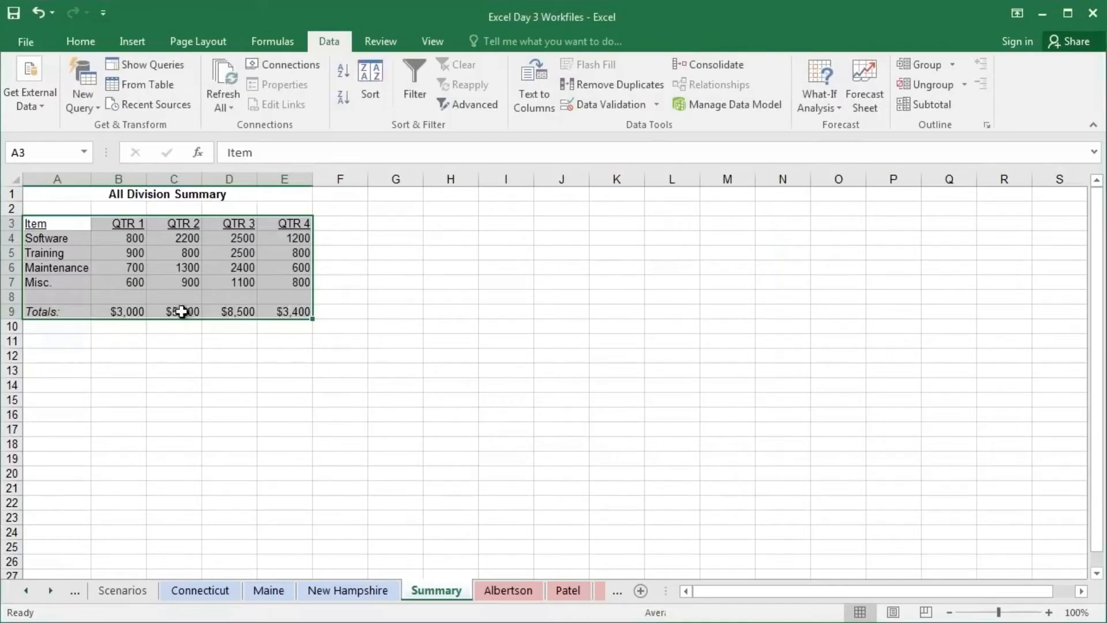
Step: Check the consolidated Summary figures against the Connecticut, Maine and New Hampshire tables
click(109, 253)
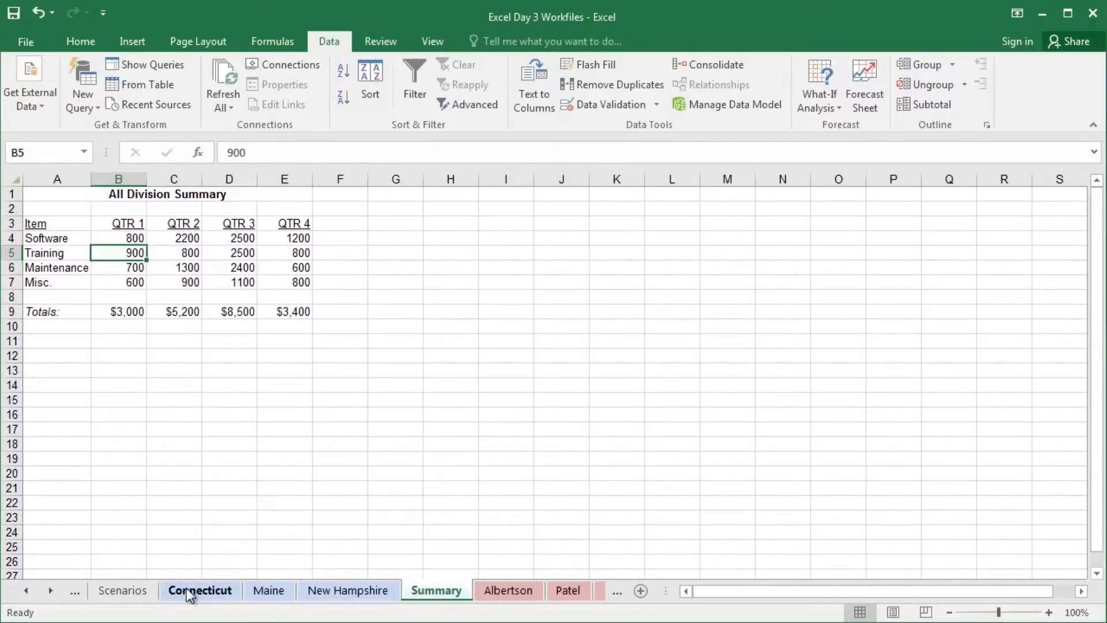
click(217, 594)
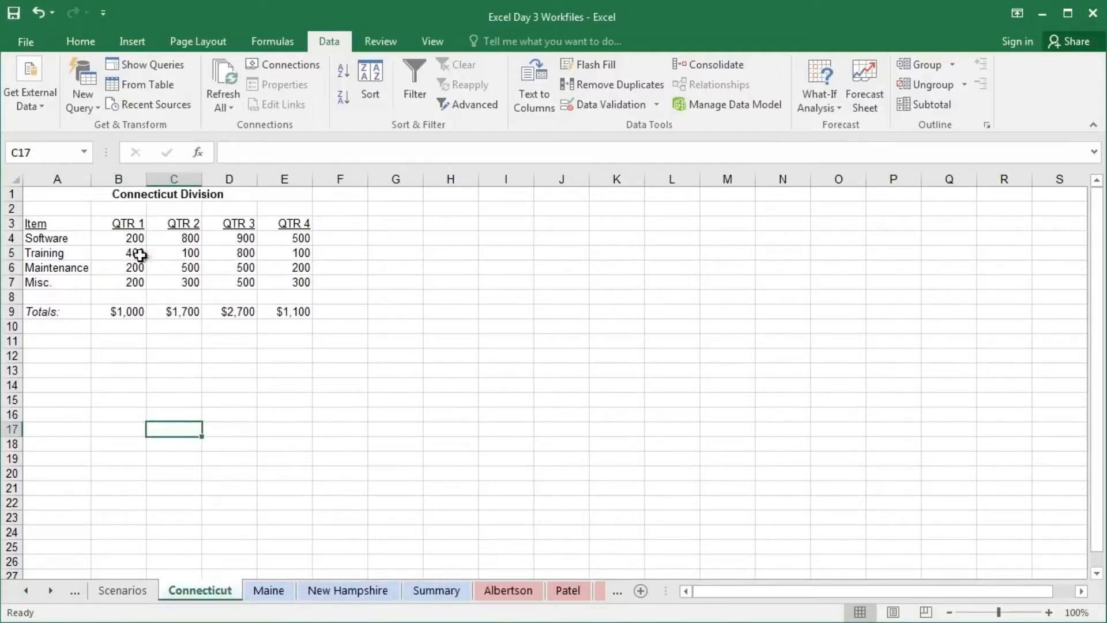
click(270, 593)
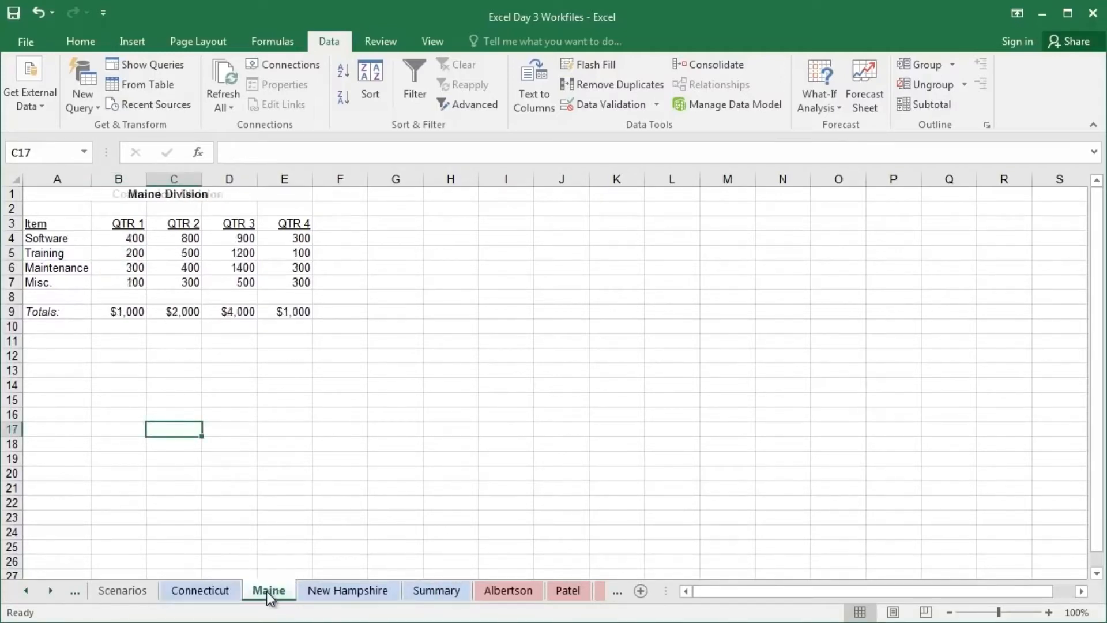
click(344, 592)
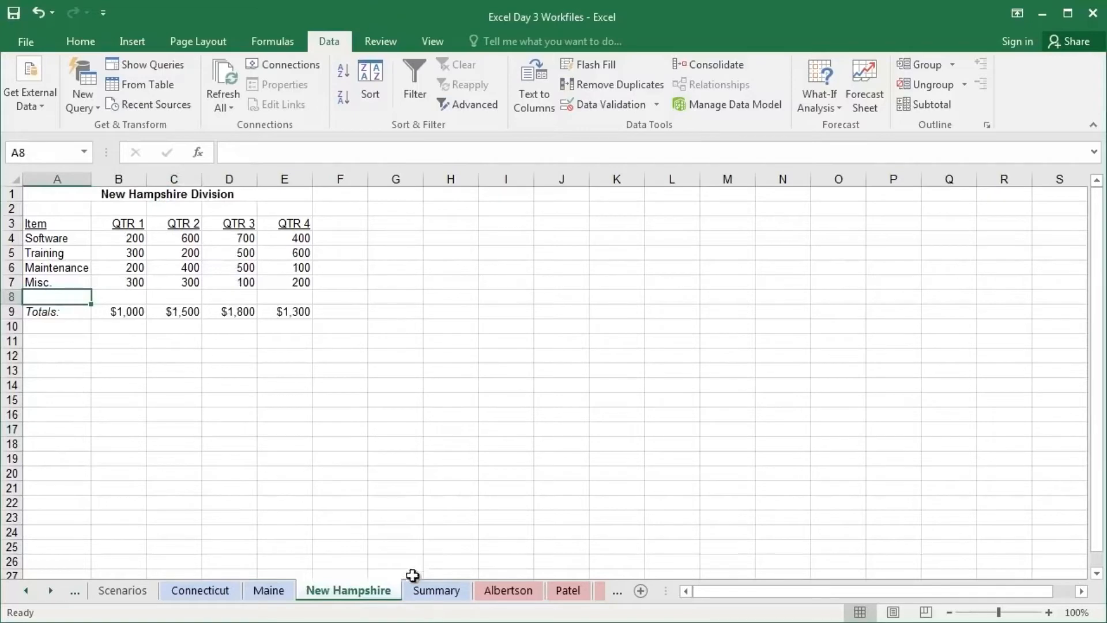
click(426, 595)
click(134, 239)
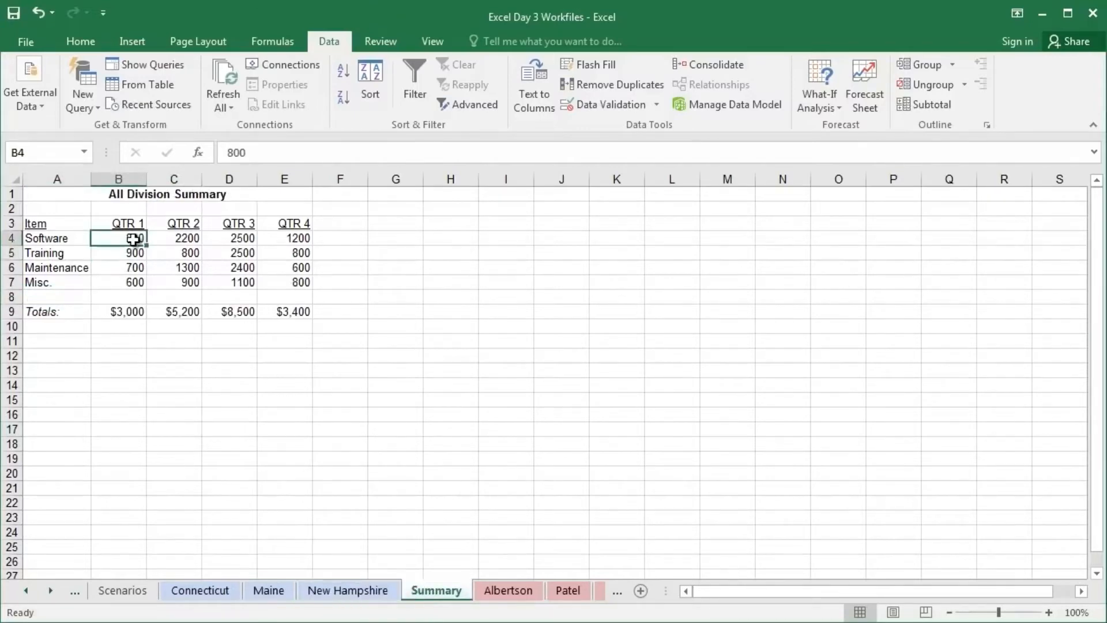
drag(47, 224, 307, 297)
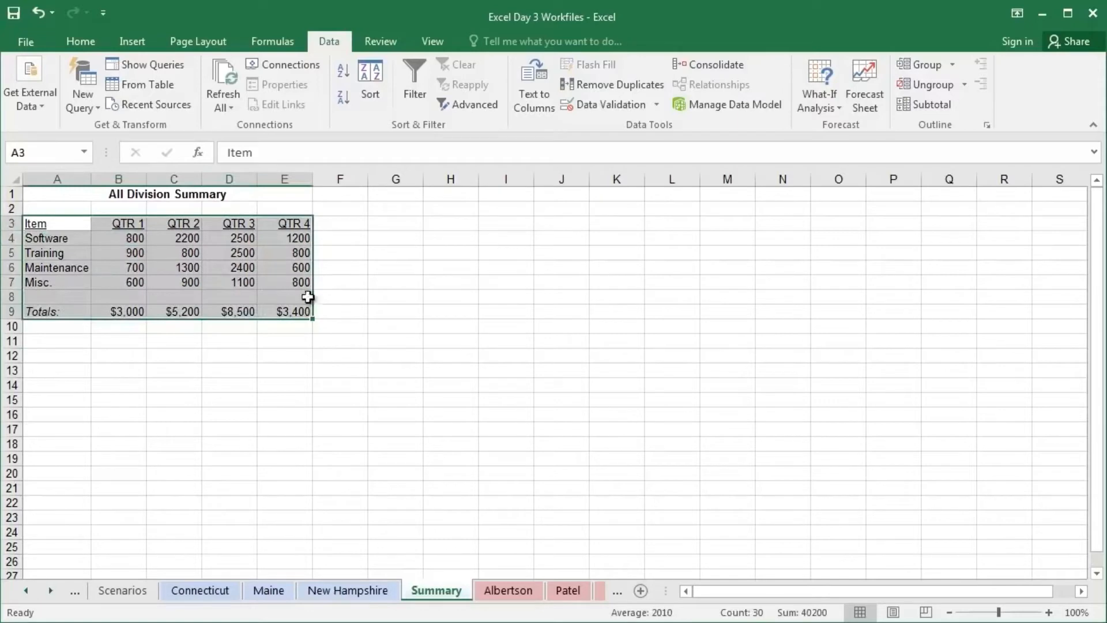
click(253, 267)
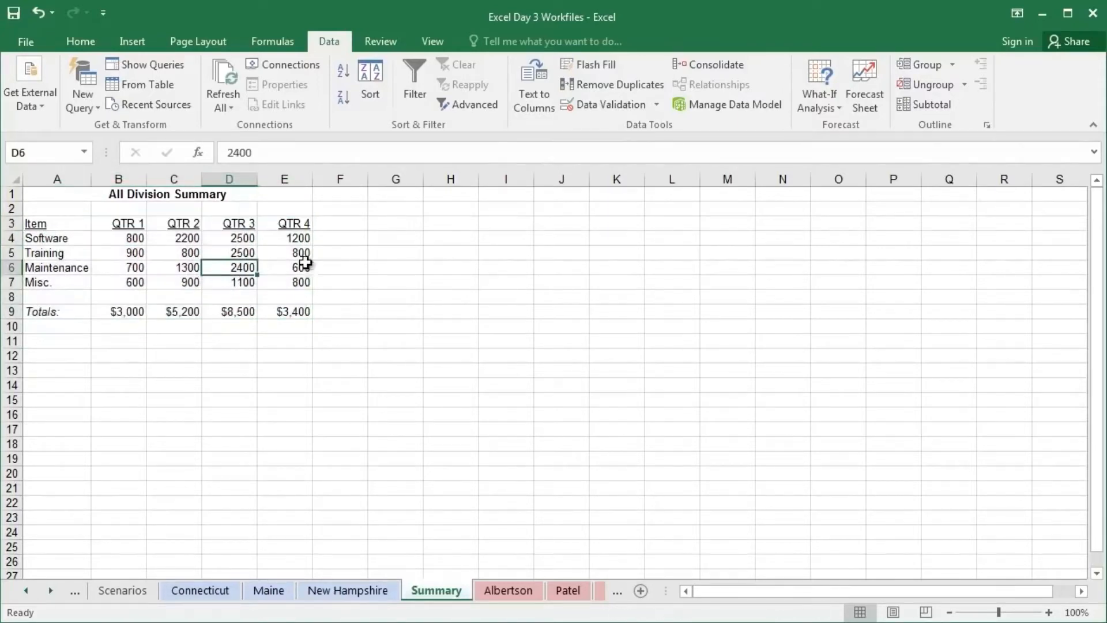
click(277, 278)
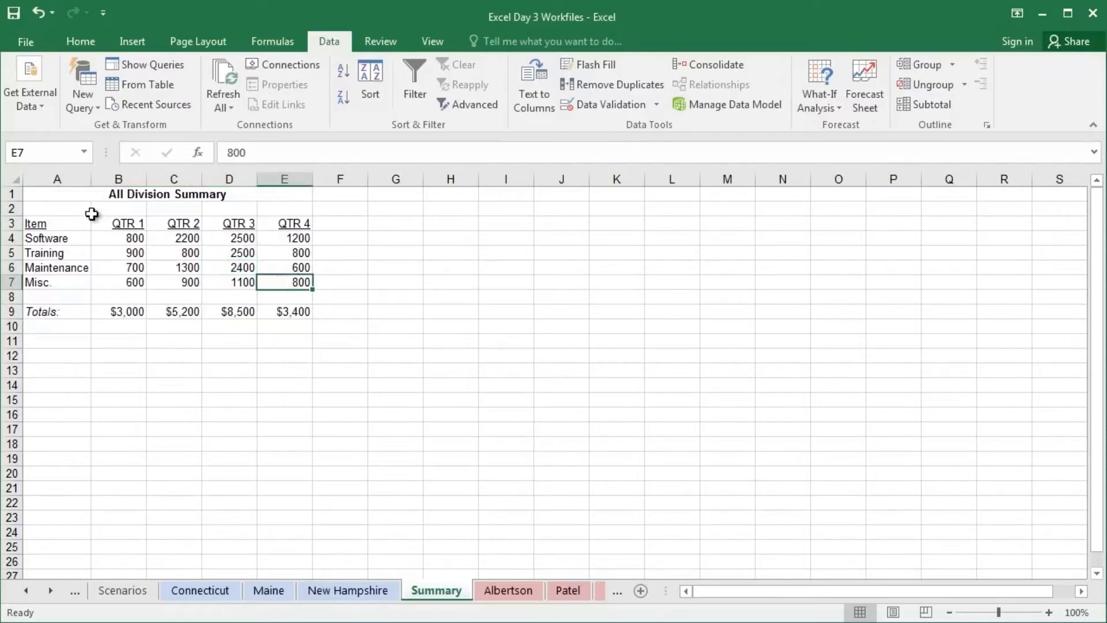
Step: Review the Consolidate settings for Summary A3:E9 and the three division source ranges, without running the consolidation again
drag(55, 222, 282, 311)
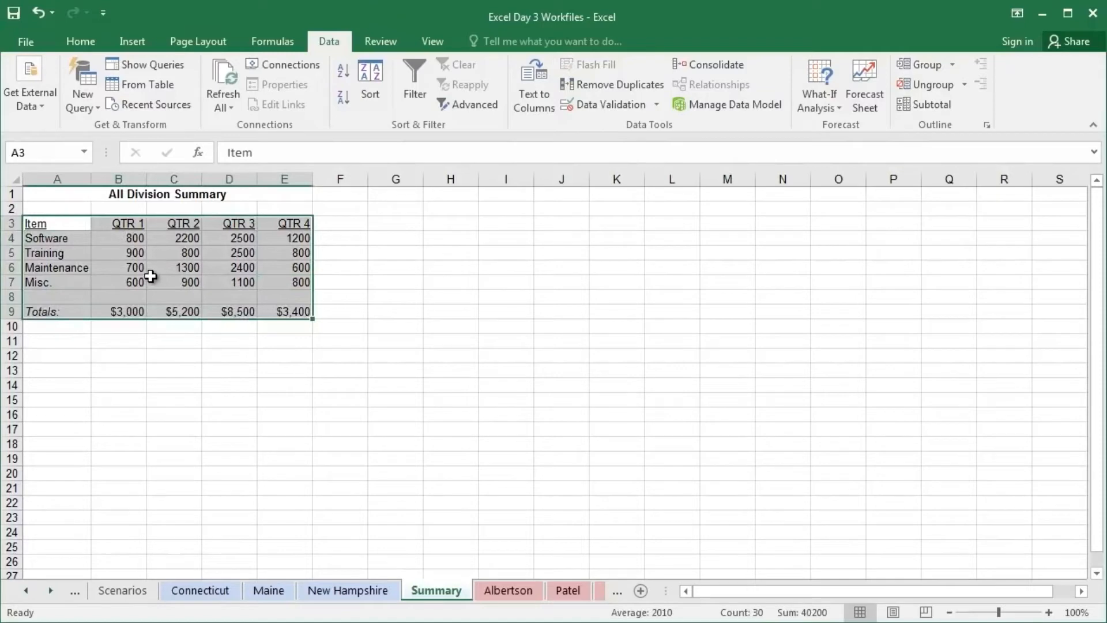
click(725, 68)
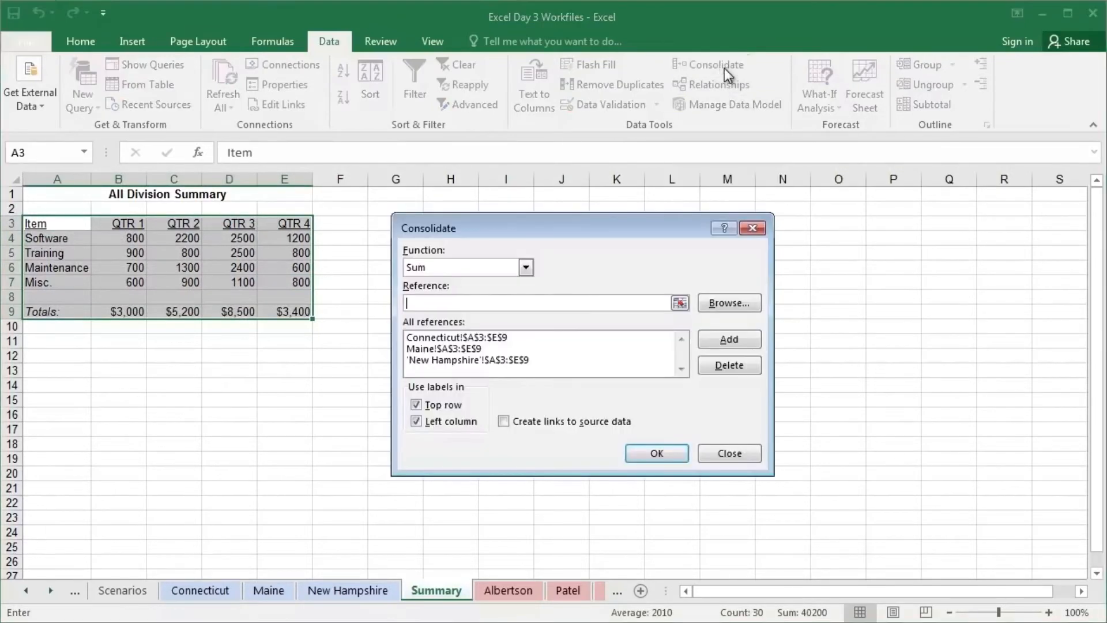
click(201, 590)
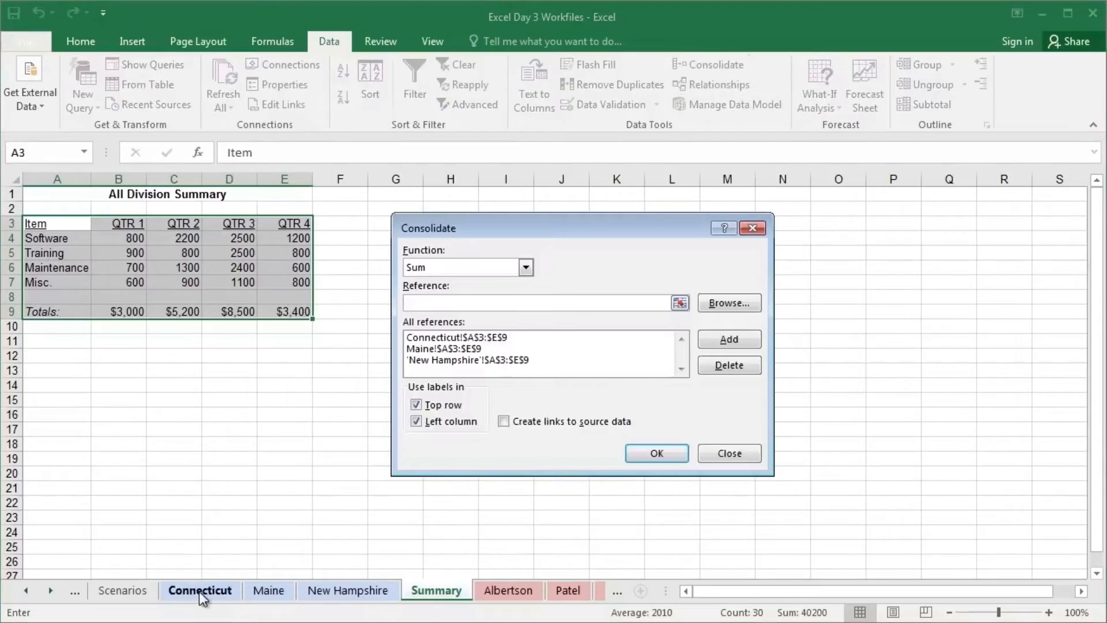
drag(60, 224, 297, 312)
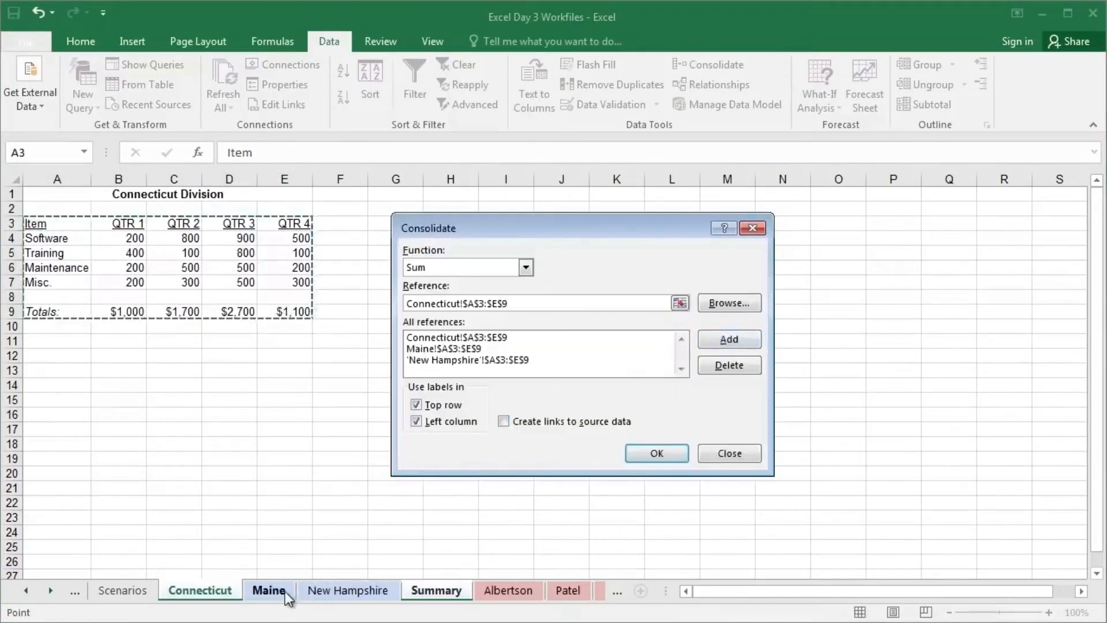
click(268, 591)
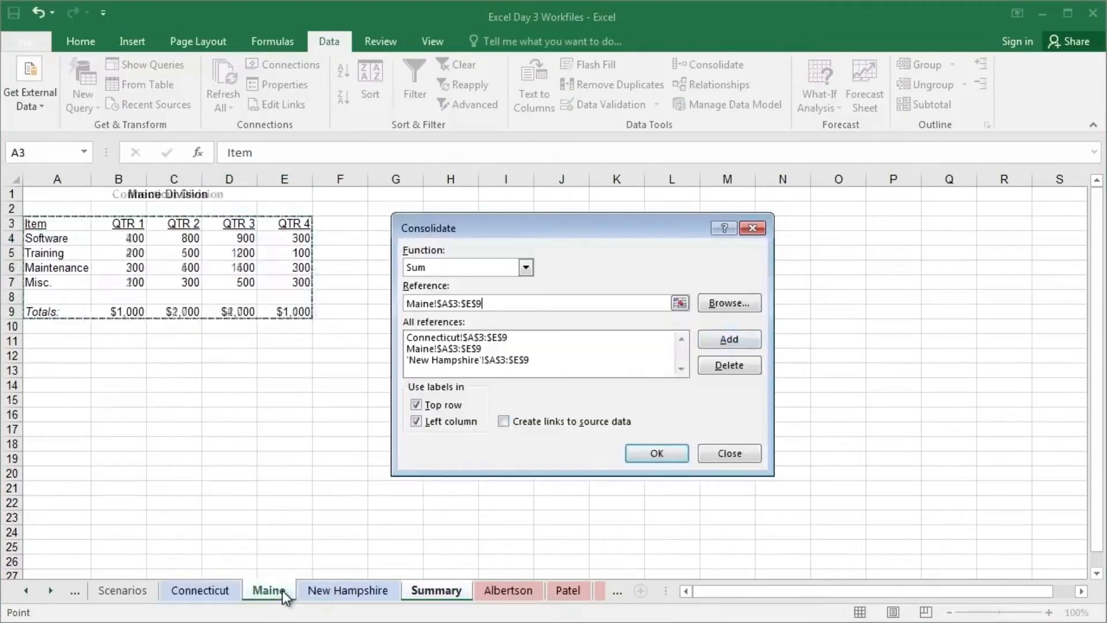
click(325, 579)
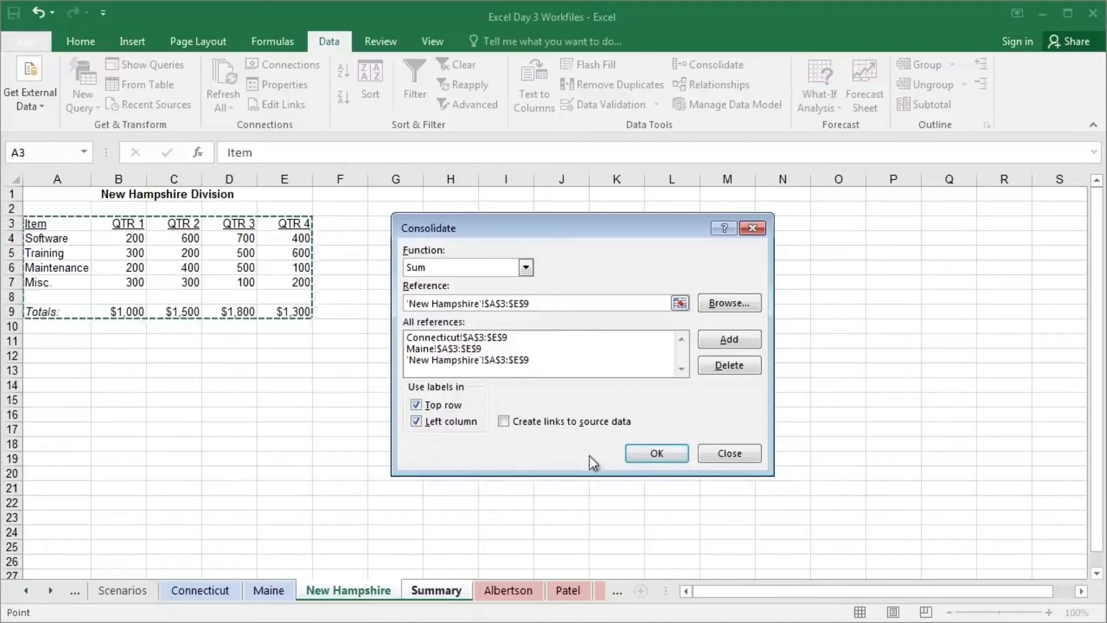
click(750, 457)
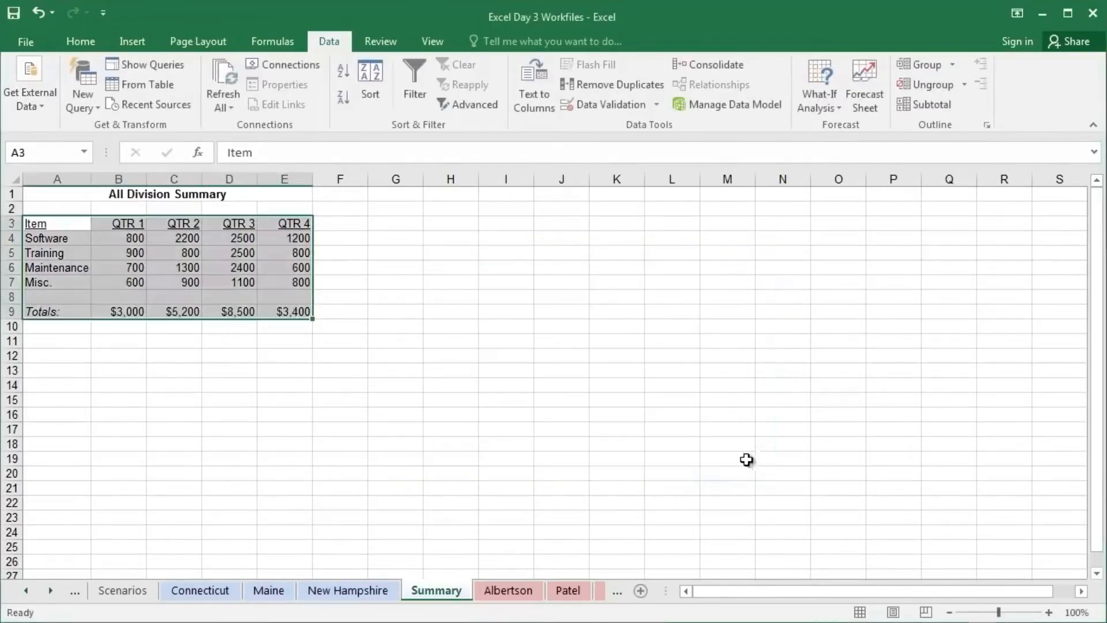
click(121, 295)
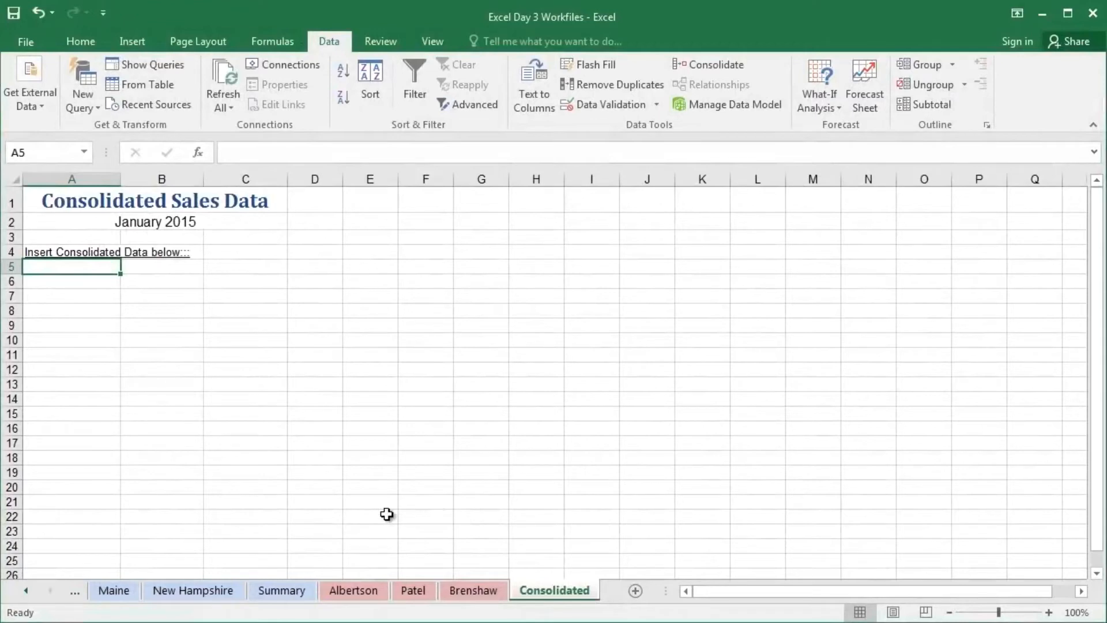
Step: Review how the Connecticut, Maine and New Hampshire division tables are laid out, and return to the Consolidated sheet
click(27, 589)
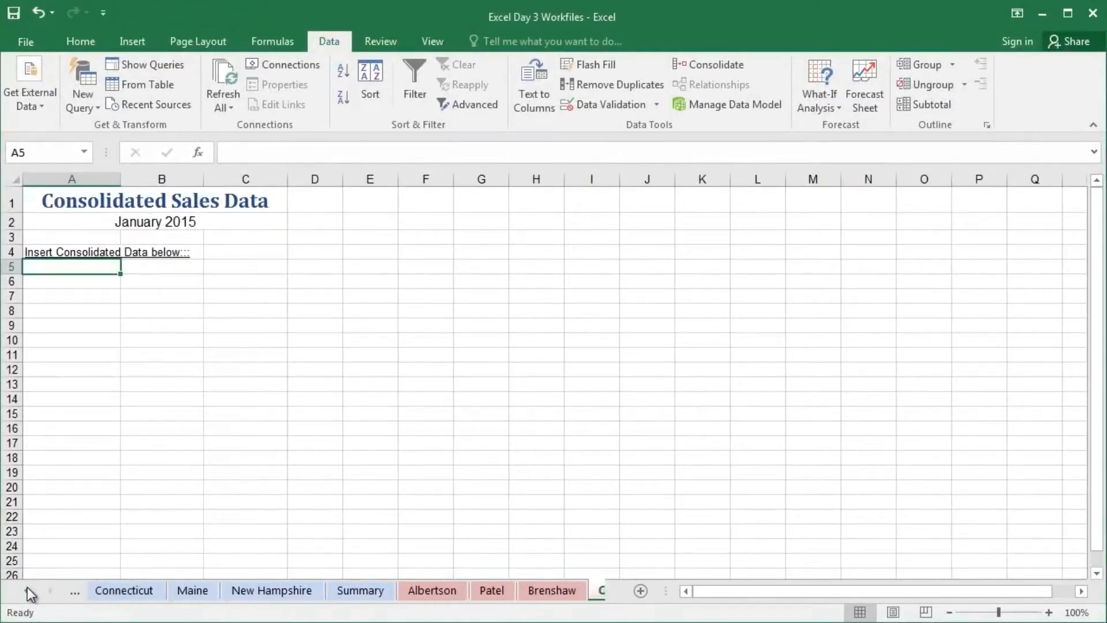
click(131, 594)
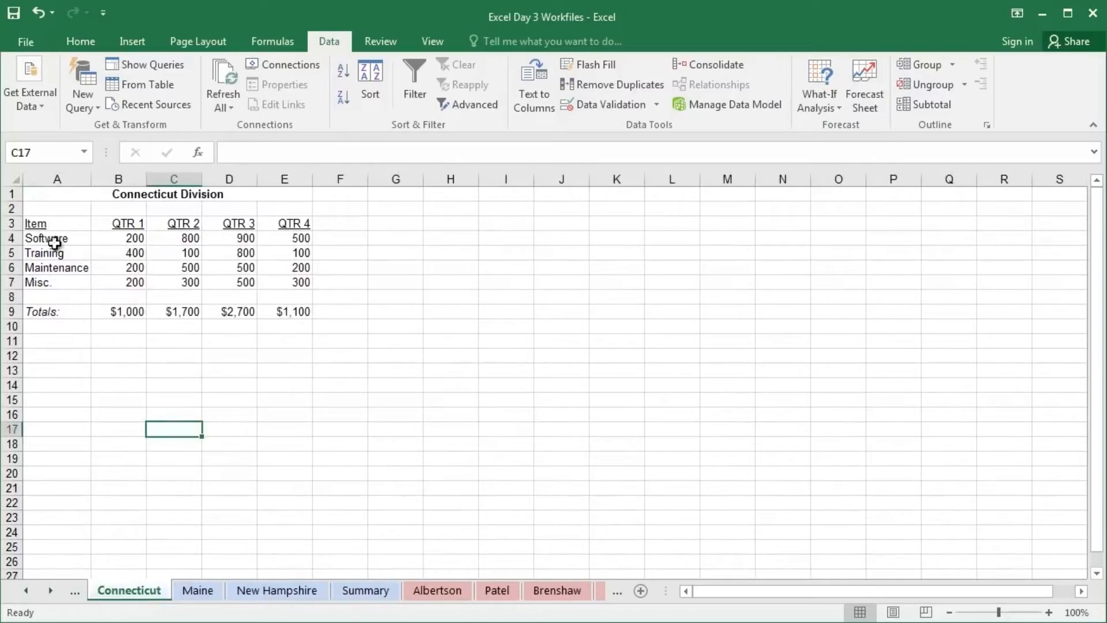
click(199, 593)
click(256, 594)
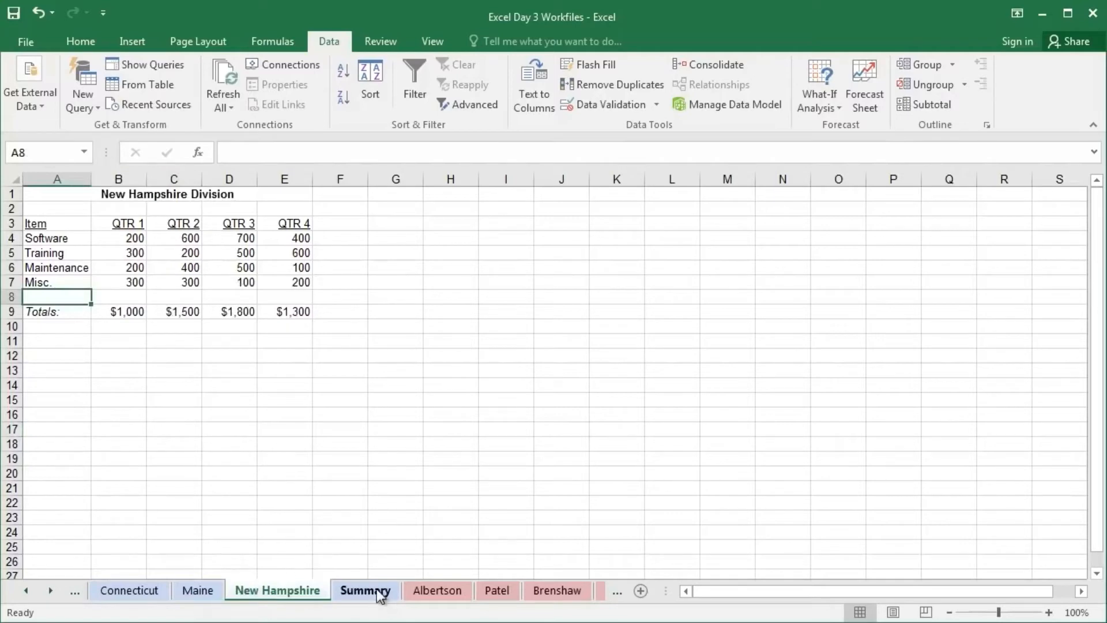
click(51, 590)
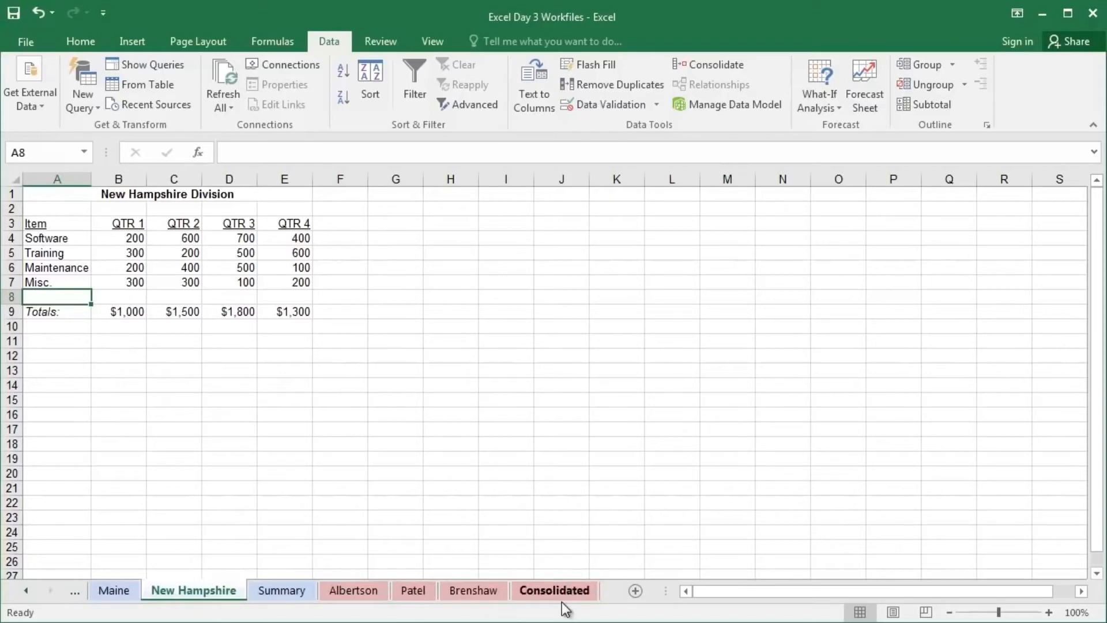
click(539, 593)
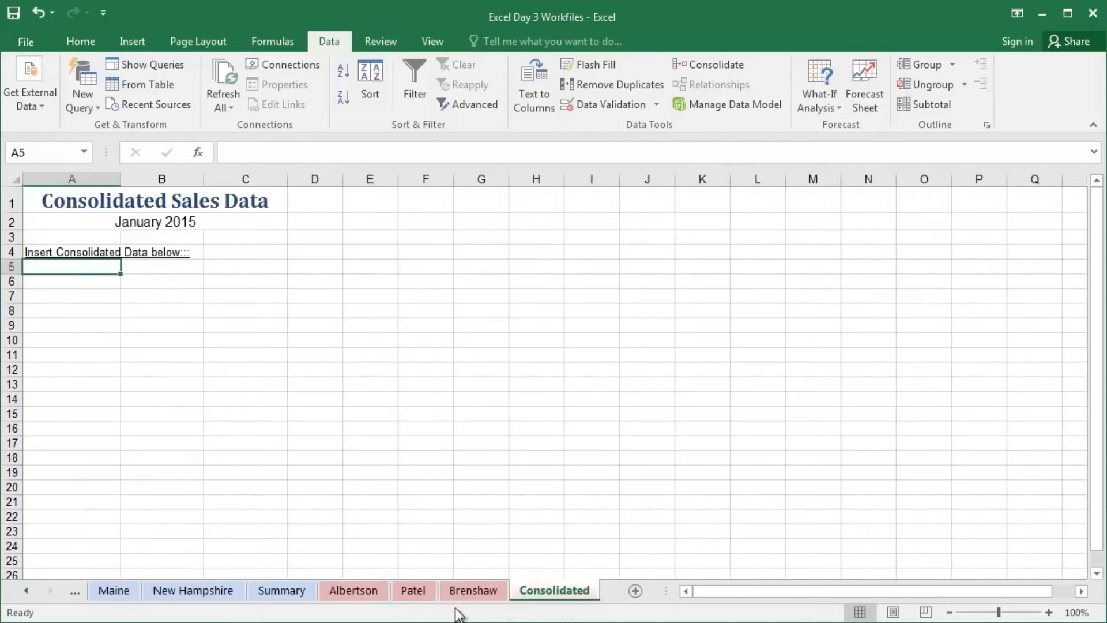
Step: Compare the products and row order in the three salespeople's January 2015 tables, and return to the Consolidated sheet
click(369, 590)
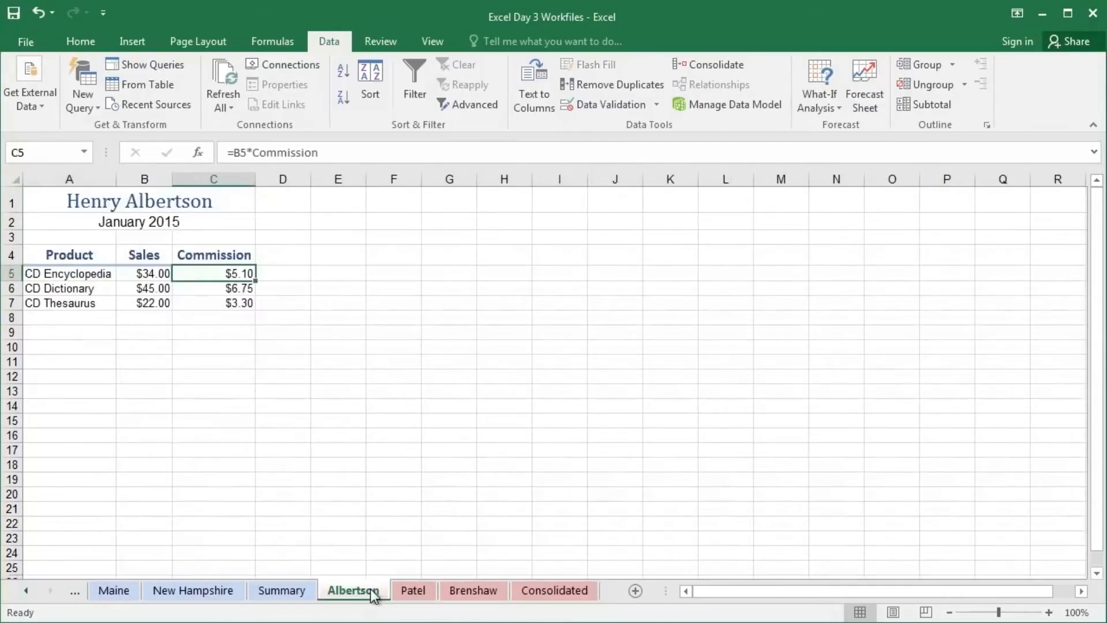
click(426, 591)
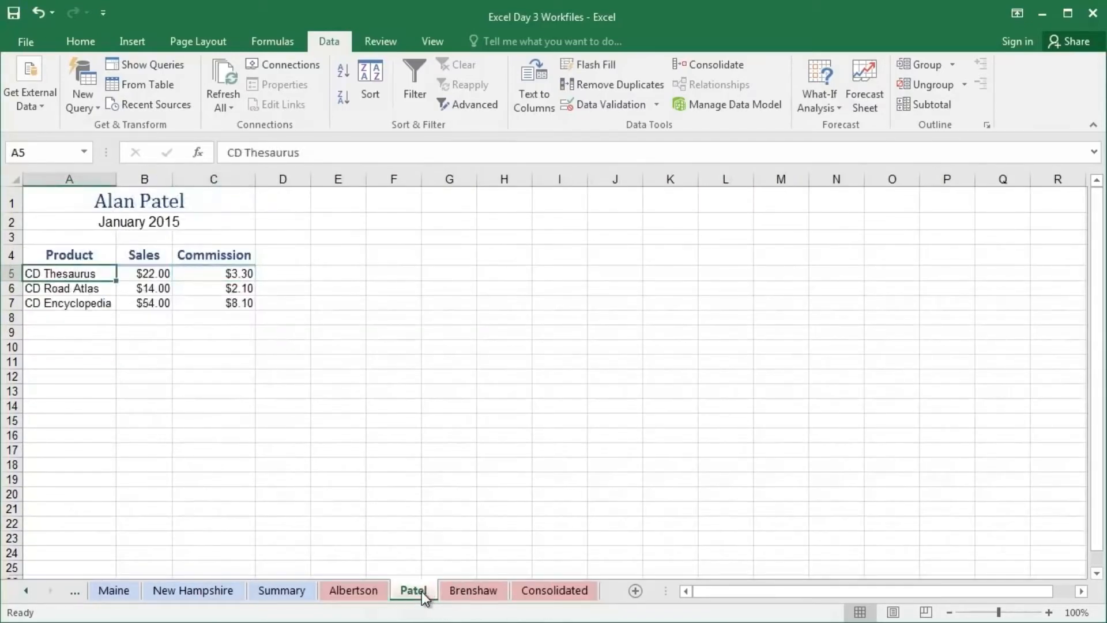
click(480, 590)
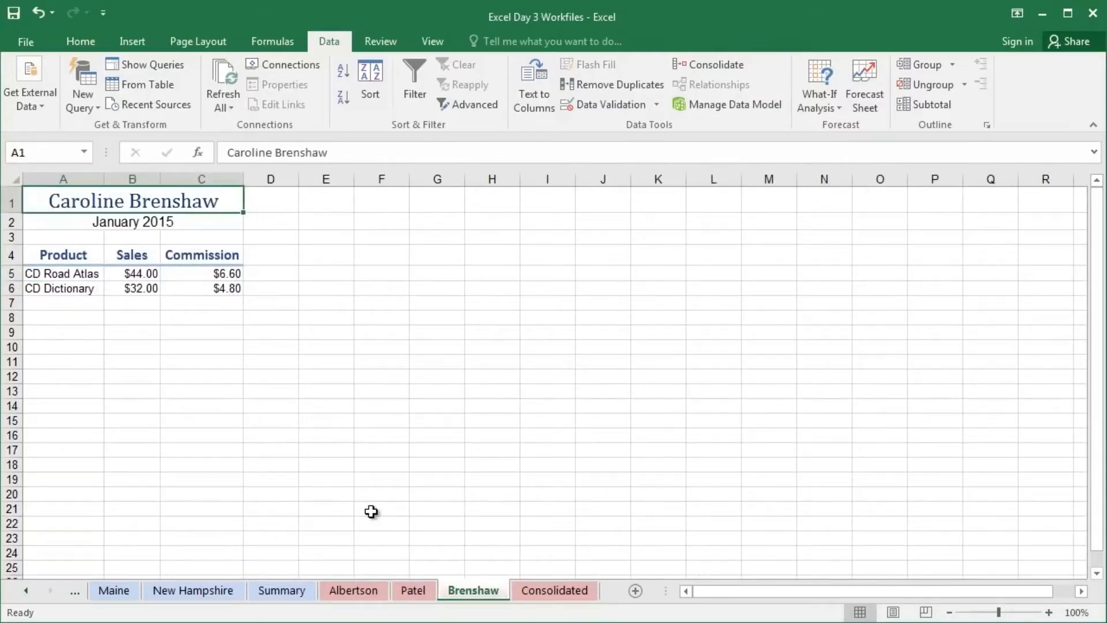
click(364, 590)
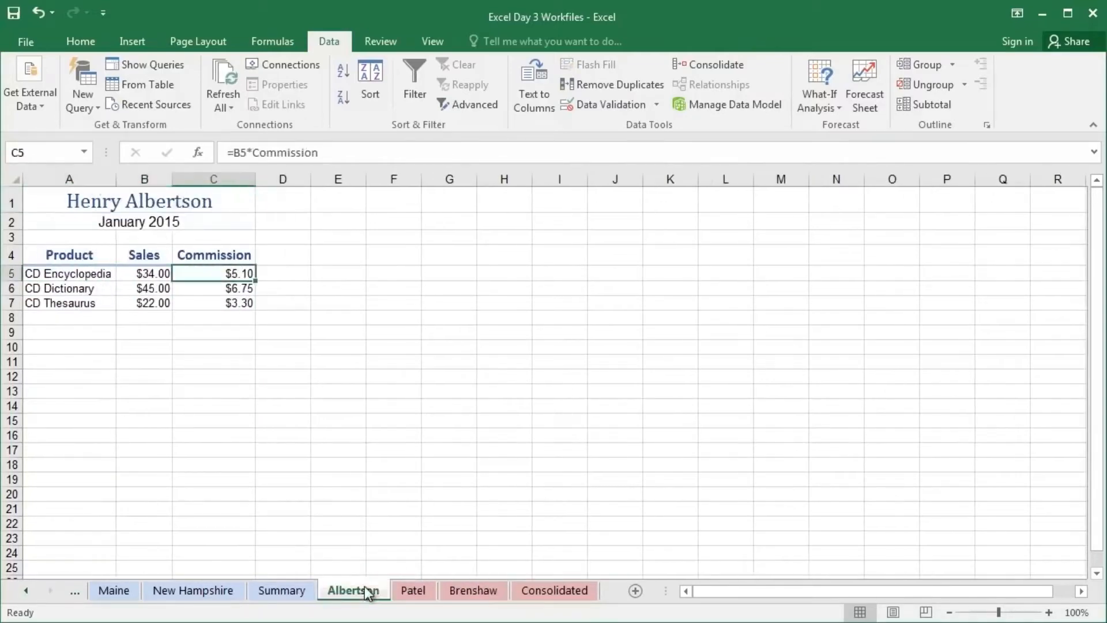
click(425, 591)
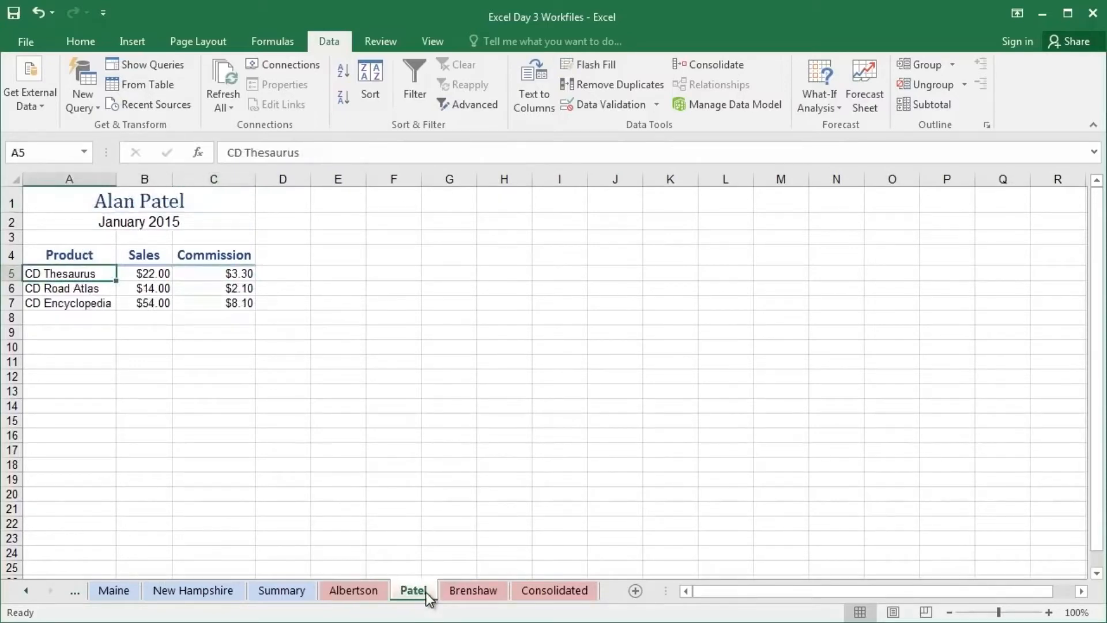
click(462, 592)
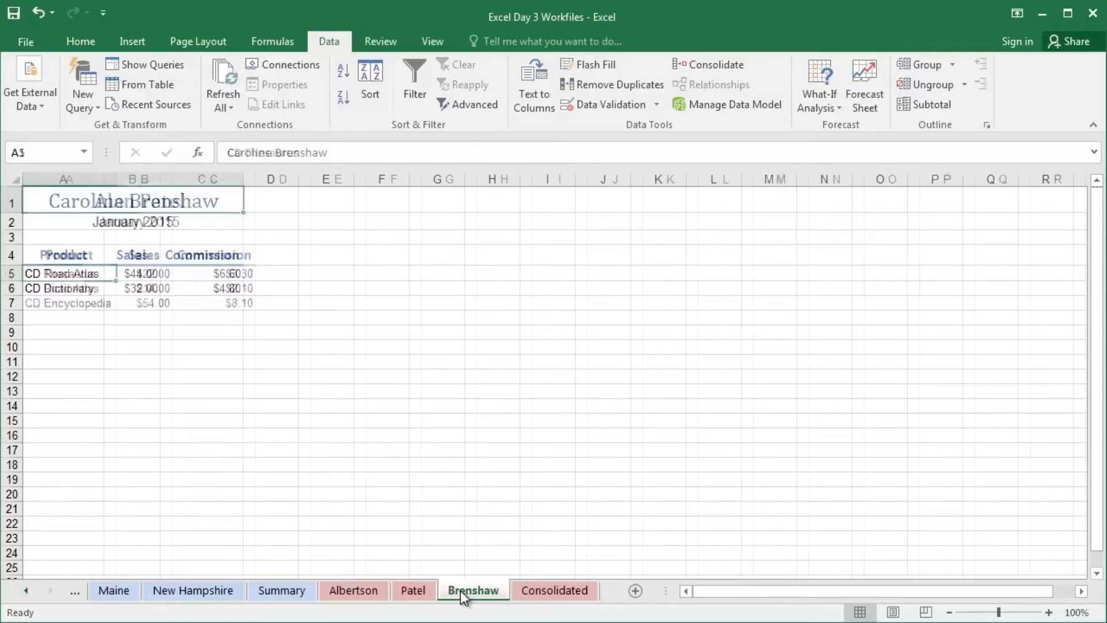
click(374, 592)
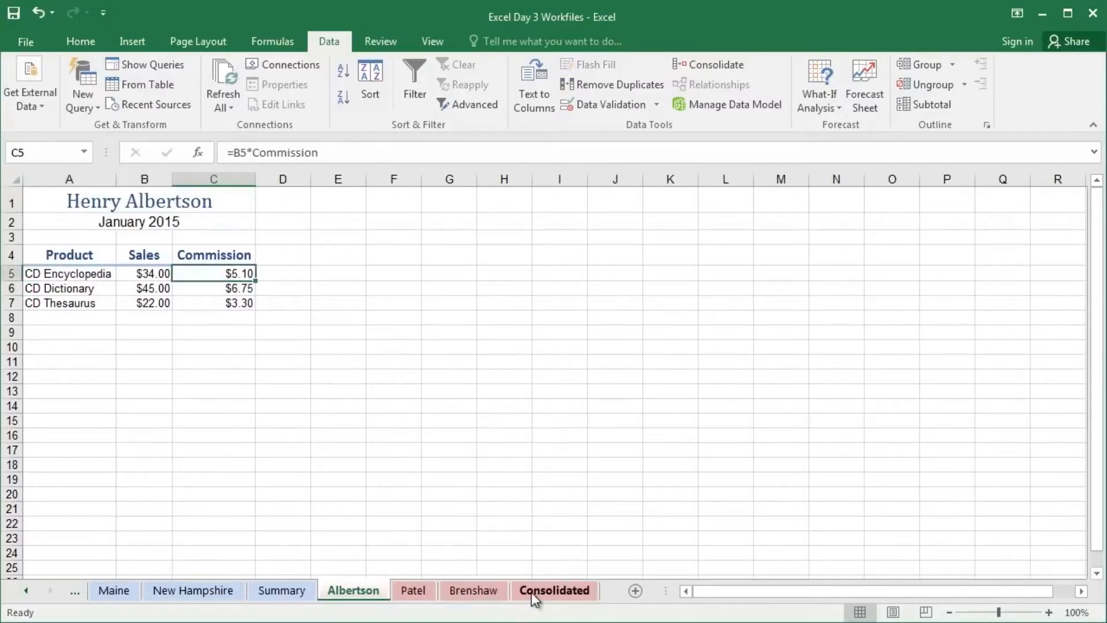
click(533, 594)
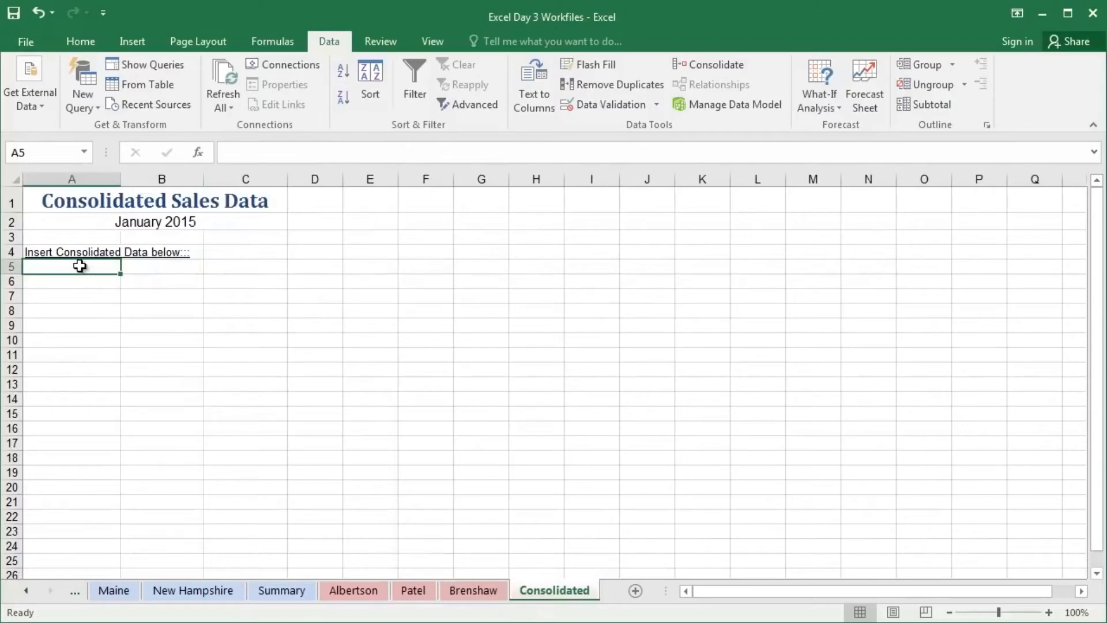
Step: Start a Sum consolidation at cell A5 of the Consolidated sheet and add A4:C7 of the first salesperson's sheet as a source reference
drag(81, 264, 224, 363)
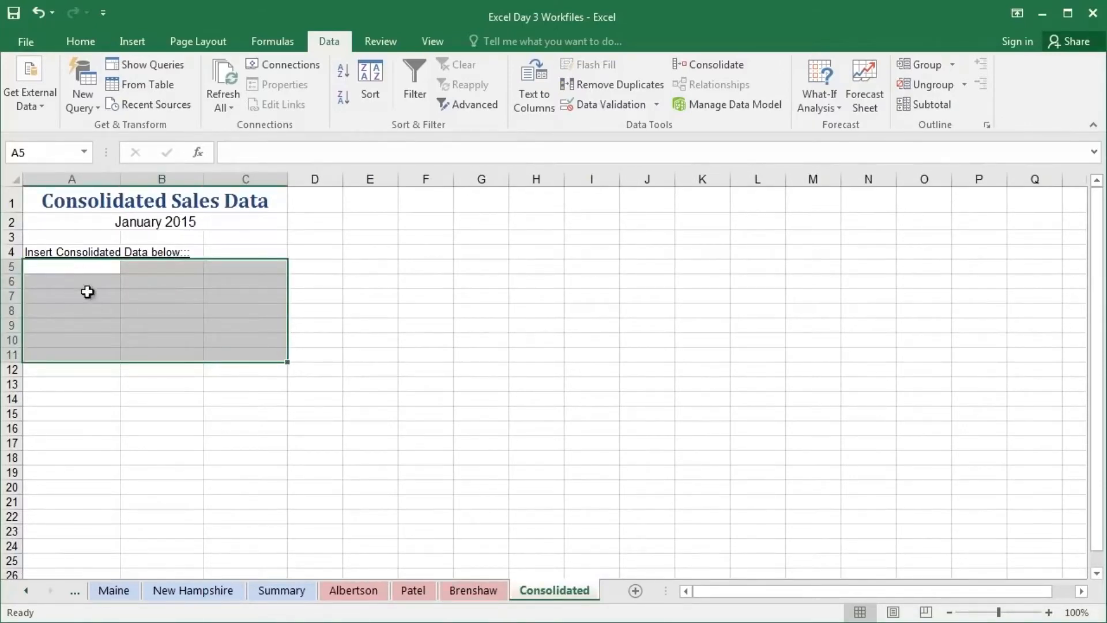
click(67, 267)
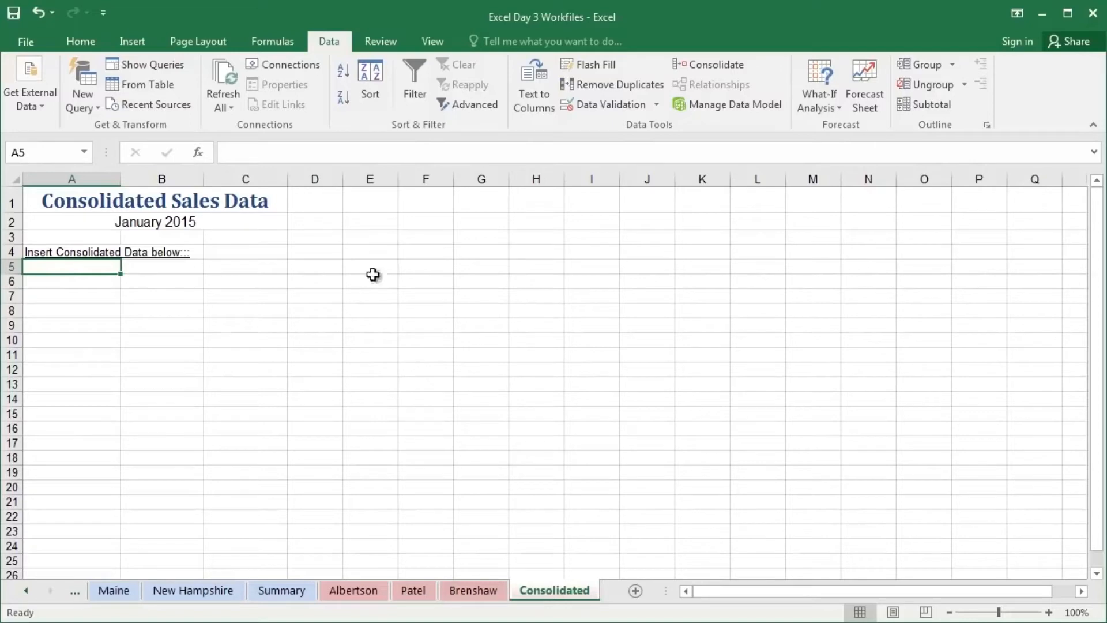
click(694, 63)
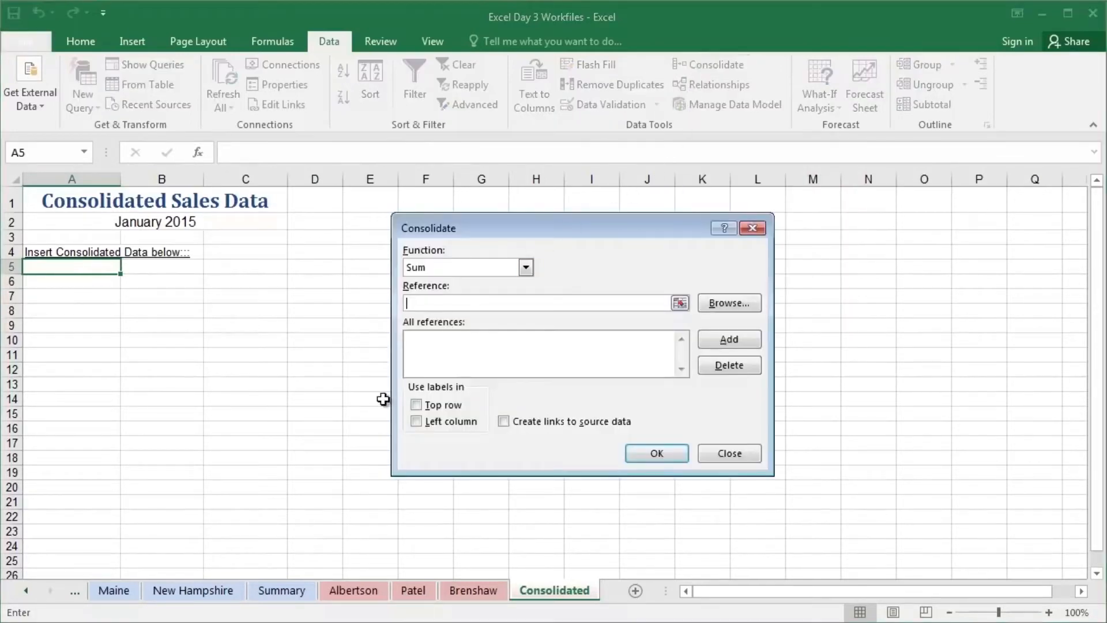
click(365, 591)
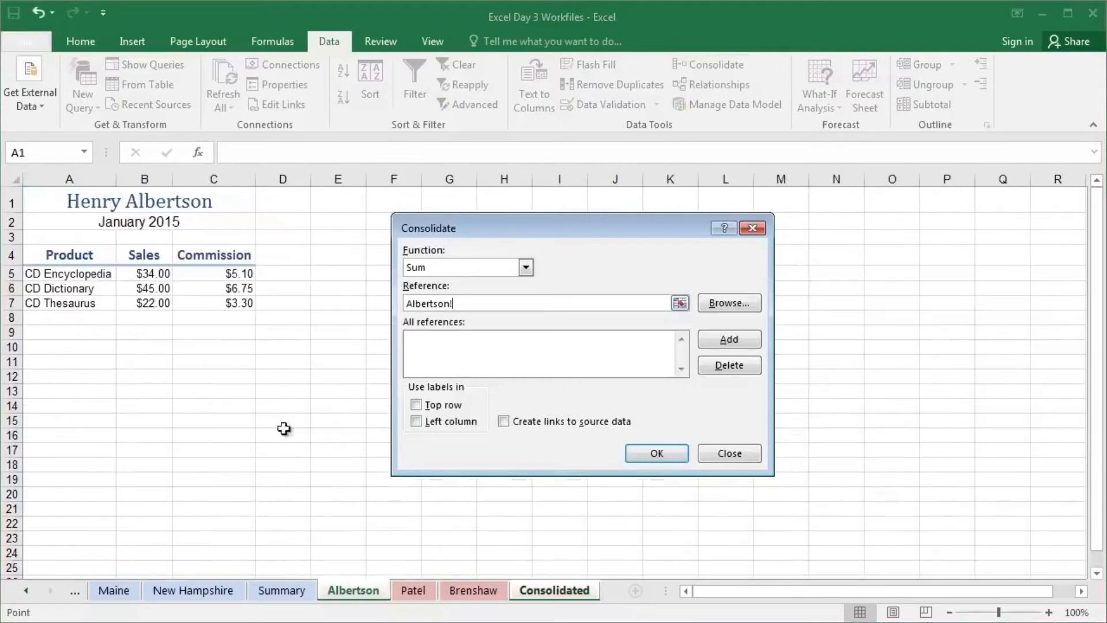
drag(60, 254, 182, 303)
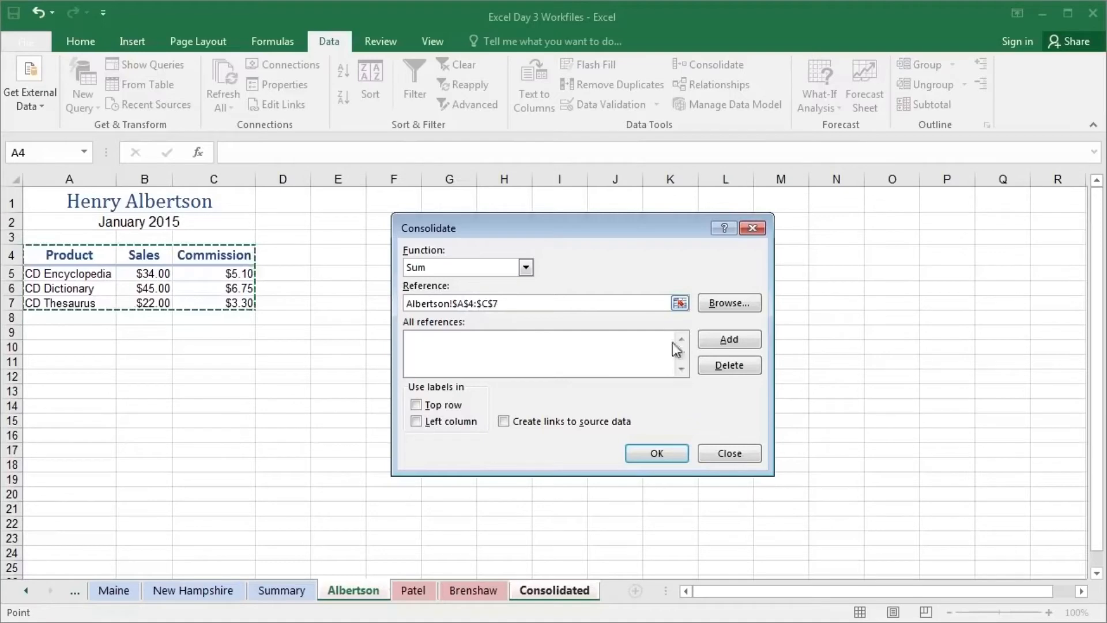
click(727, 344)
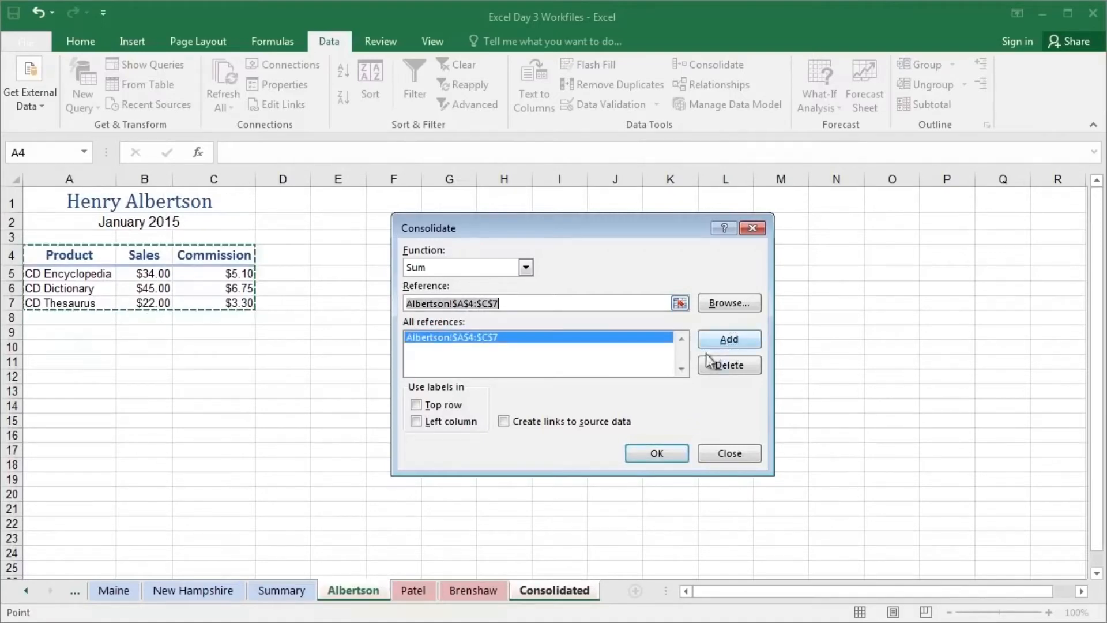
Step: Add A4:C7 of the second salesperson's sheet and A4:C6 of the third salesperson's sheet to the consolidation's source references
click(425, 592)
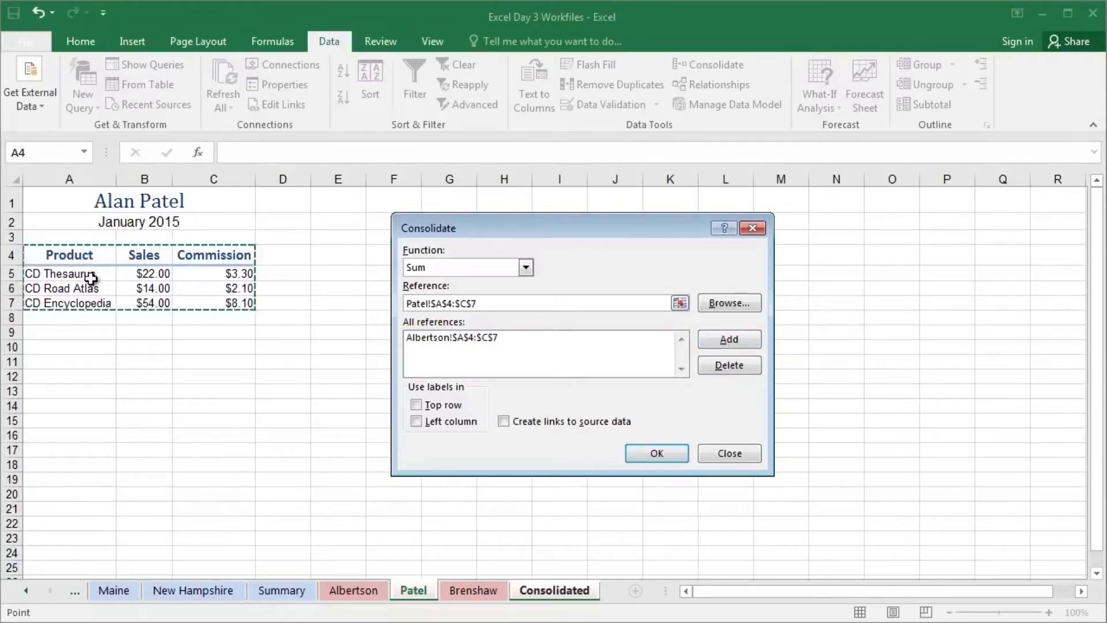
click(714, 341)
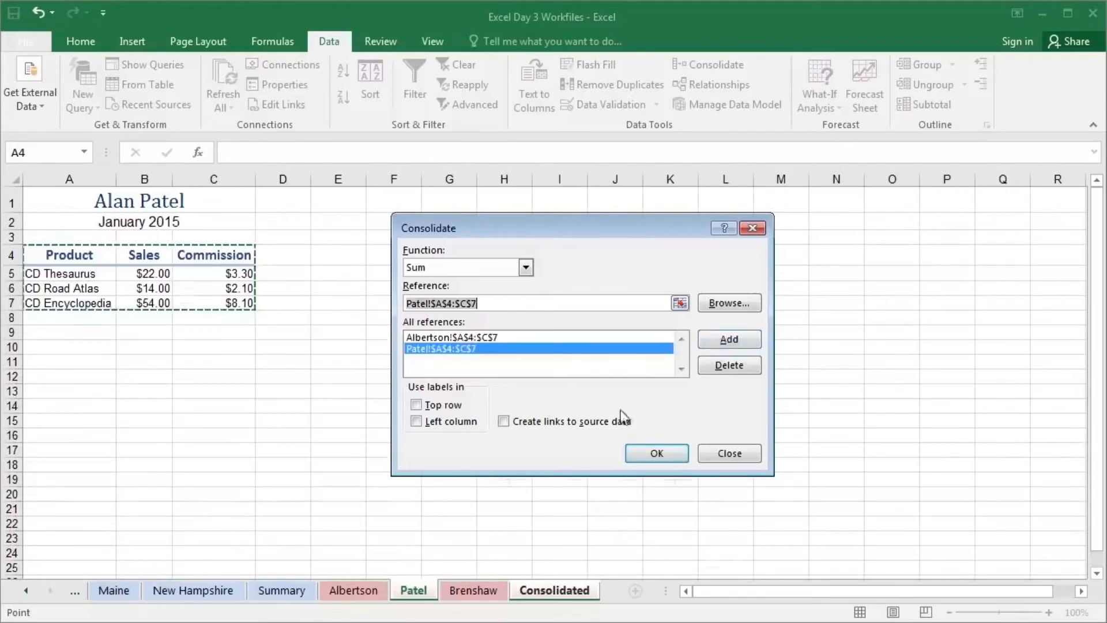
click(482, 591)
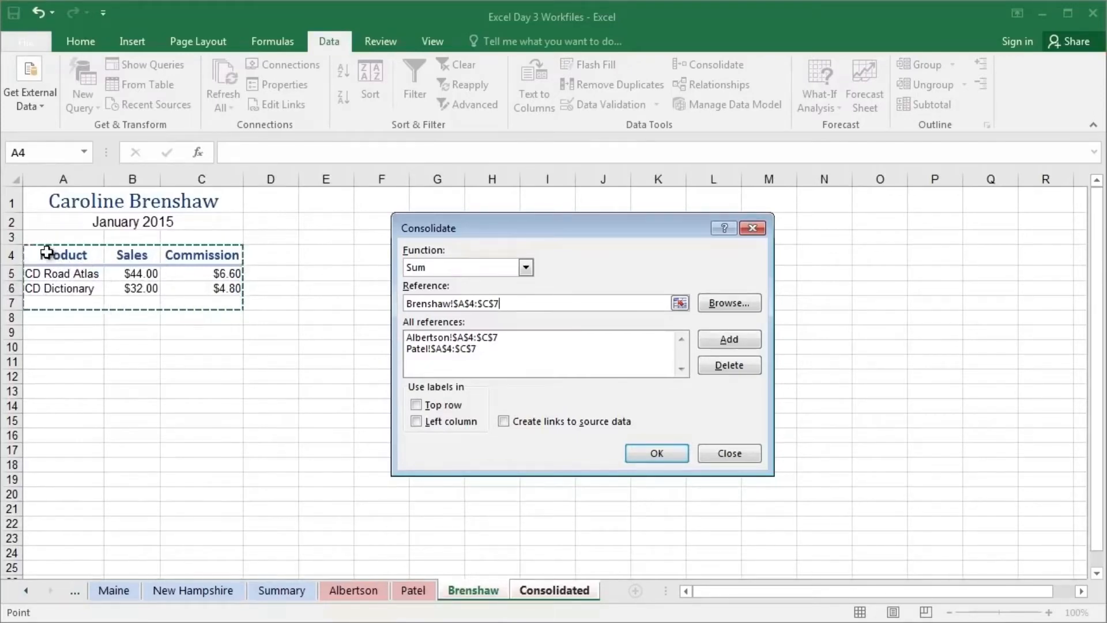
drag(46, 252, 199, 286)
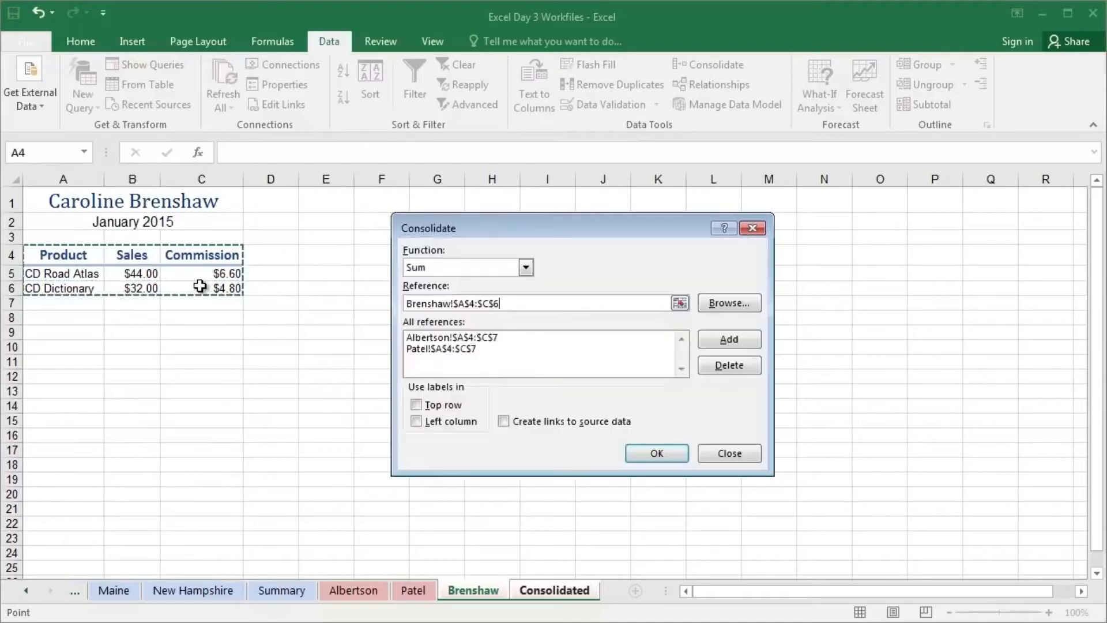
click(707, 344)
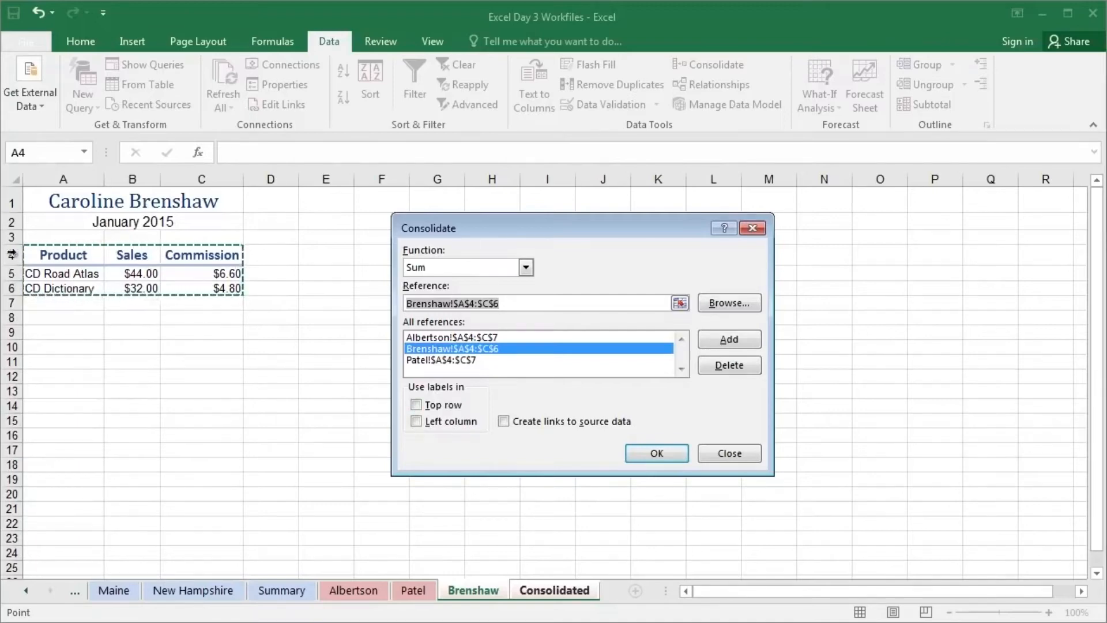
Step: Use the labels in the top row and left column, and run the Sum consolidation of the three salespeople's data
click(416, 405)
click(418, 422)
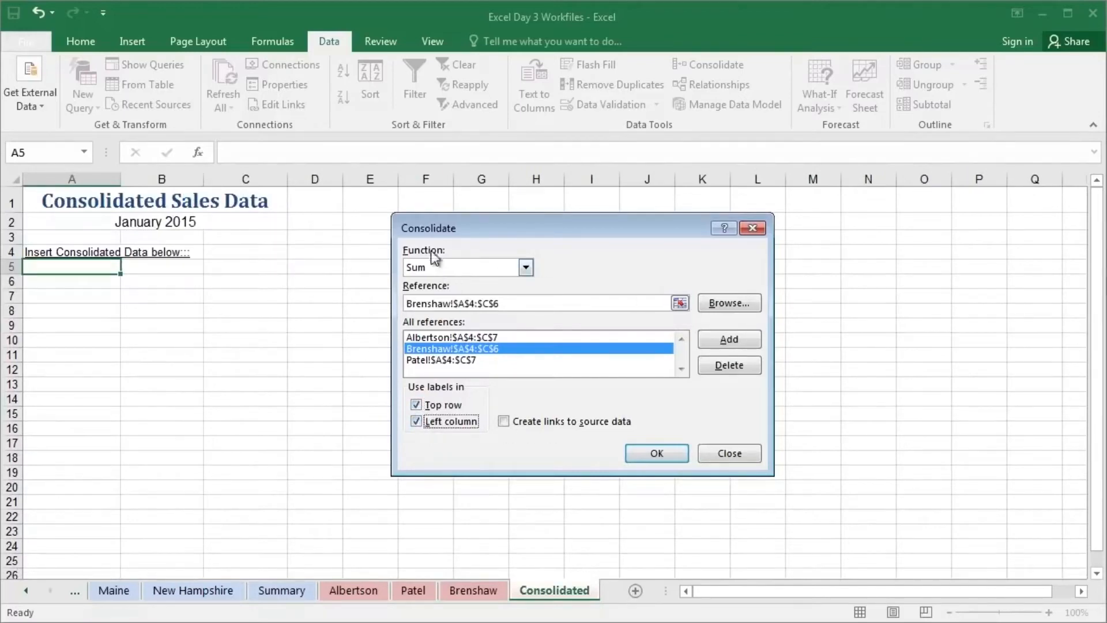
click(657, 453)
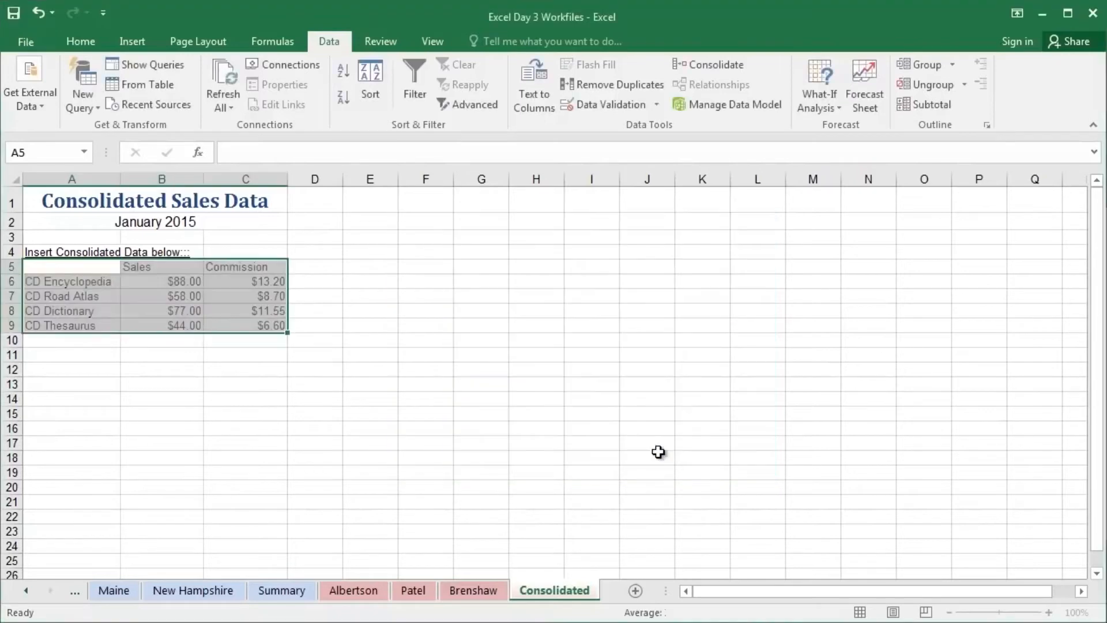
click(431, 314)
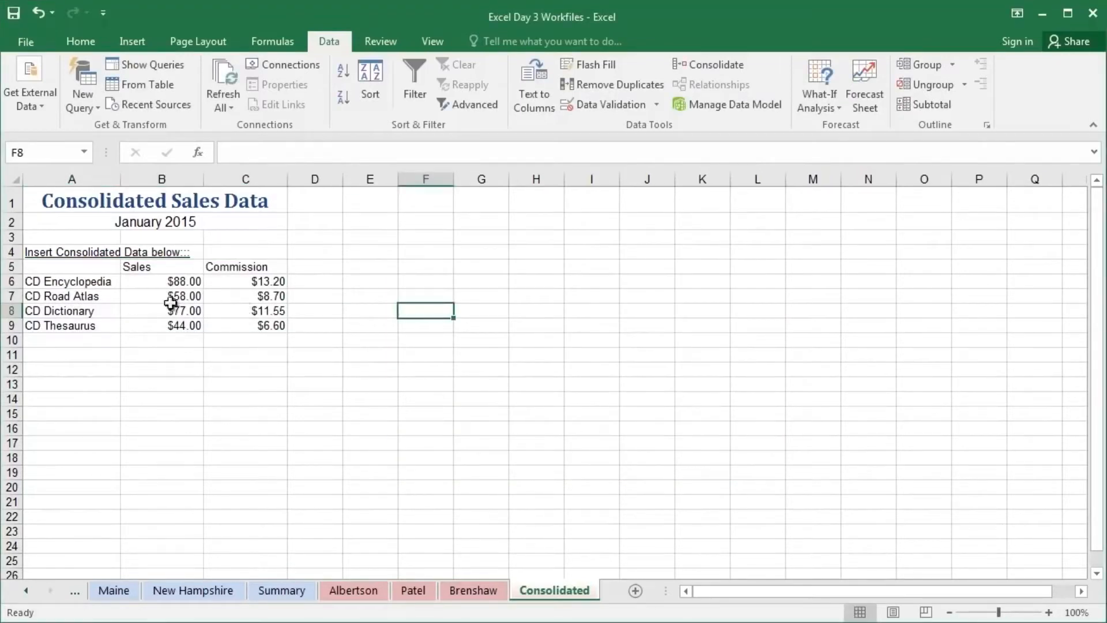
Step: Check the consolidated product labels in A6:A9 against the product lists on the three salespeople's sheets
click(82, 283)
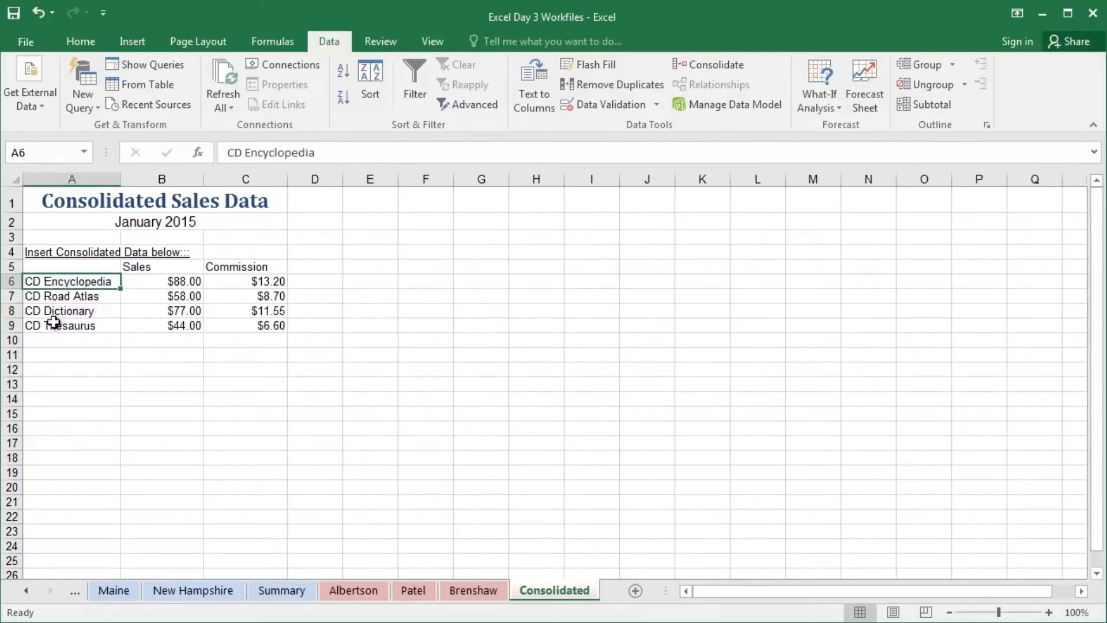
drag(54, 280, 64, 324)
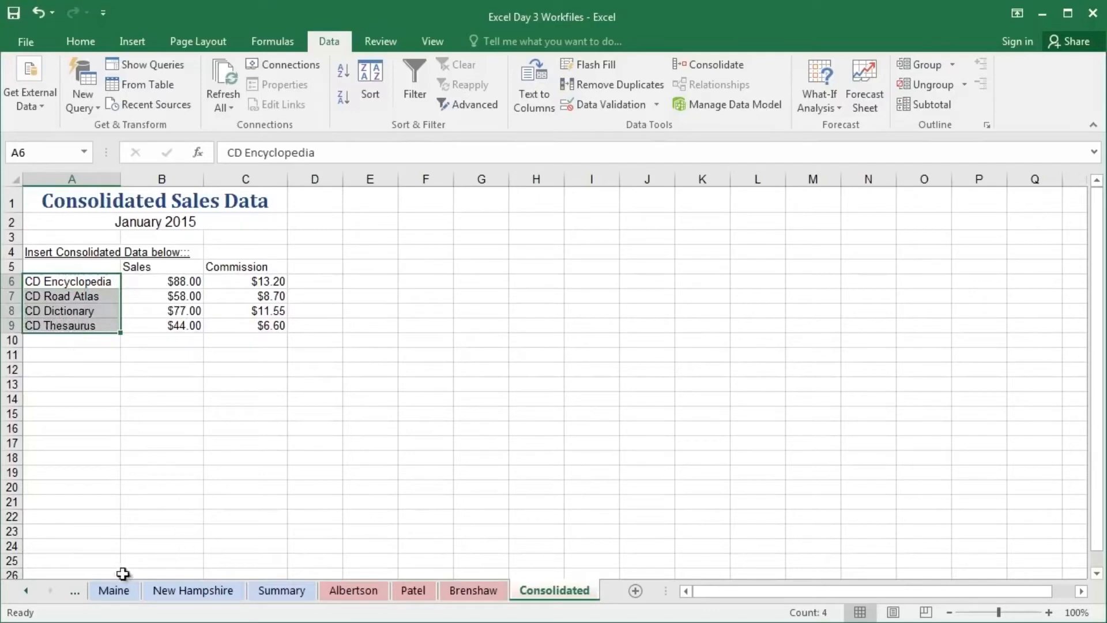
click(338, 590)
click(404, 590)
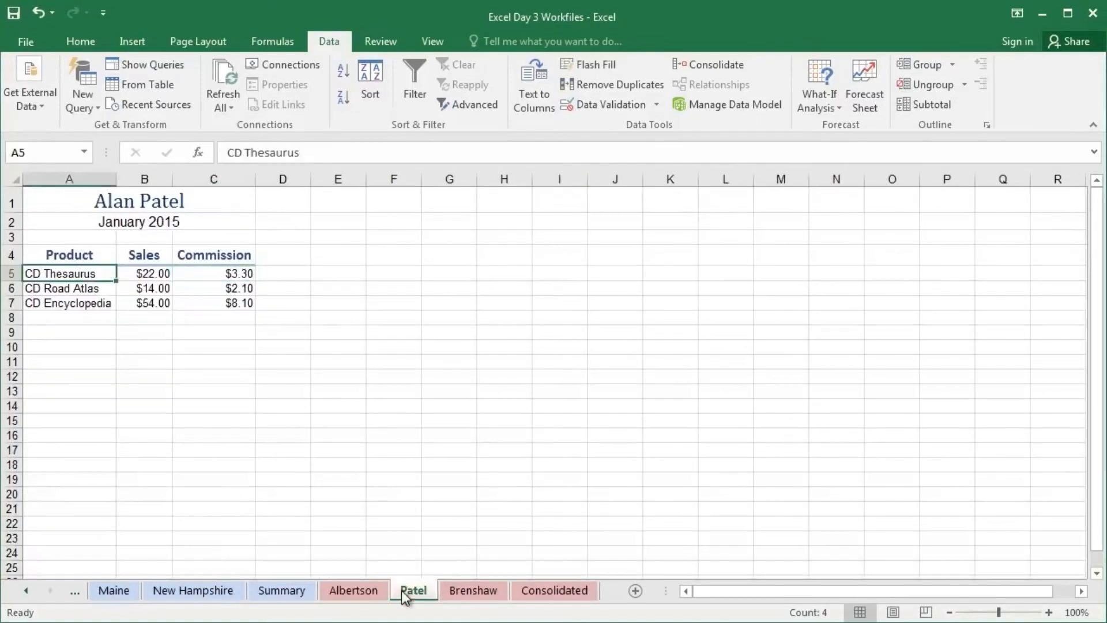
click(458, 589)
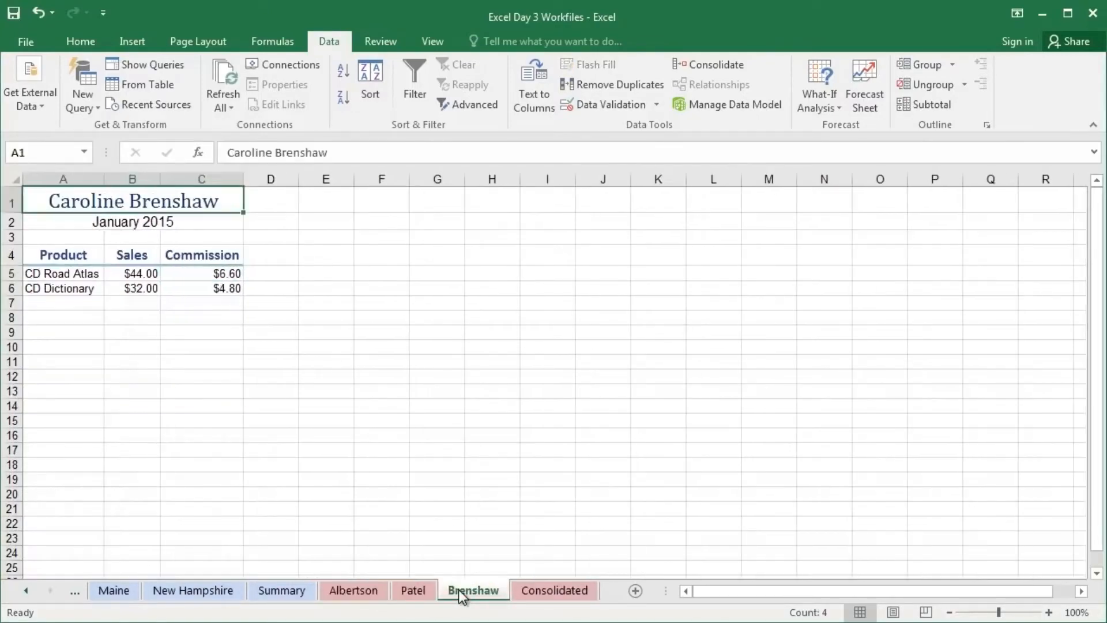
click(535, 591)
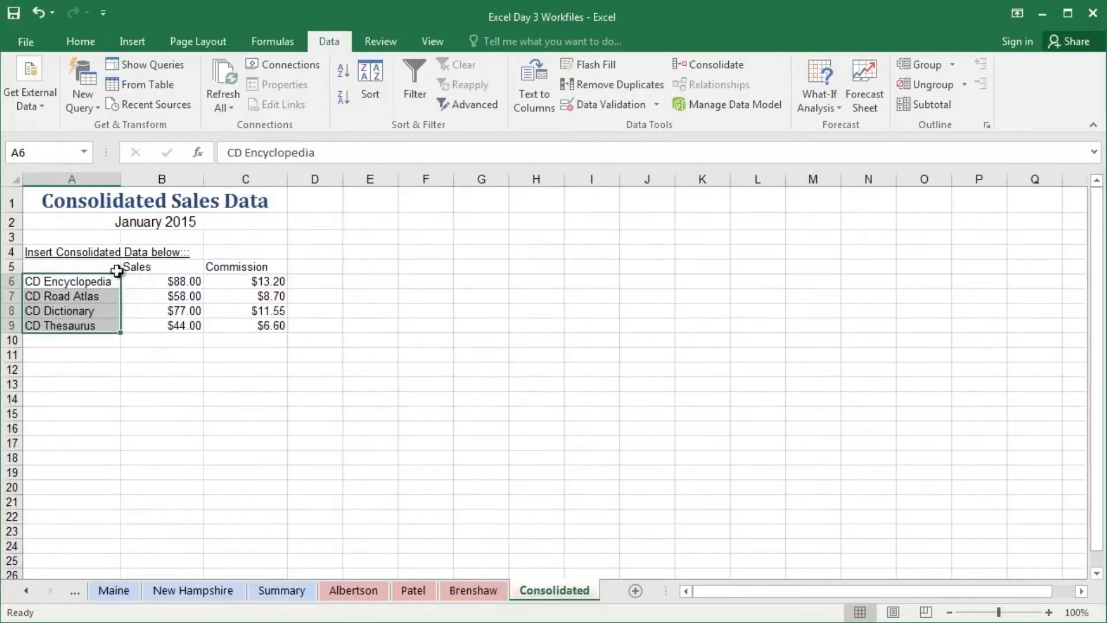
Step: Check the consolidated CD Encyclopedia sales in B6 against the salespeople's individual sheets, and return to the Consolidated sheet
click(135, 281)
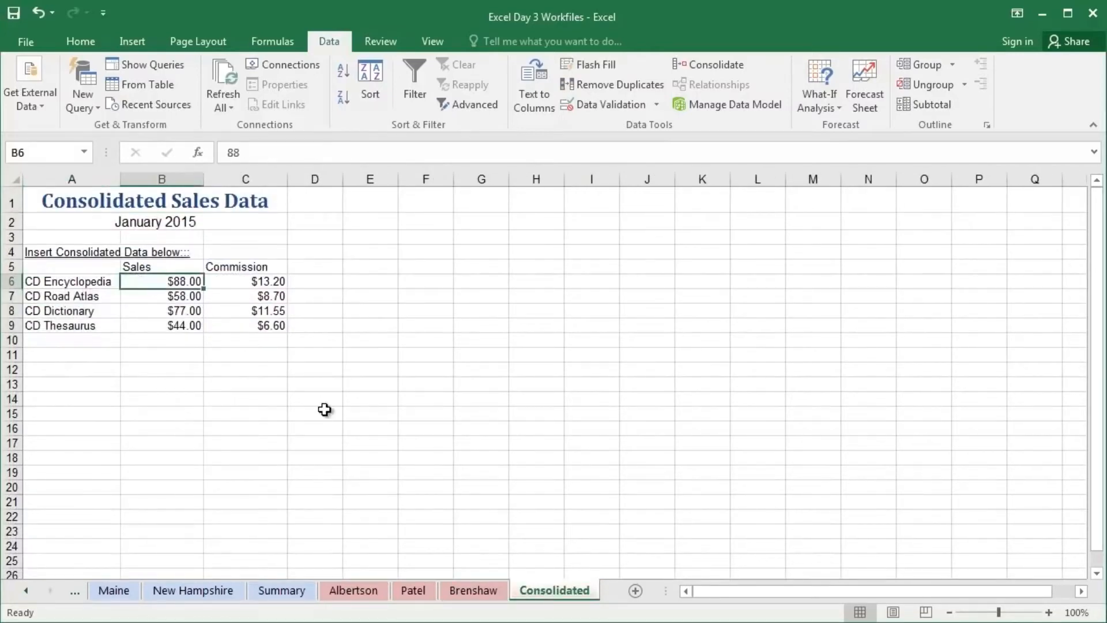
click(330, 589)
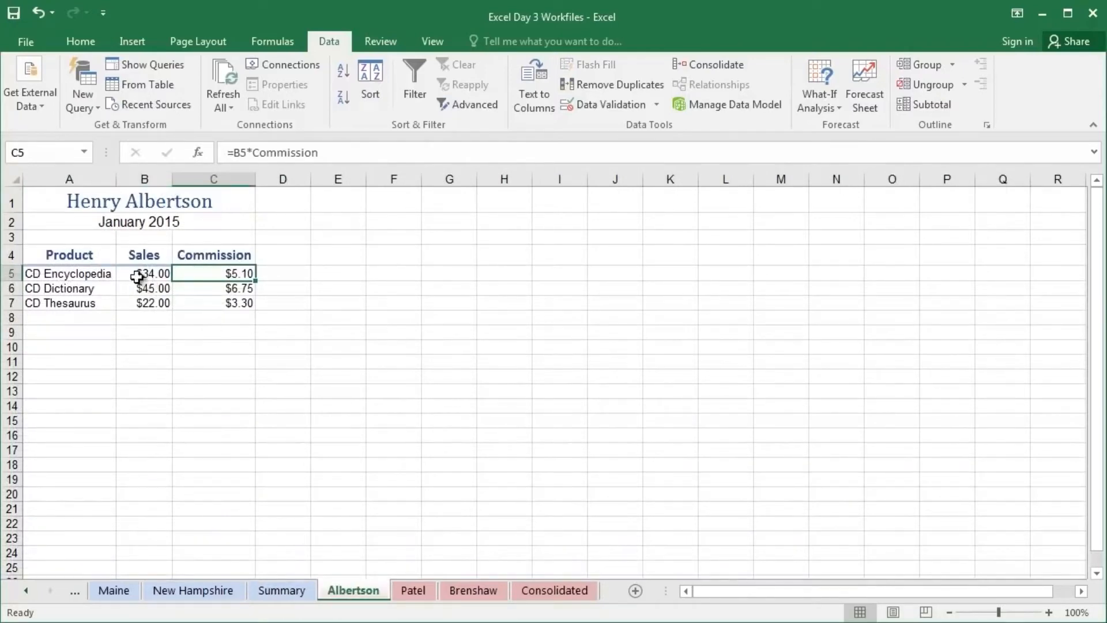
click(425, 593)
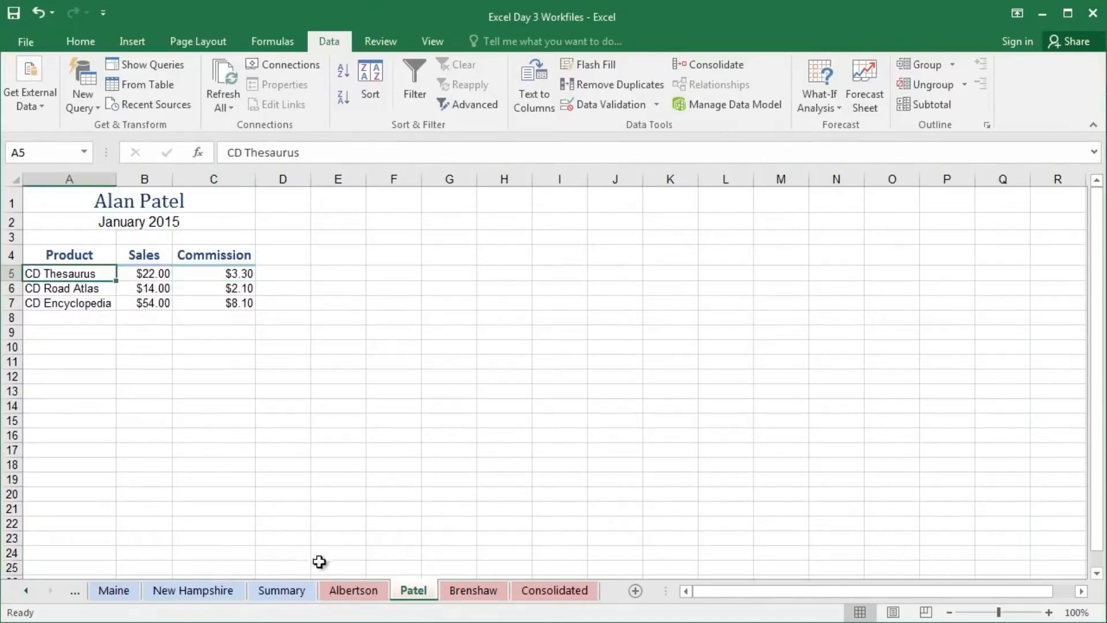
click(371, 595)
click(423, 594)
click(470, 591)
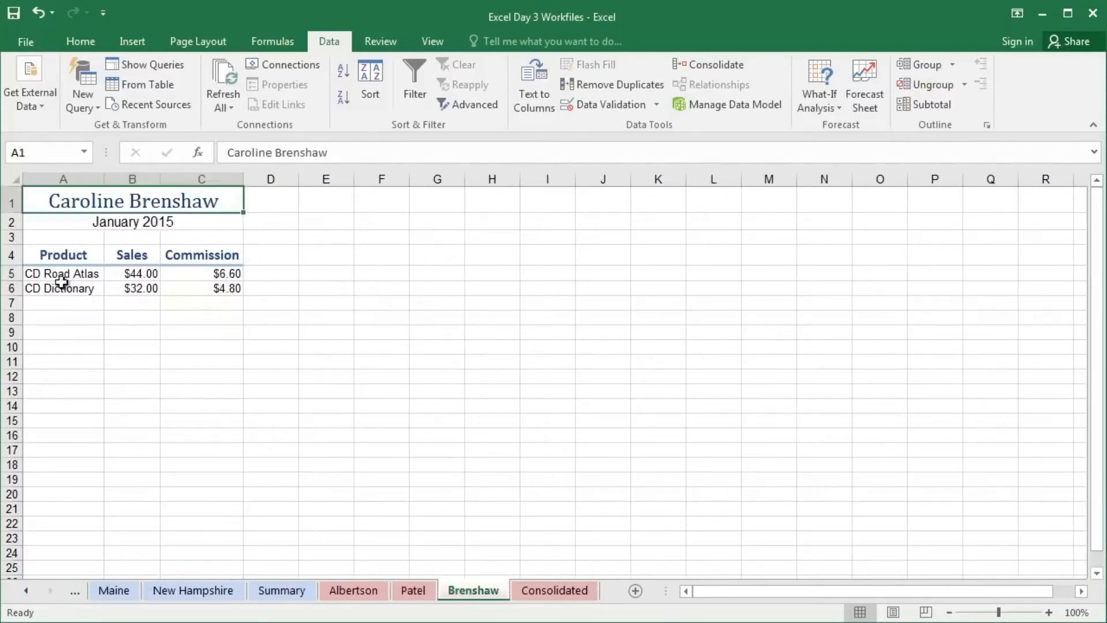
click(554, 590)
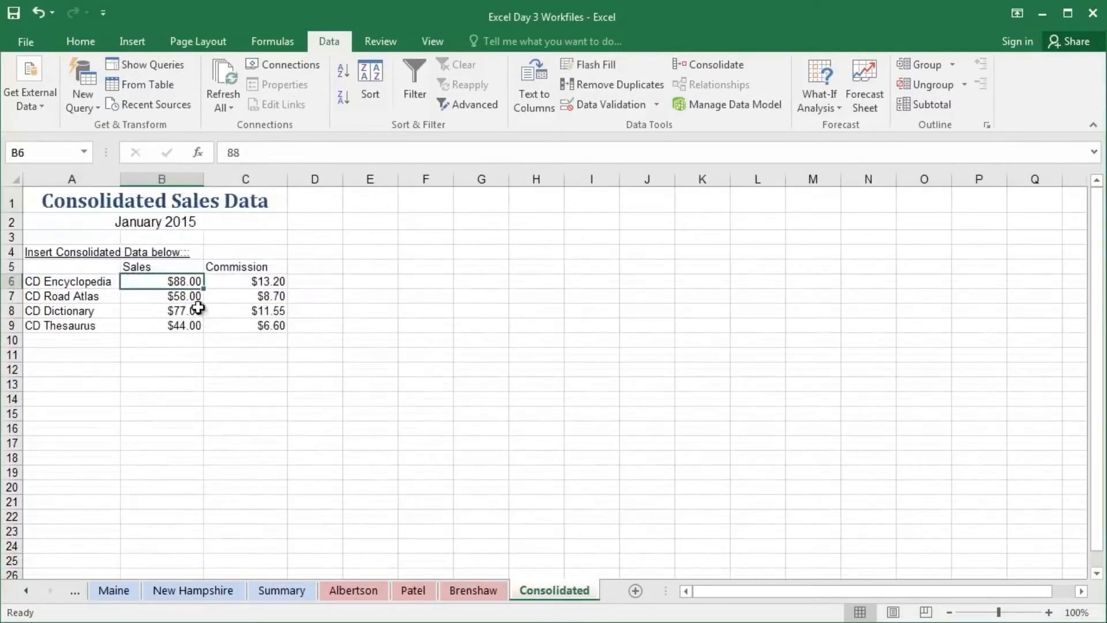
Step: Examine the consolidated labels and sales of CD Road Atlas, CD Dictionary and CD Thesaurus
click(63, 298)
click(145, 298)
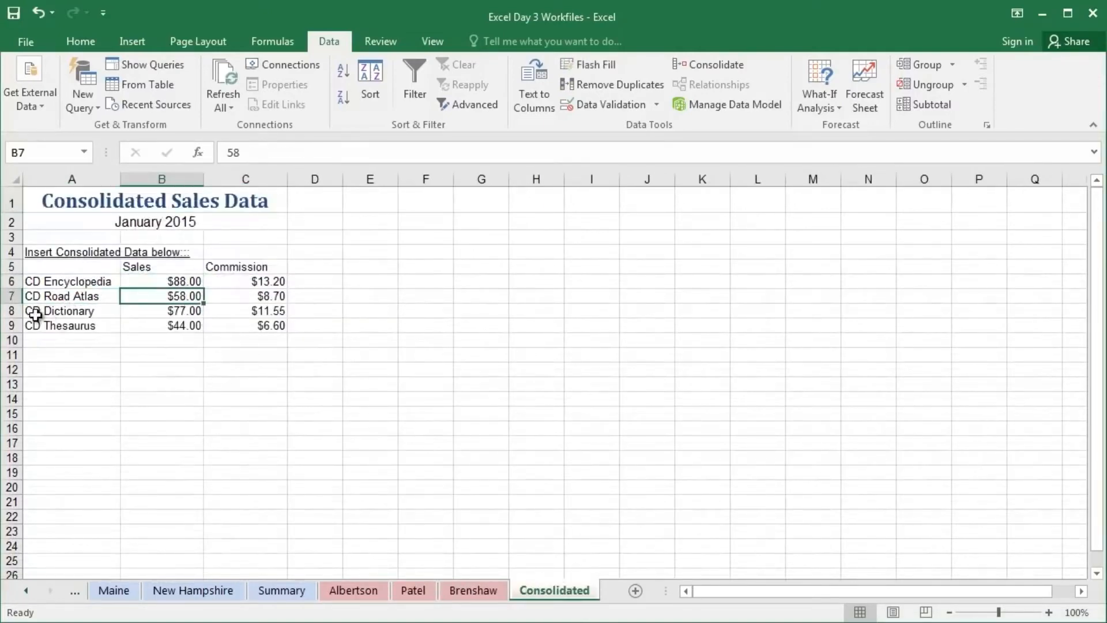
click(62, 312)
click(160, 313)
click(62, 326)
click(172, 326)
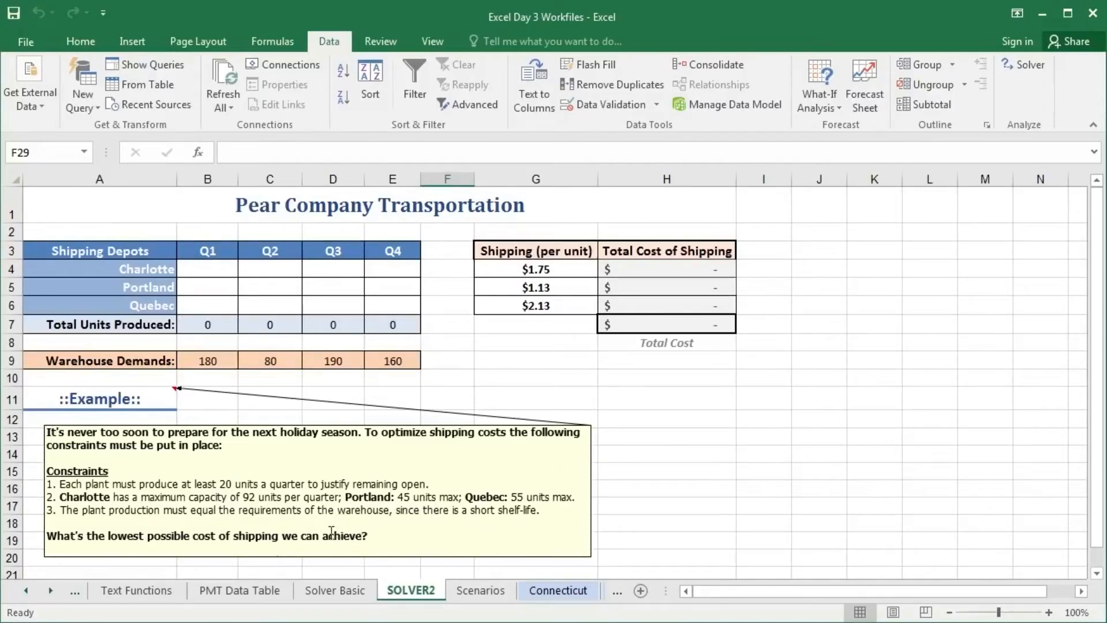
Step: Start a Solver model on the SOLVER2 sheet with the total shipping cost in H7 as the objective to minimize (Min)
click(1039, 63)
drag(654, 47, 701, 383)
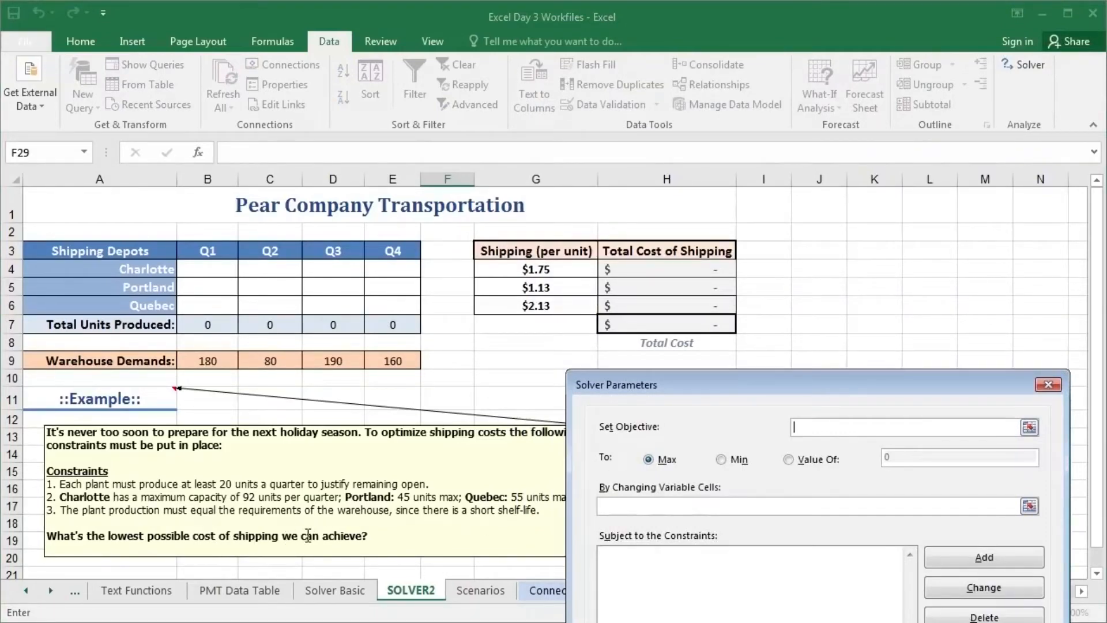
click(648, 326)
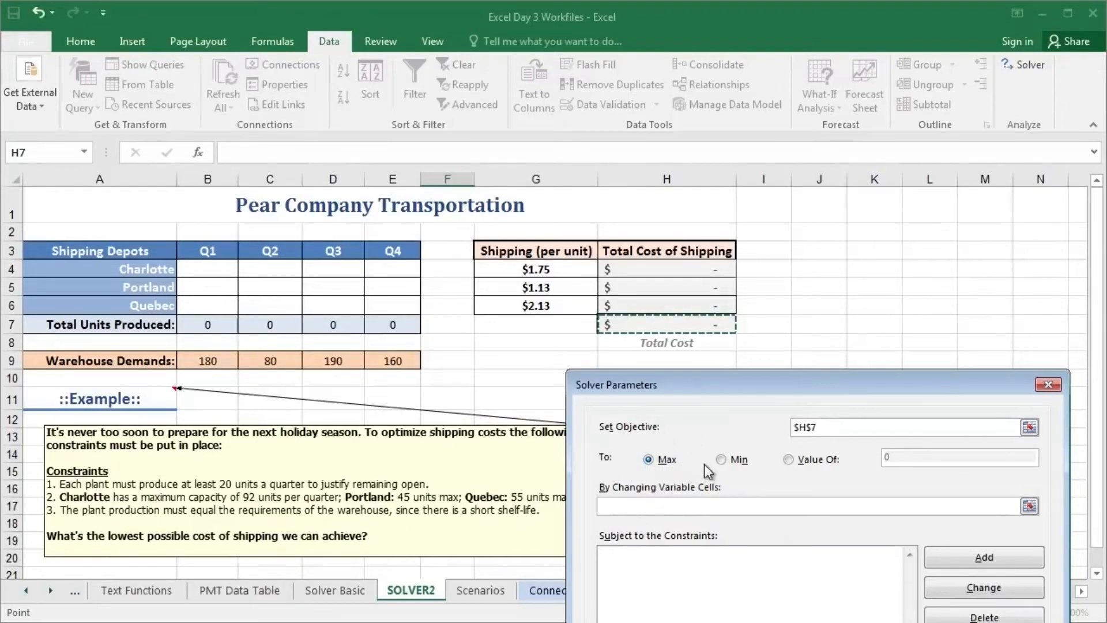
click(722, 459)
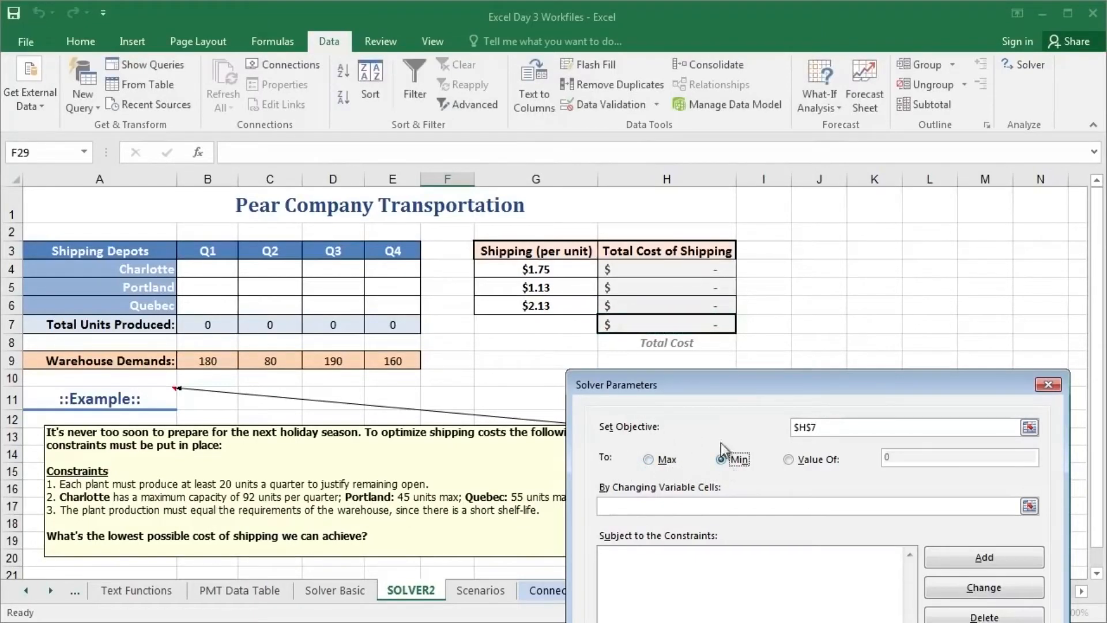
Step: Set the Solver's changing variable cells to B4:E6, the quarterly units of the three shipping depots
drag(710, 393, 692, 80)
click(624, 195)
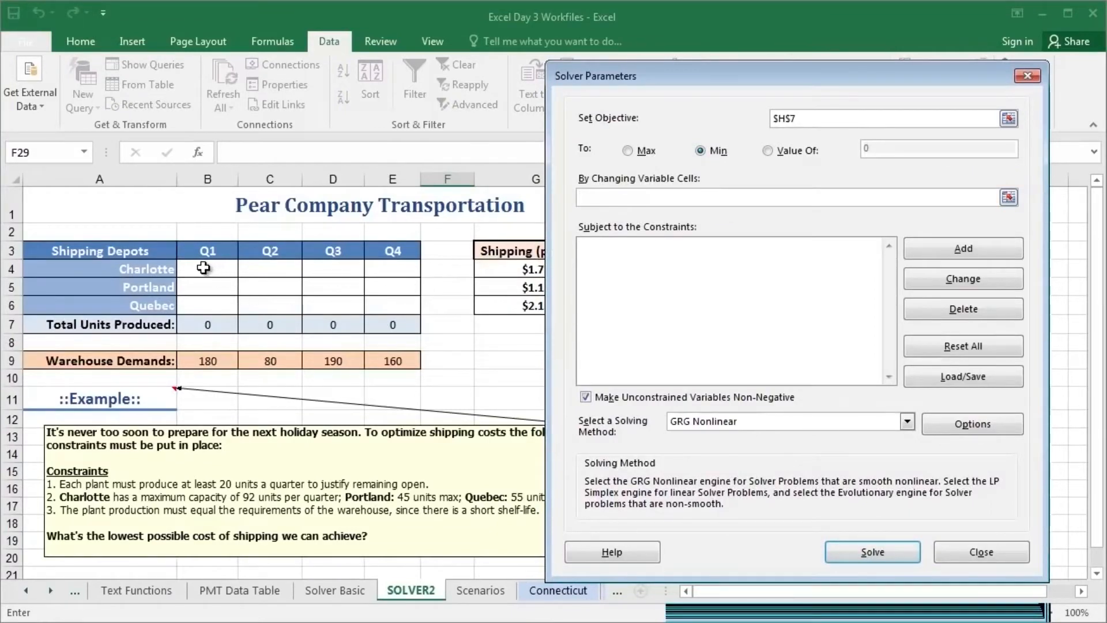
drag(203, 268, 376, 307)
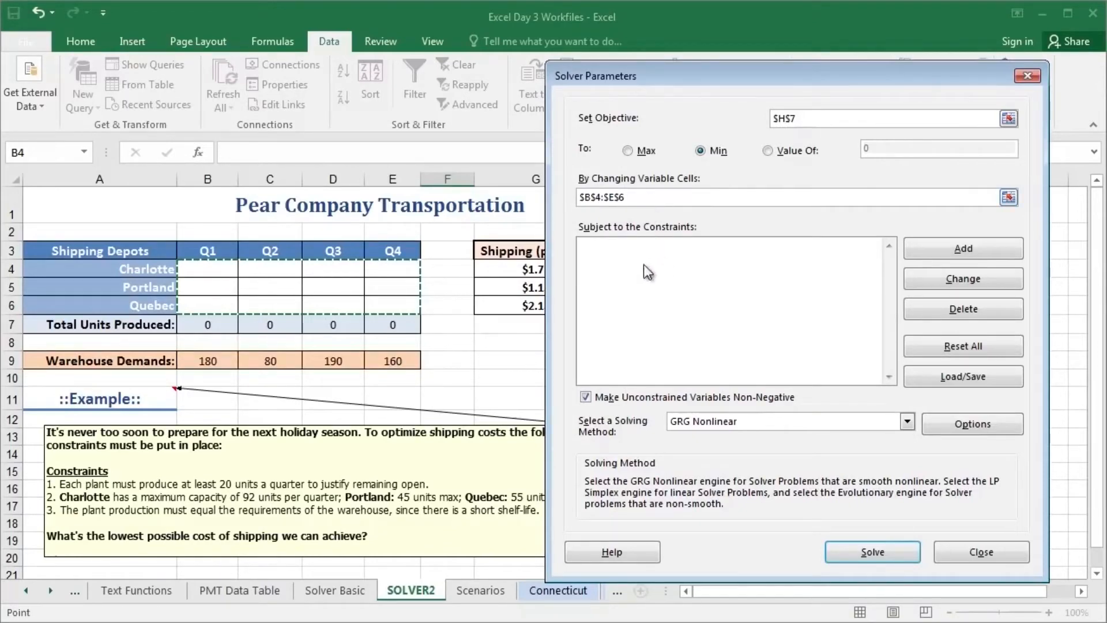
Step: Add a Solver constraint requiring all depot units in B4:E6 to be >= 20
click(660, 258)
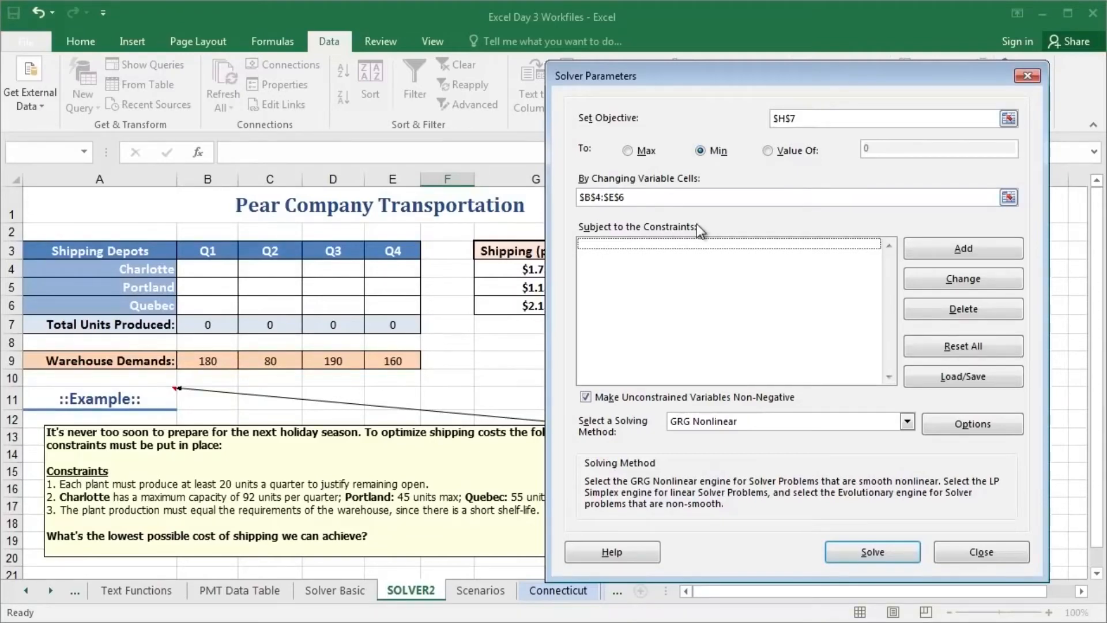
click(927, 247)
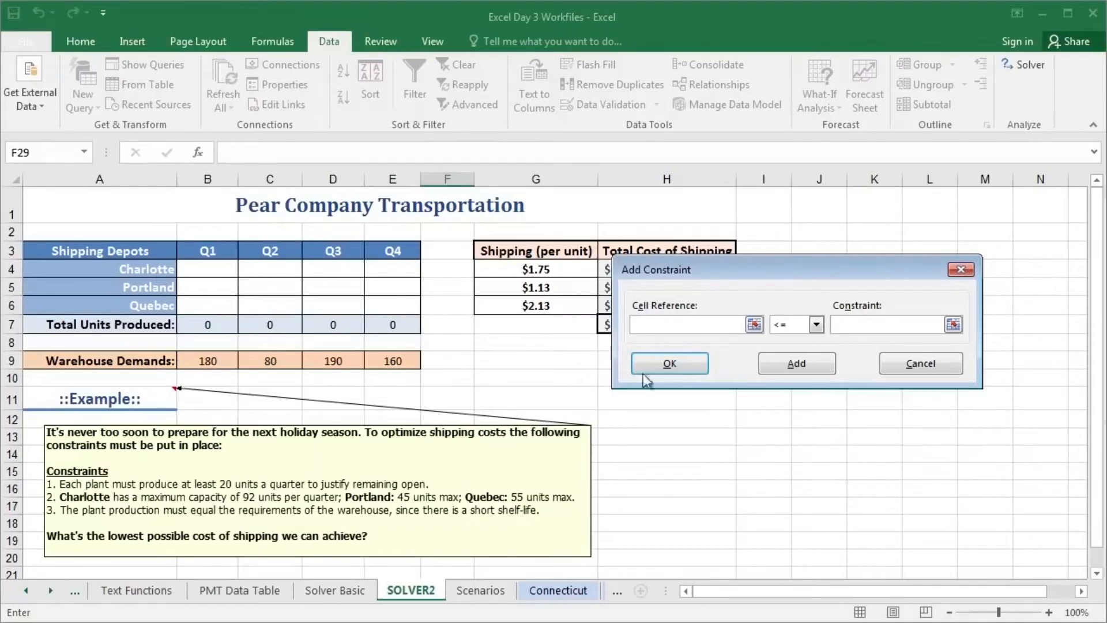
click(815, 325)
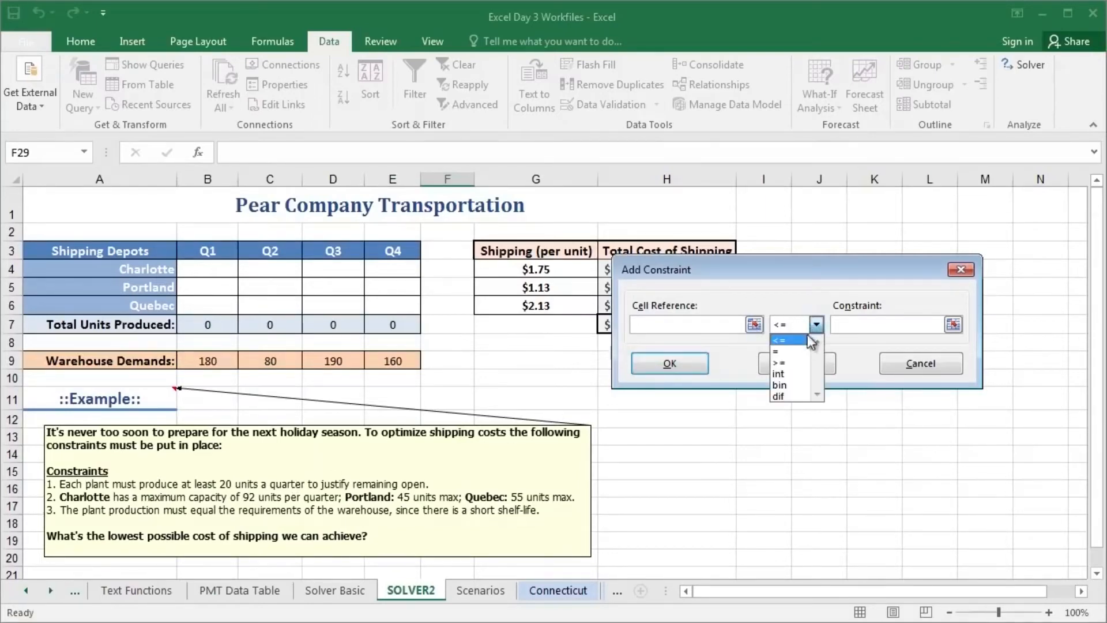
click(801, 363)
click(850, 324)
text(20)
click(708, 371)
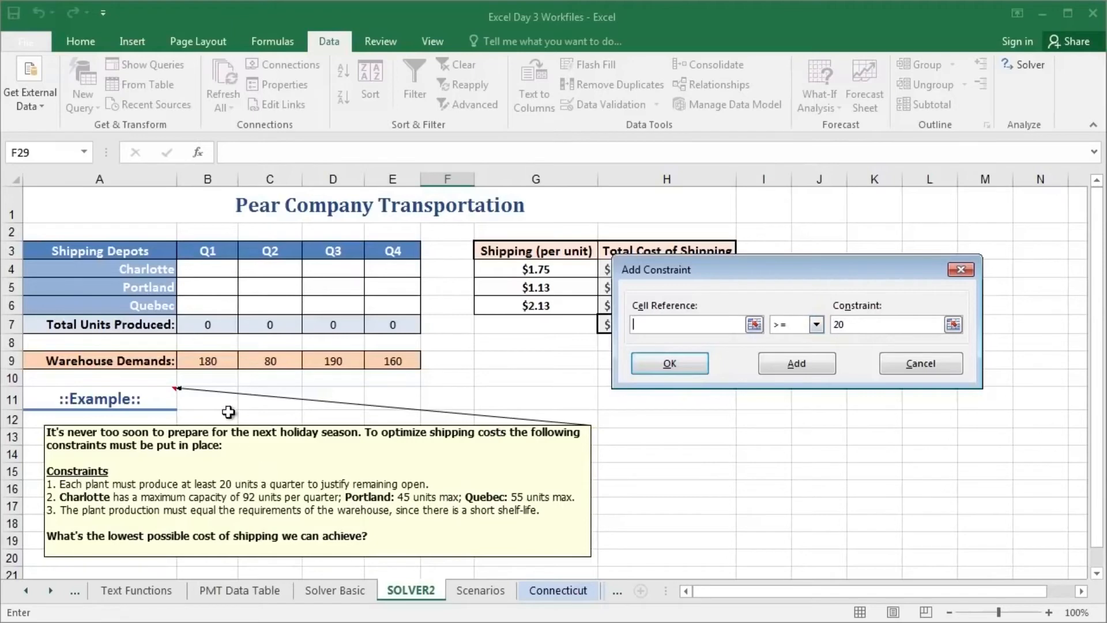
drag(202, 270, 381, 302)
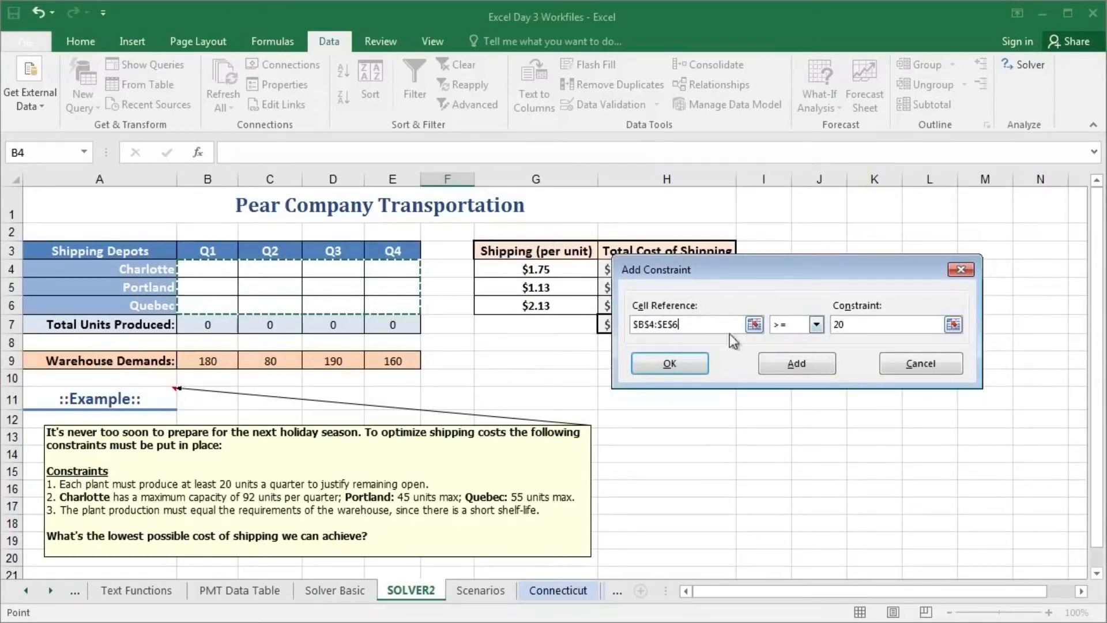
click(814, 364)
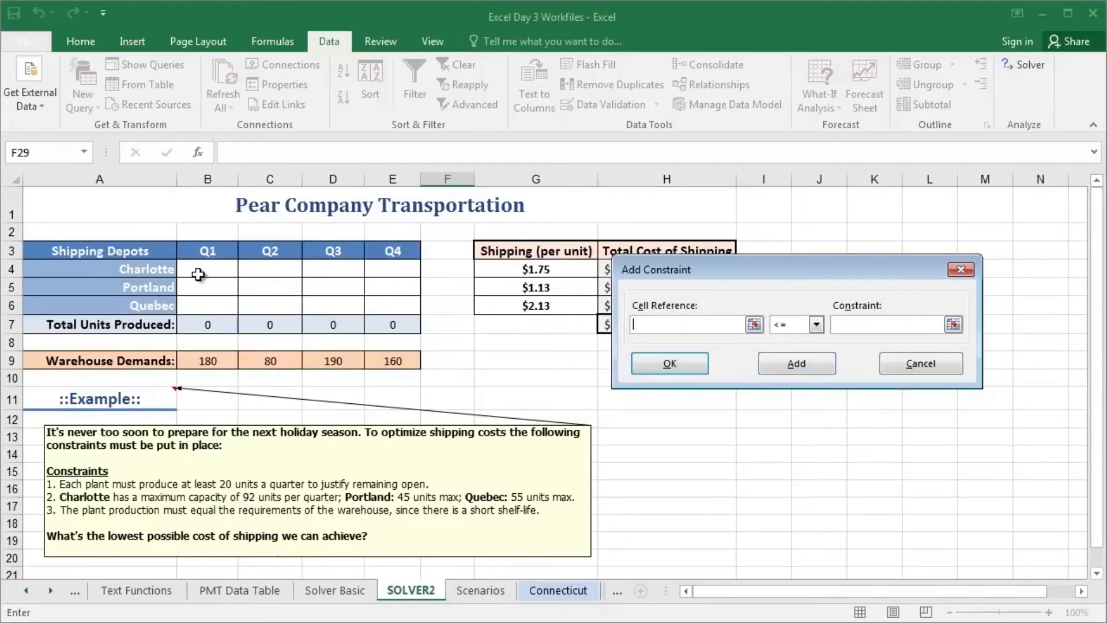
Step: Add a constraint limiting Charlotte's quarterly units in B4:E4 to <= 92
drag(198, 271, 381, 272)
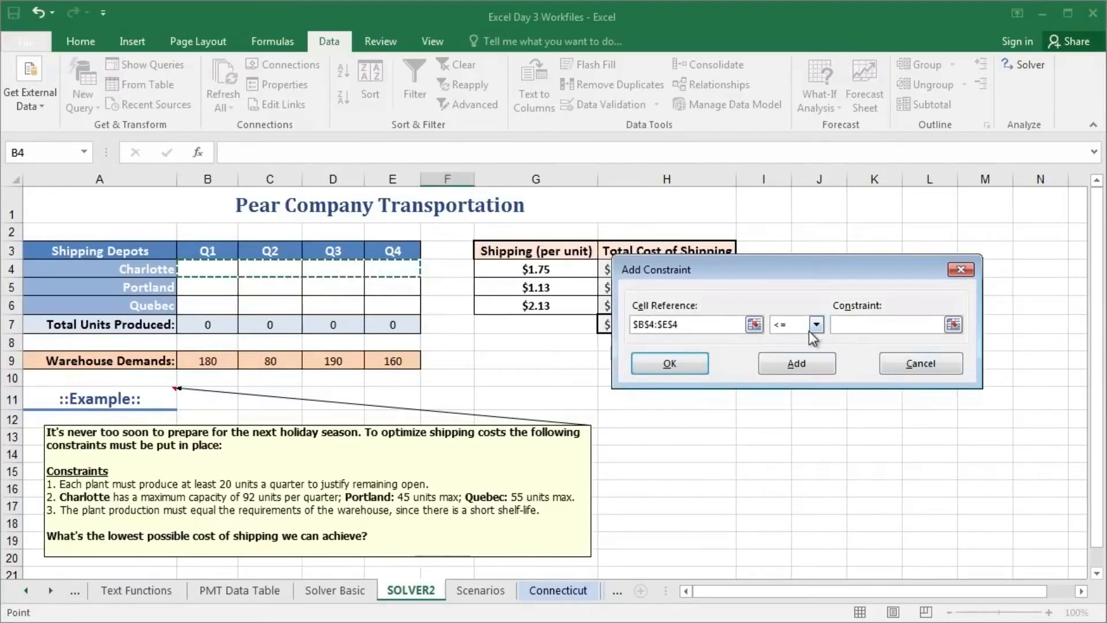
click(858, 324)
text(92)
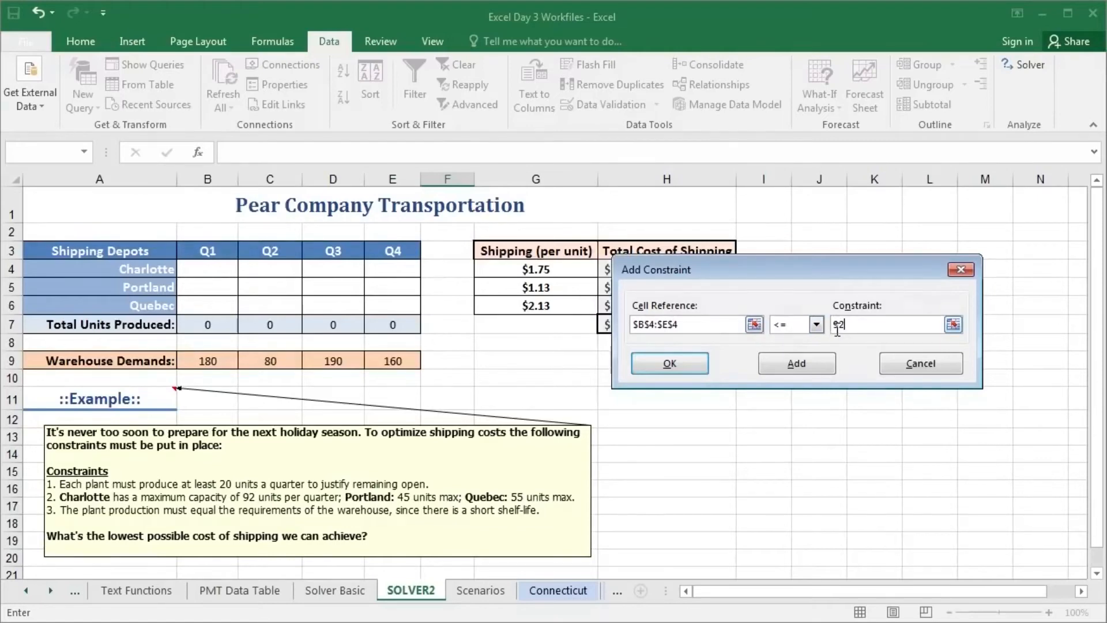
click(807, 362)
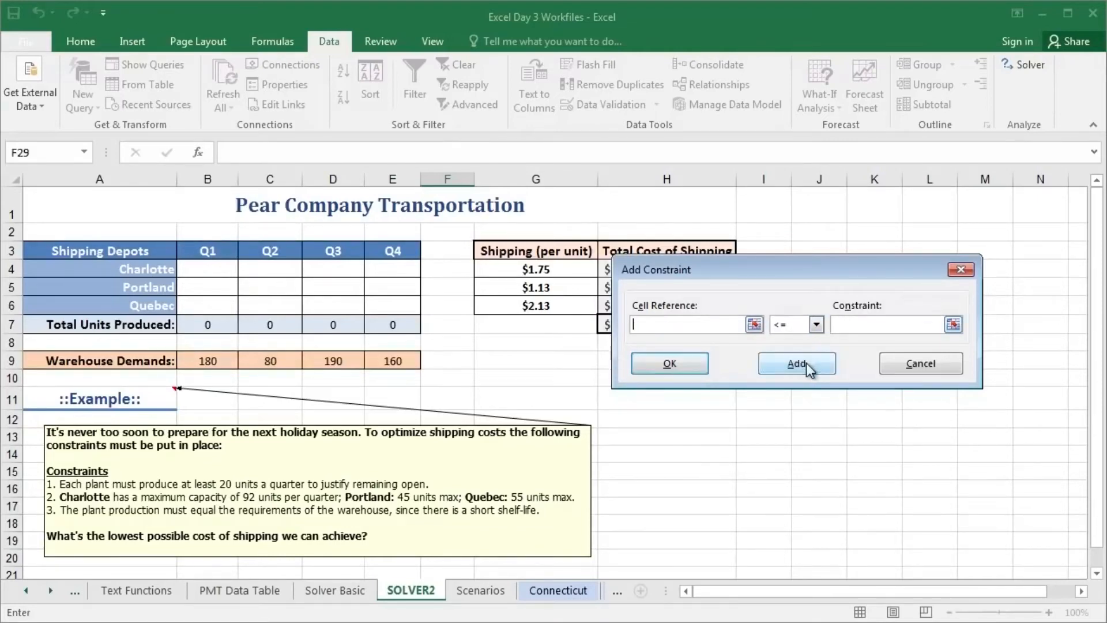
Step: Add a constraint limiting Portland's quarterly units in B5:E5 to <= 45
drag(234, 295, 398, 292)
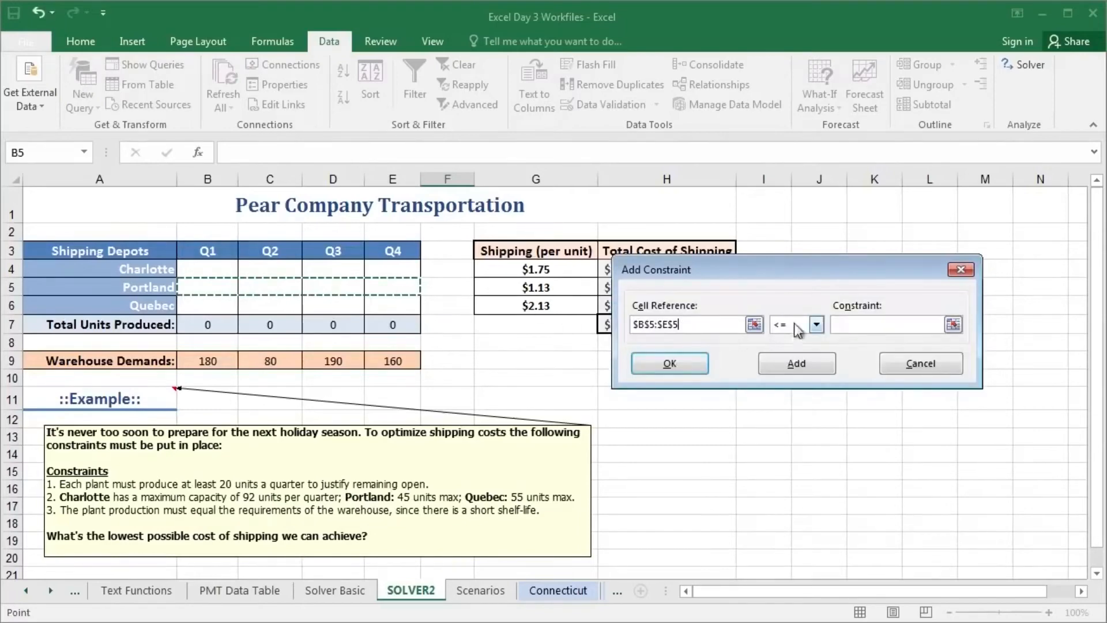
click(869, 325)
text(45)
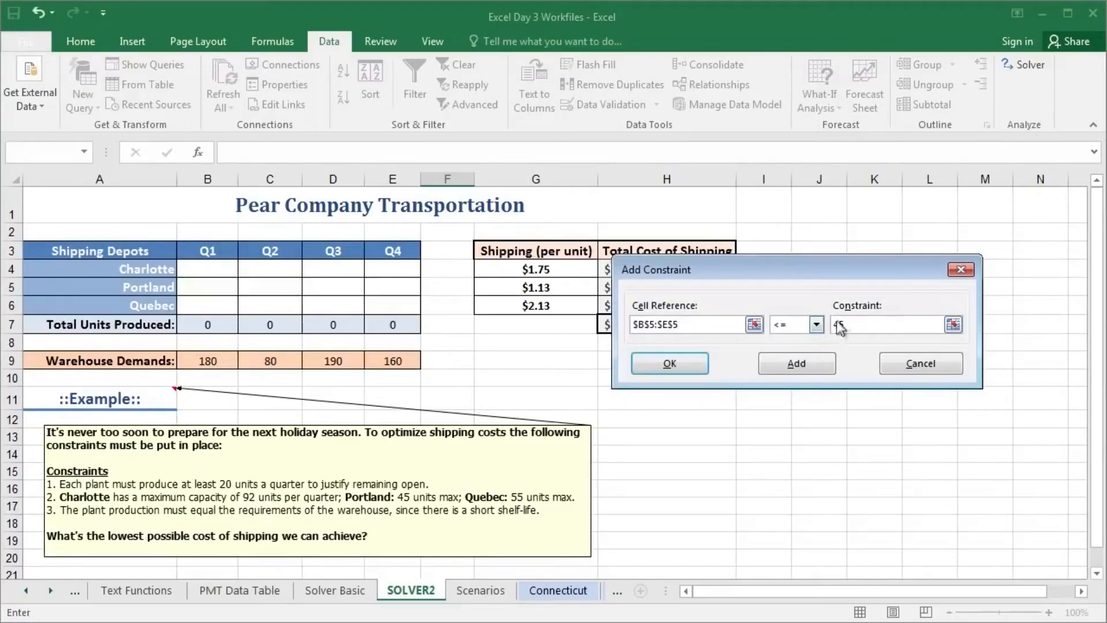
click(826, 362)
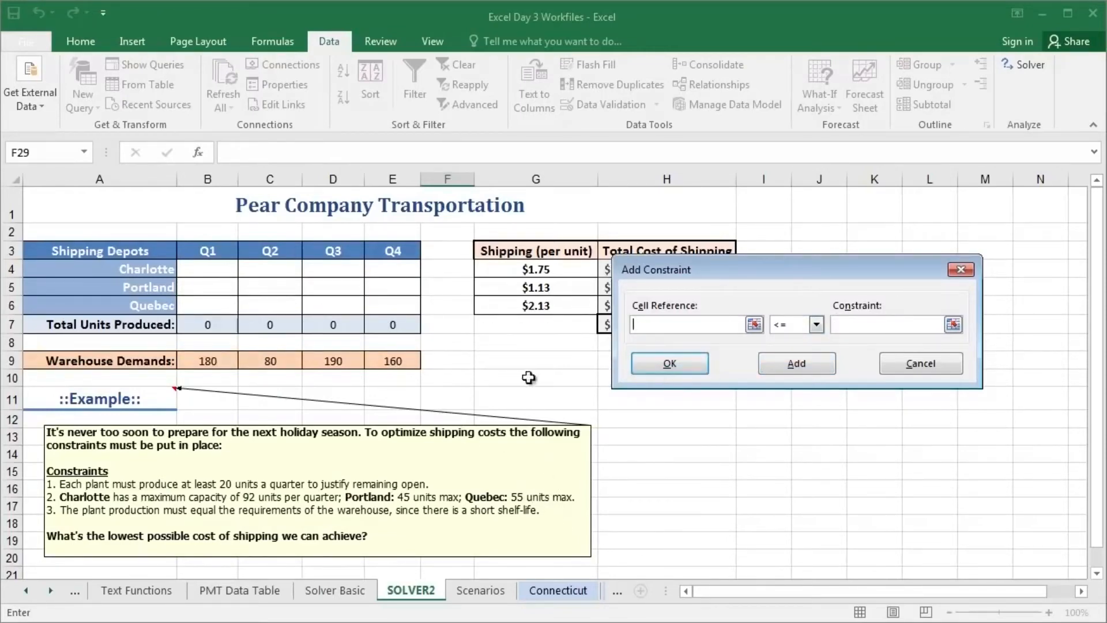
Step: Add a constraint limiting Quebec's quarterly units in B6:E6 to <= 55
drag(190, 305, 381, 299)
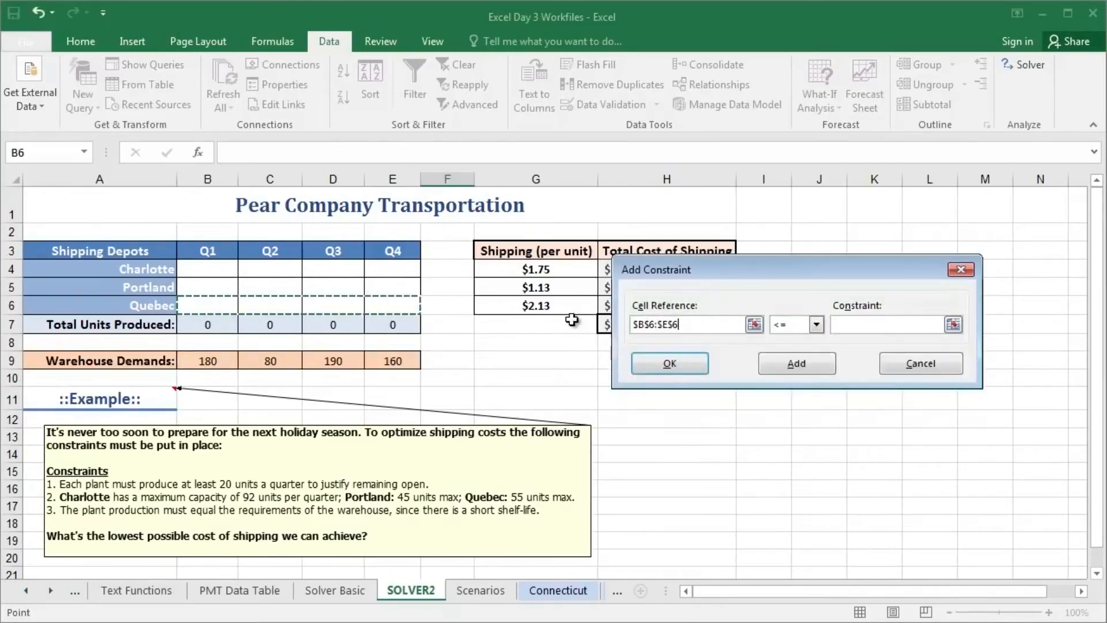
click(855, 323)
text(55)
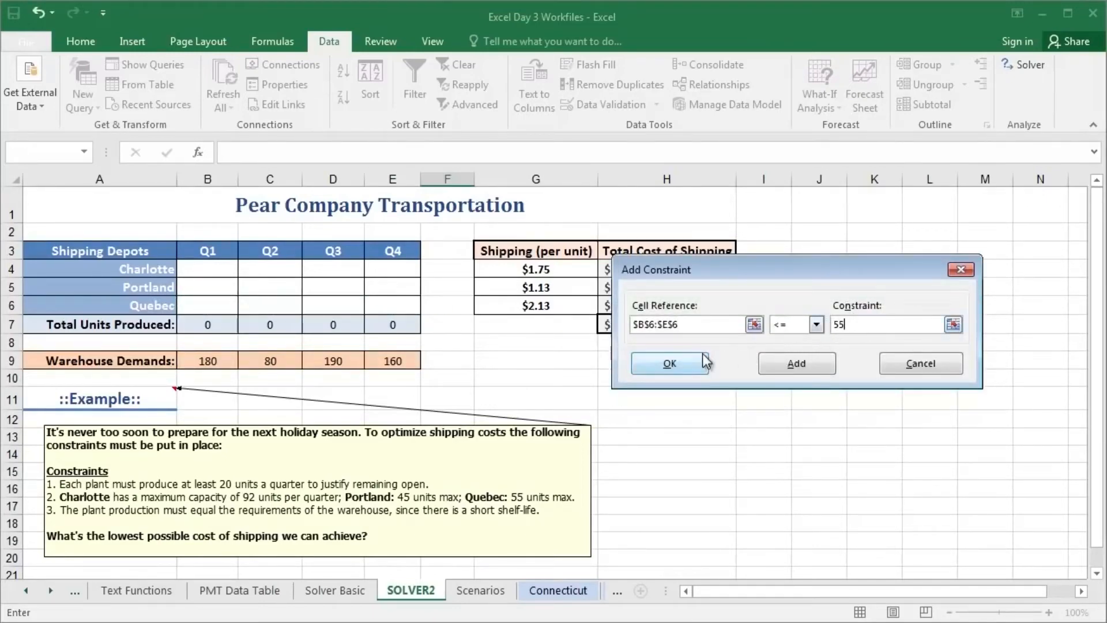
click(779, 365)
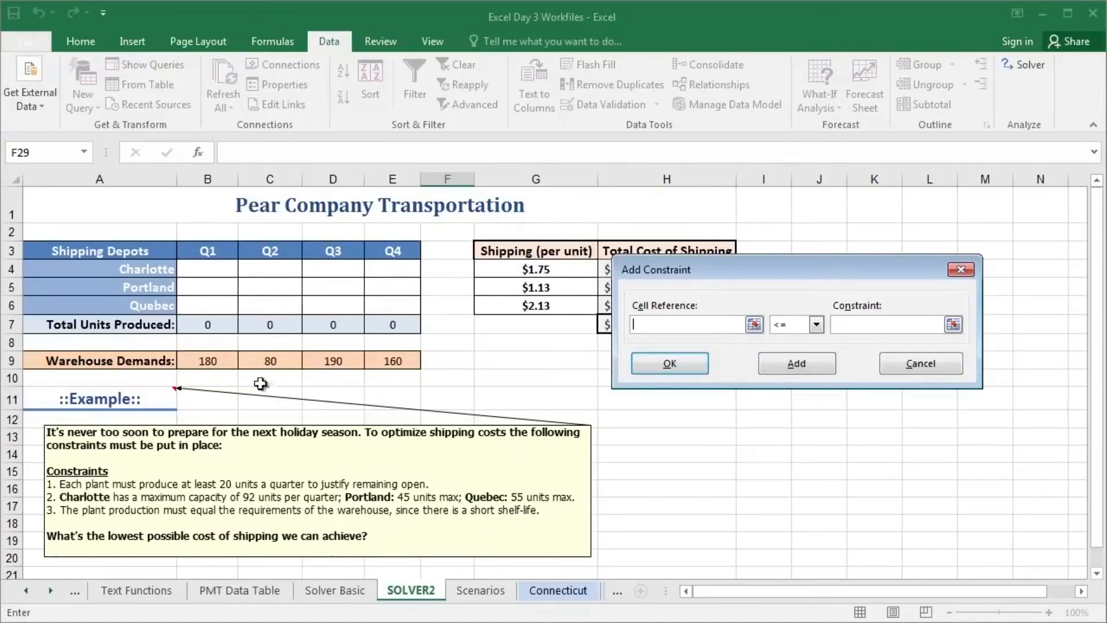
Step: Add a final constraint making the total units produced in B7:E7 equal the warehouse demands in B9:E9, and return to the Solver parameters
drag(207, 324, 378, 324)
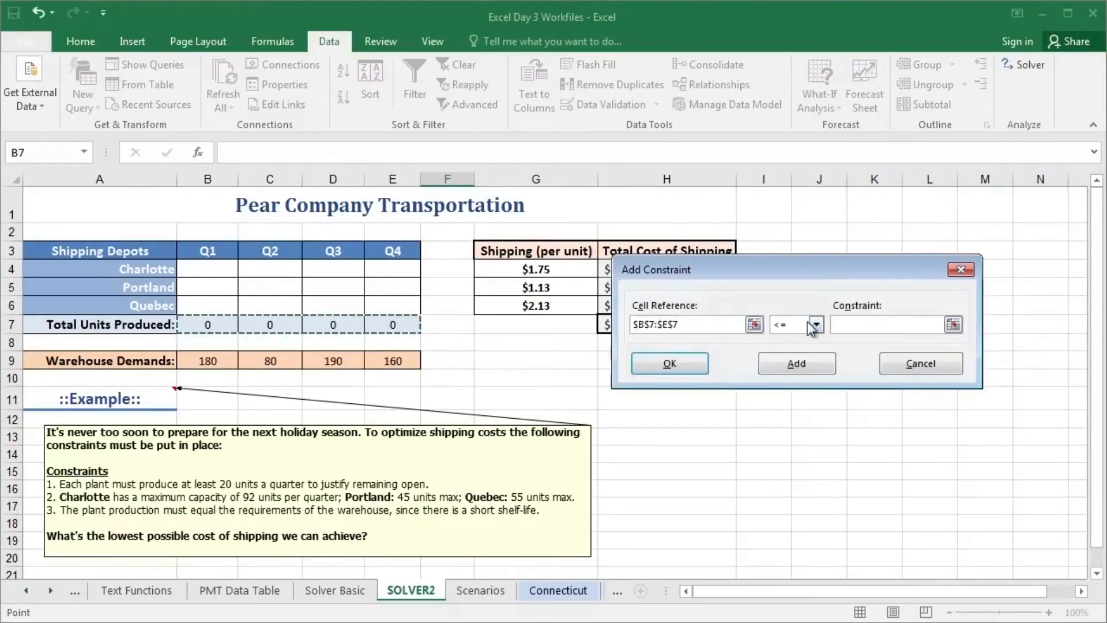
click(817, 325)
click(794, 351)
drag(208, 357, 404, 353)
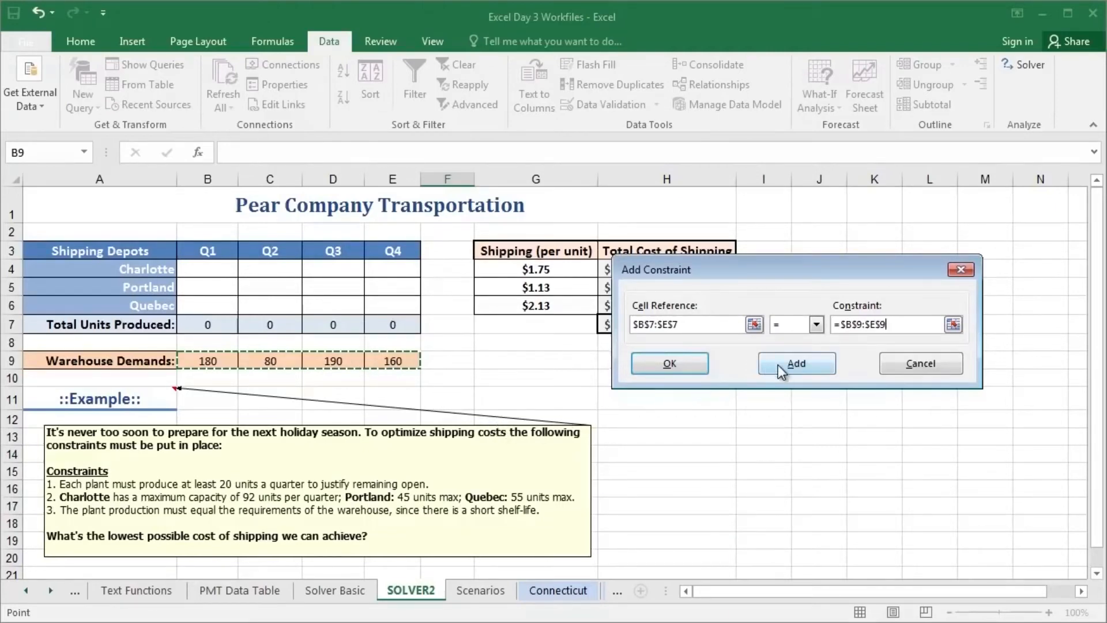
click(684, 364)
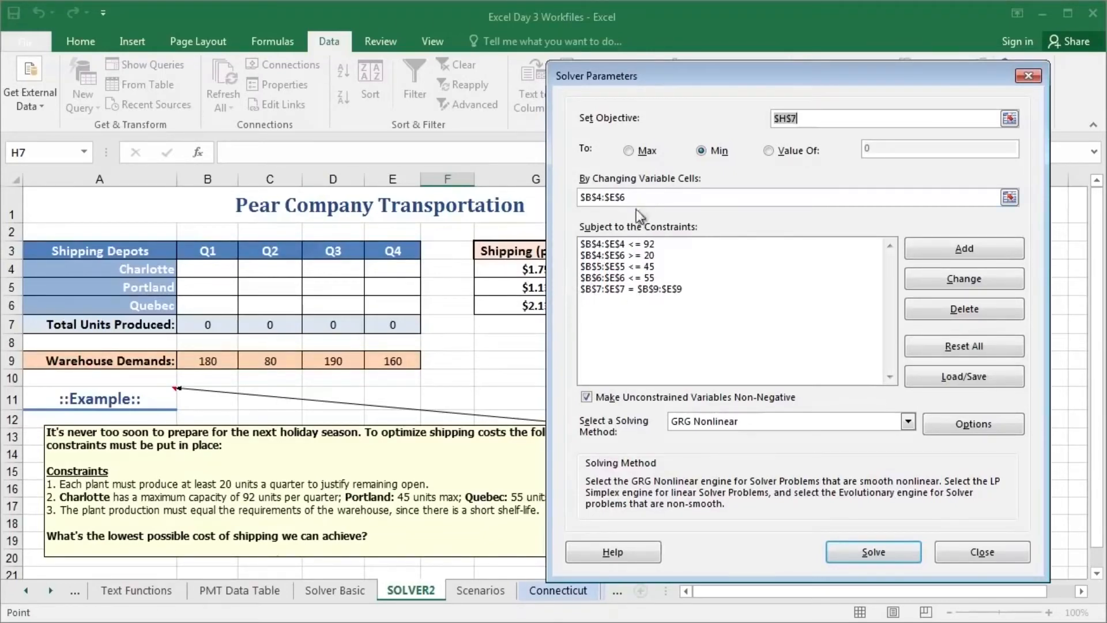
Step: Re-enter the end of the changing variable cells reference so the range reads $B$4:$E$6
drag(730, 69, 902, 65)
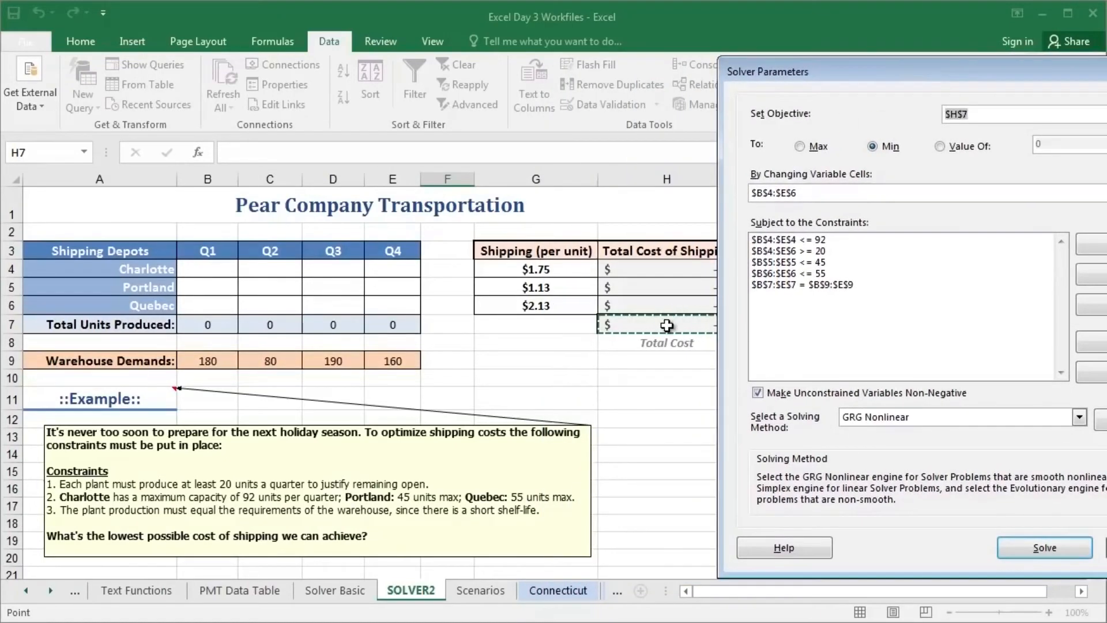
drag(794, 78, 638, 111)
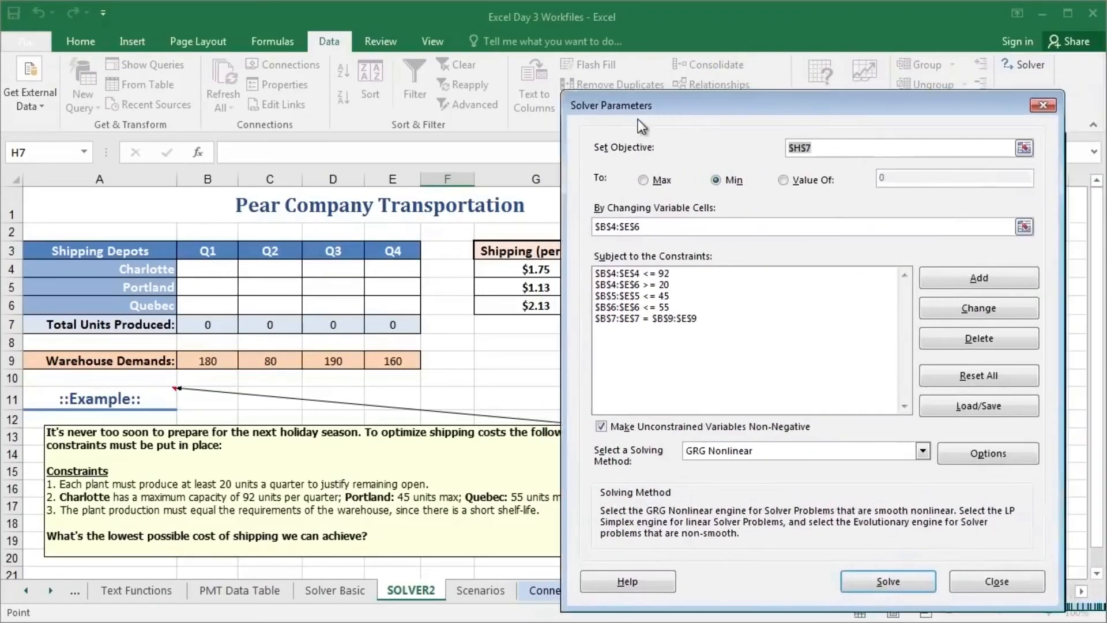
click(635, 229)
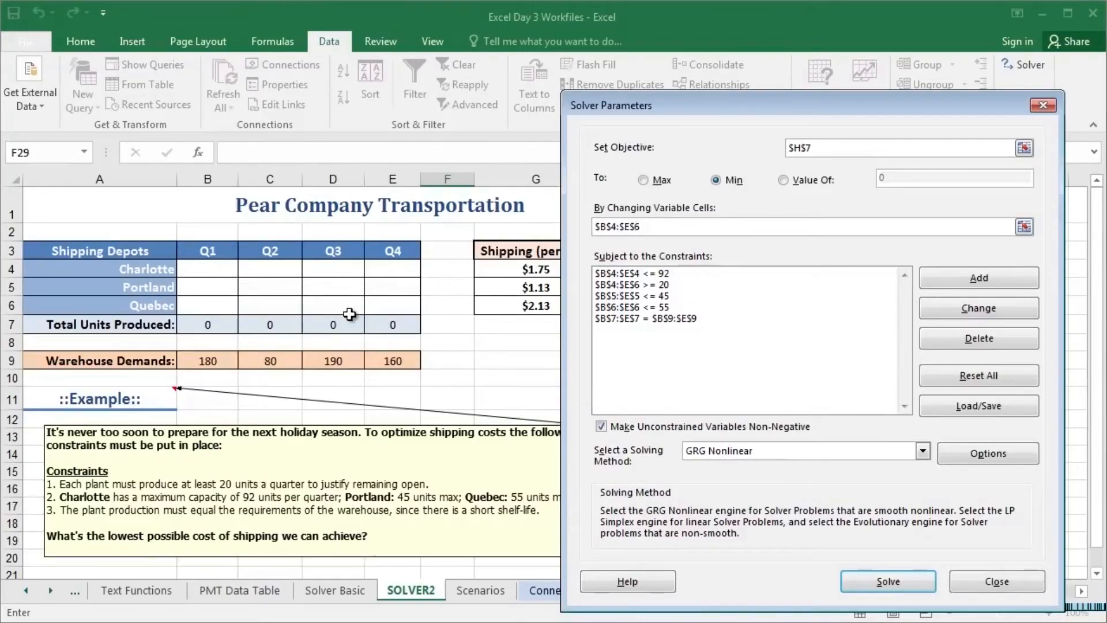
key(BackSpace)
text(6)
key(BackSpace)
text(5)
key(BackSpace)
text(6)
key(BackSpace)
text(6)
key(BackSpace)
text(6)
Step: Solve for the minimum total shipping cost and uncover the sheet to view the solved quarterly units and costs
drag(646, 93, 754, 96)
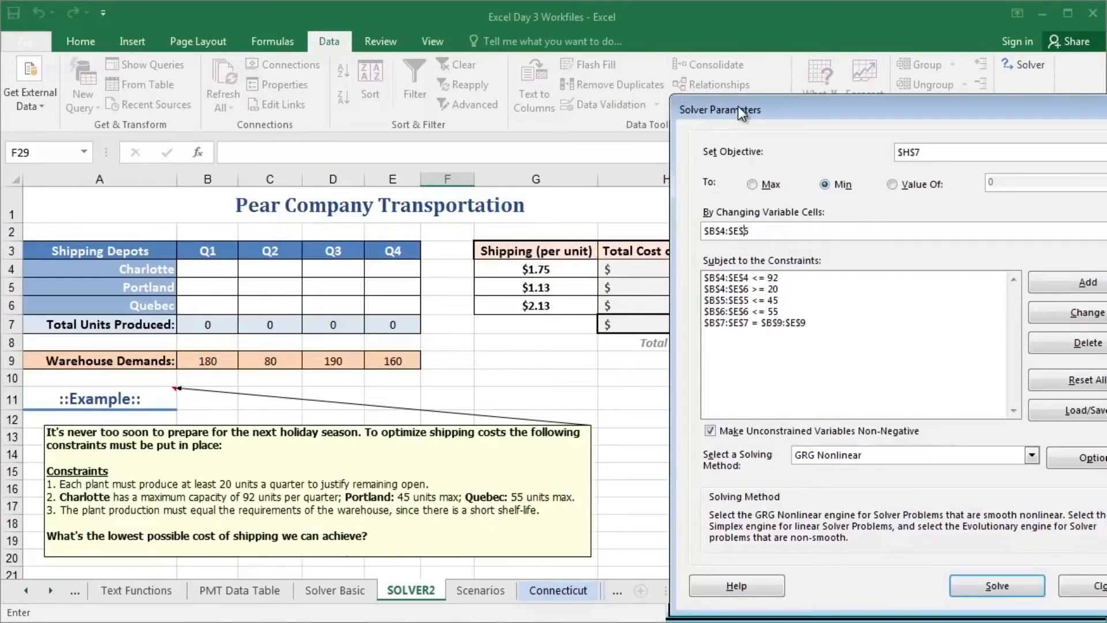
drag(738, 106, 535, 77)
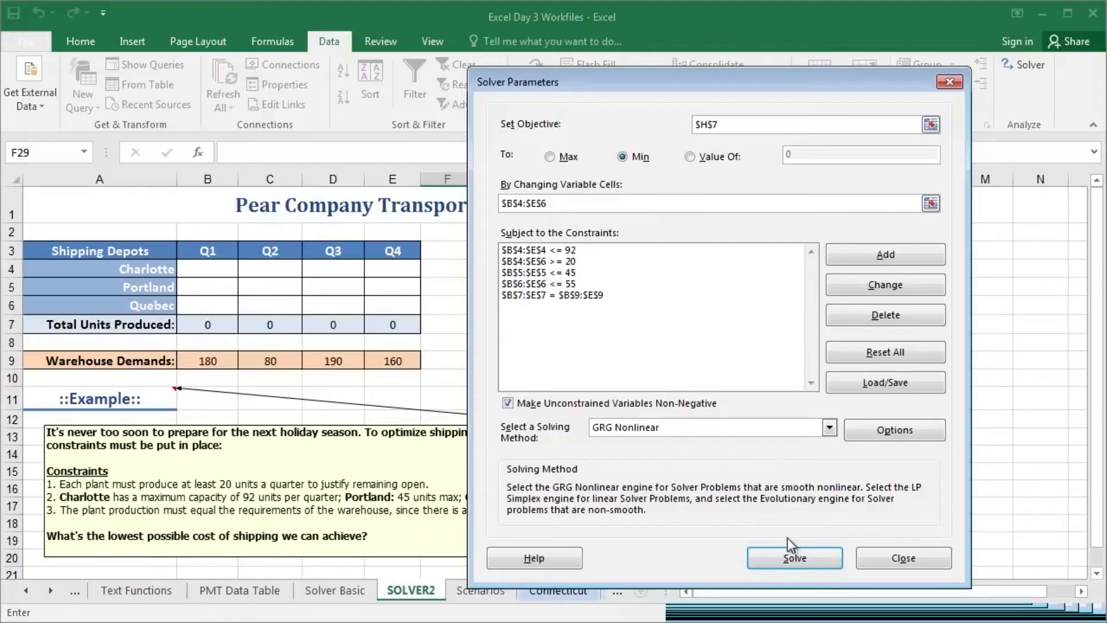
click(821, 558)
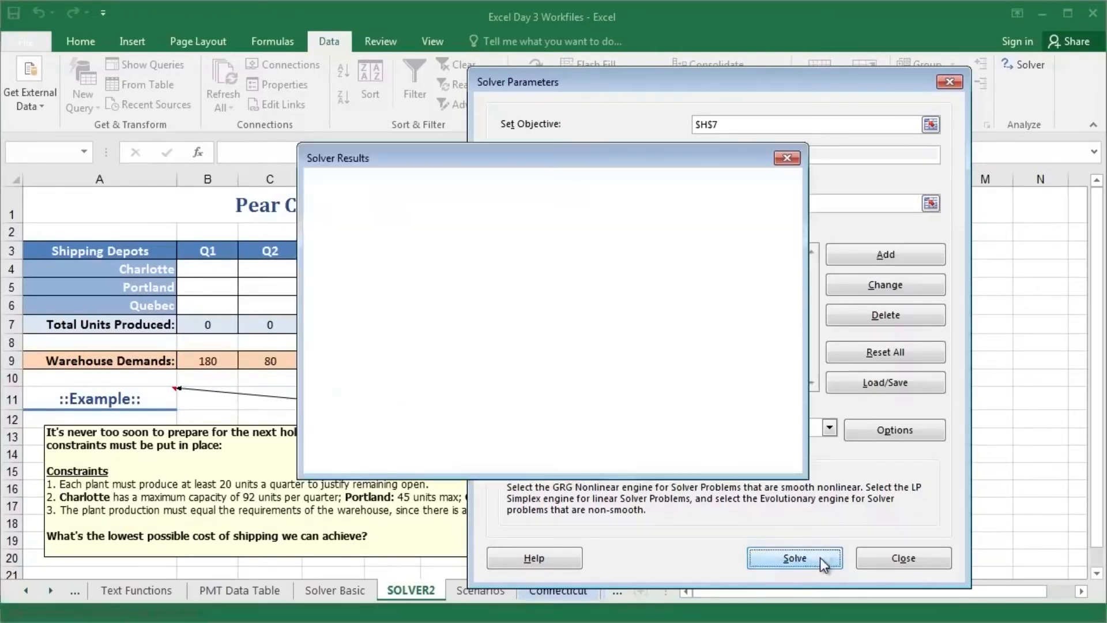
drag(520, 165, 762, 375)
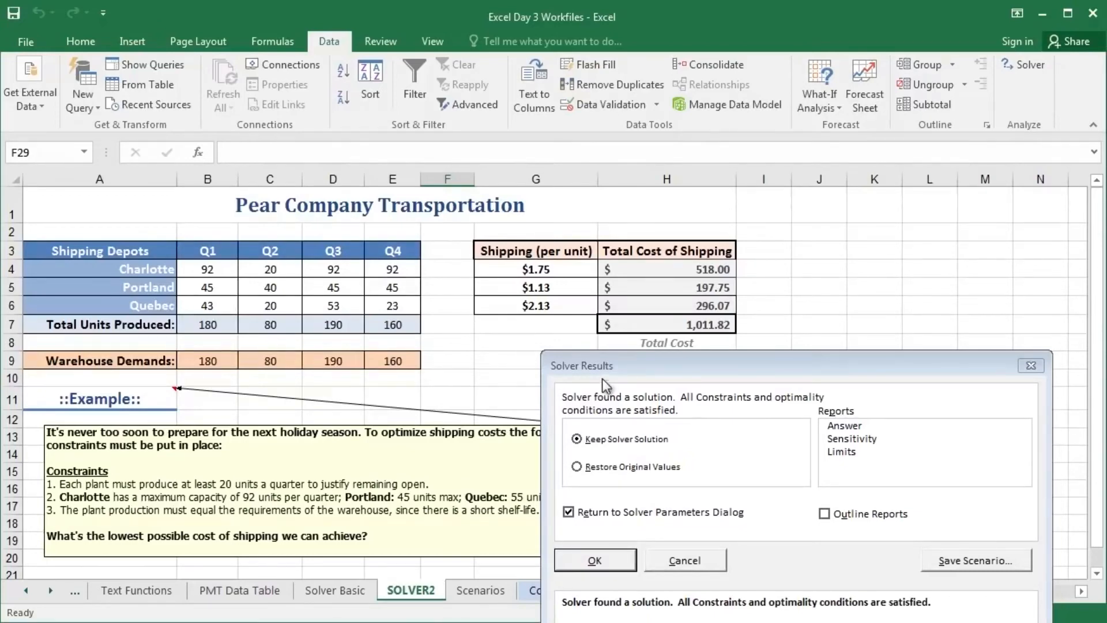
drag(627, 370, 583, 203)
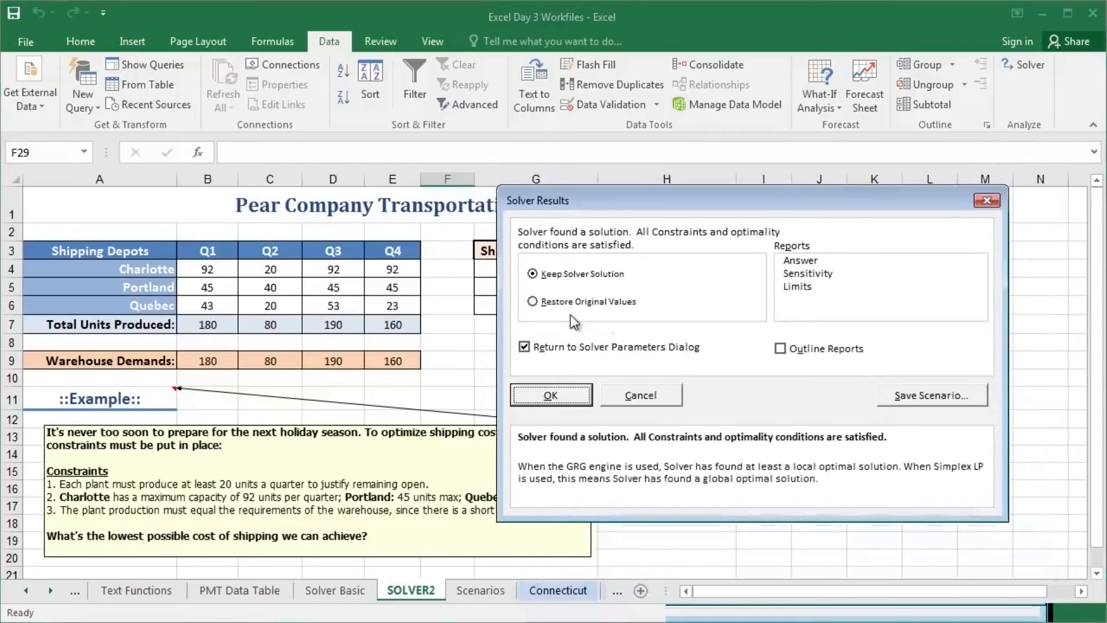
Step: Discard the Solver solution by restoring the original values, without returning to the Solver parameters
click(533, 302)
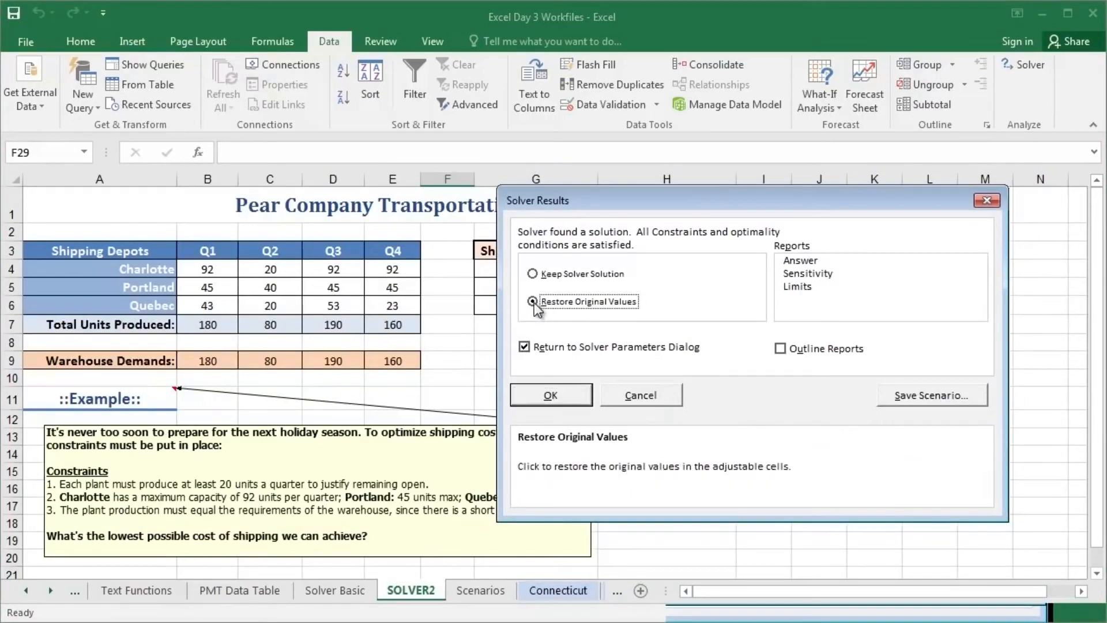
click(524, 348)
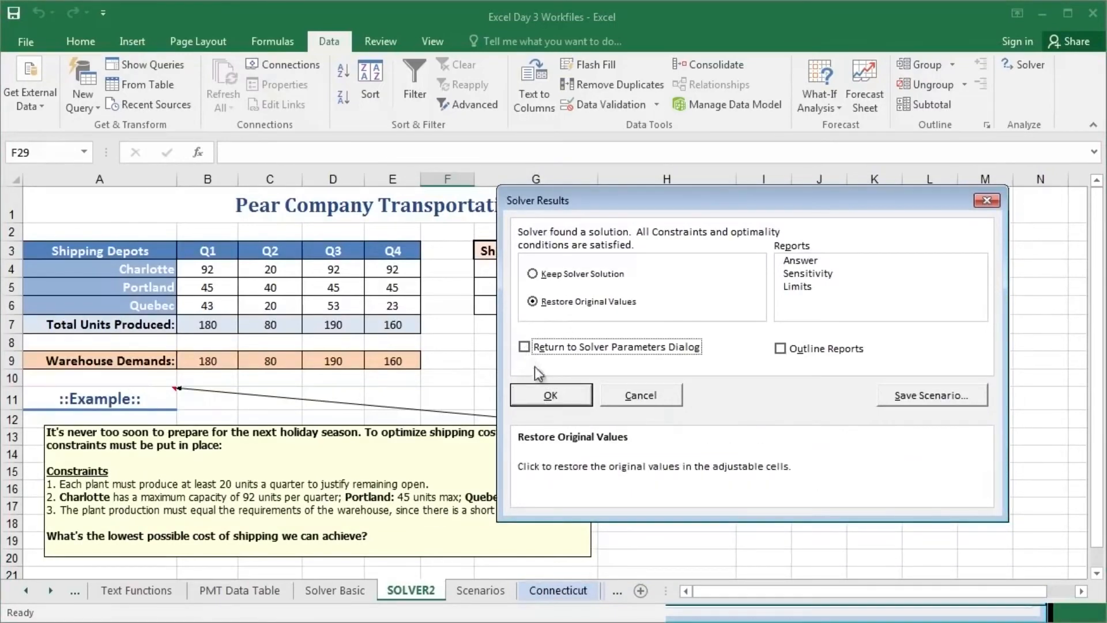
click(556, 395)
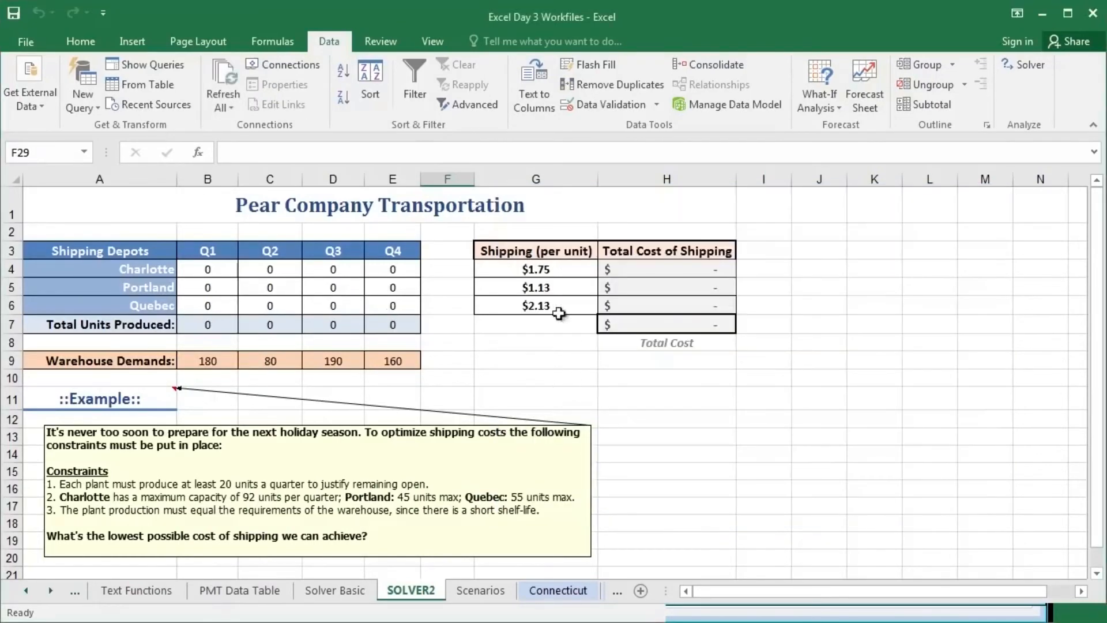
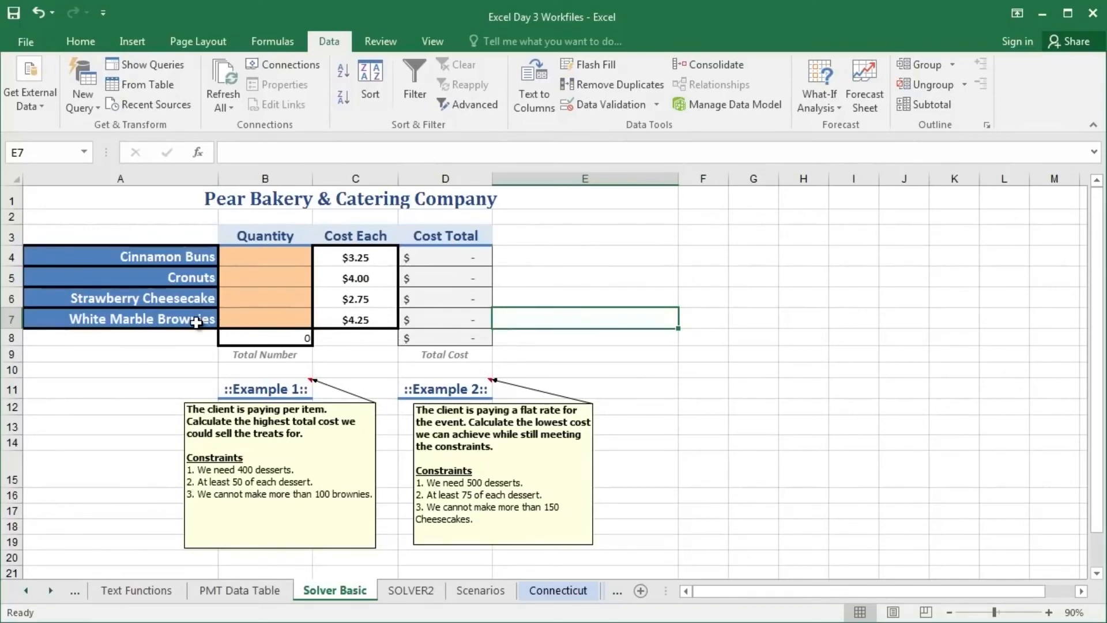
Step: Enable the Solver Add-in through the Excel Add-ins options
click(259, 320)
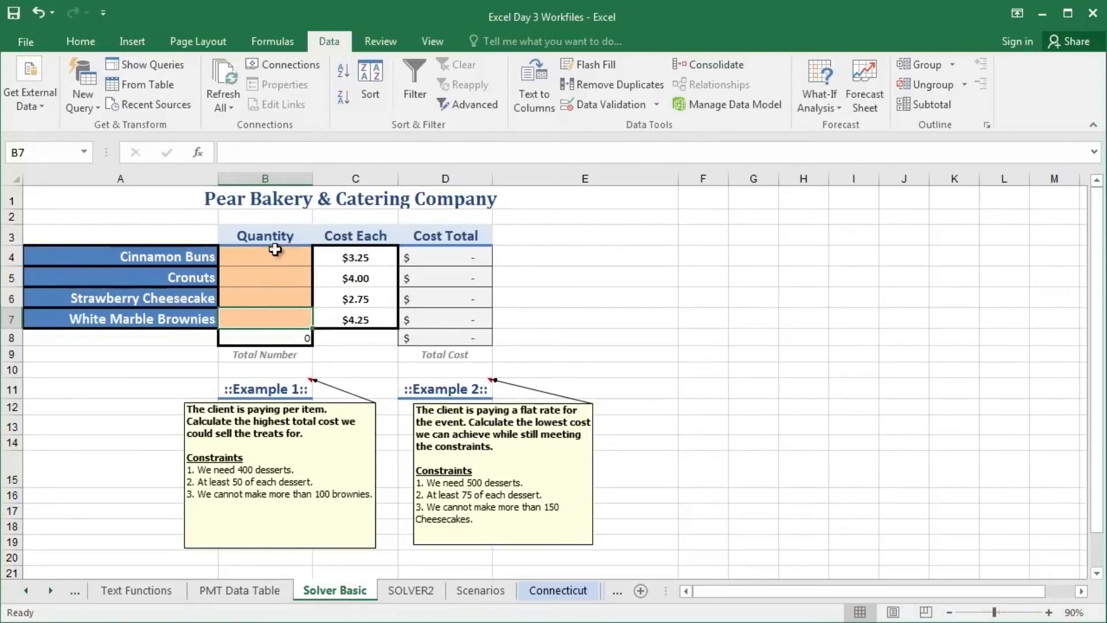
click(28, 39)
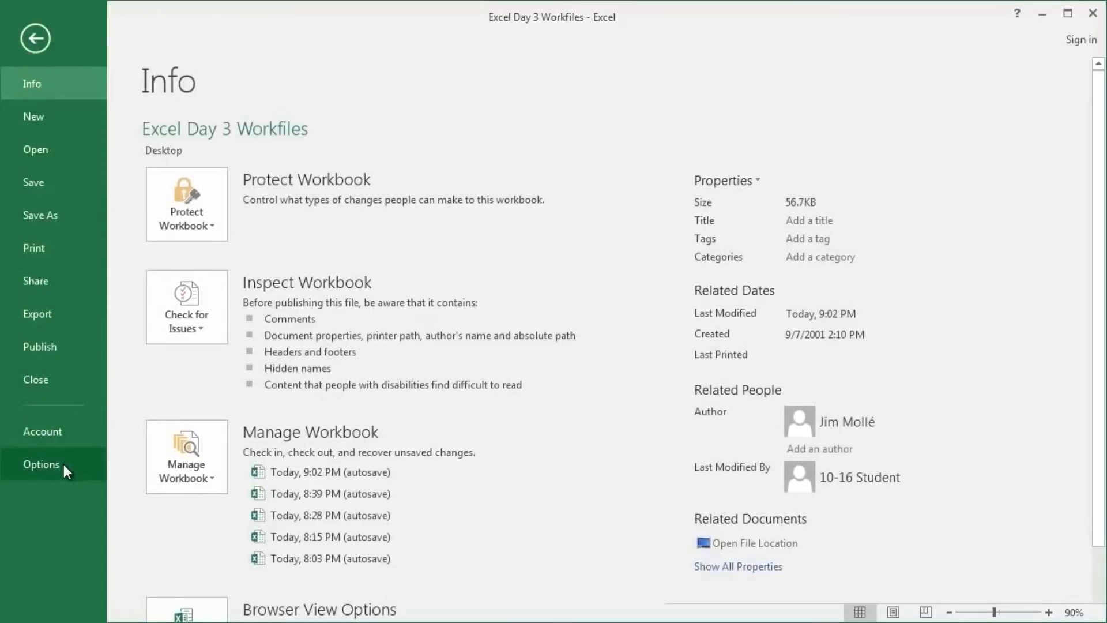
click(42, 464)
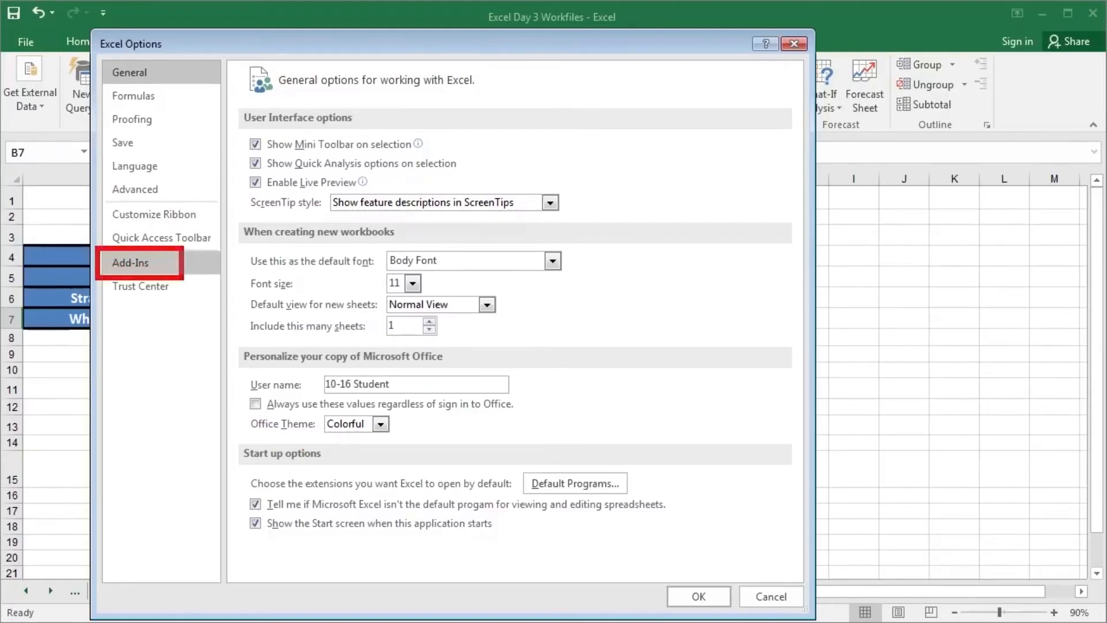
click(141, 267)
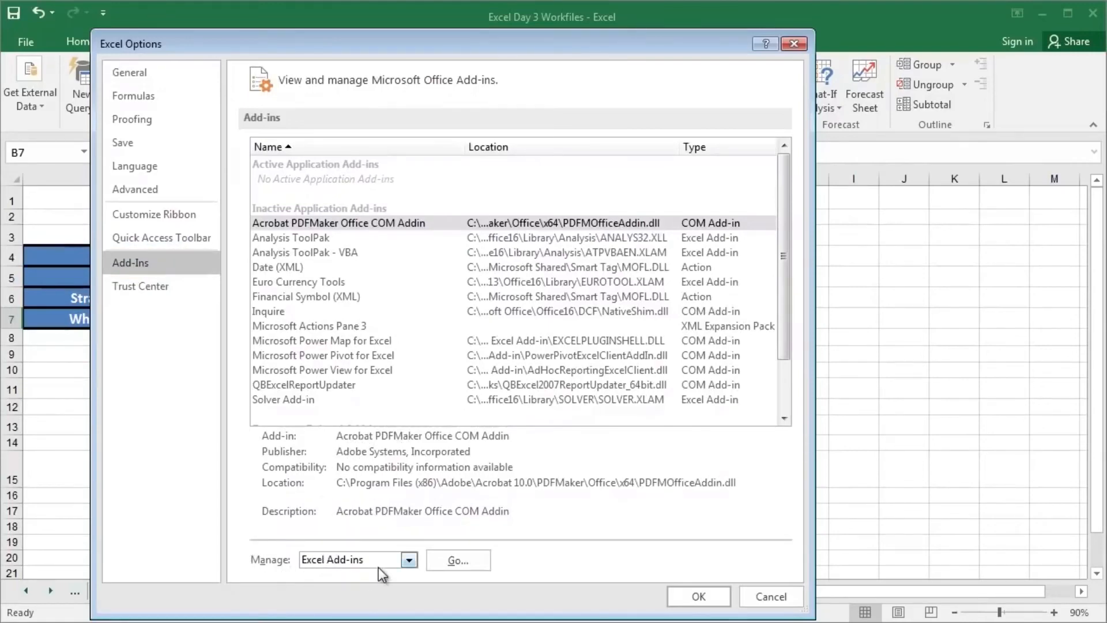
click(486, 561)
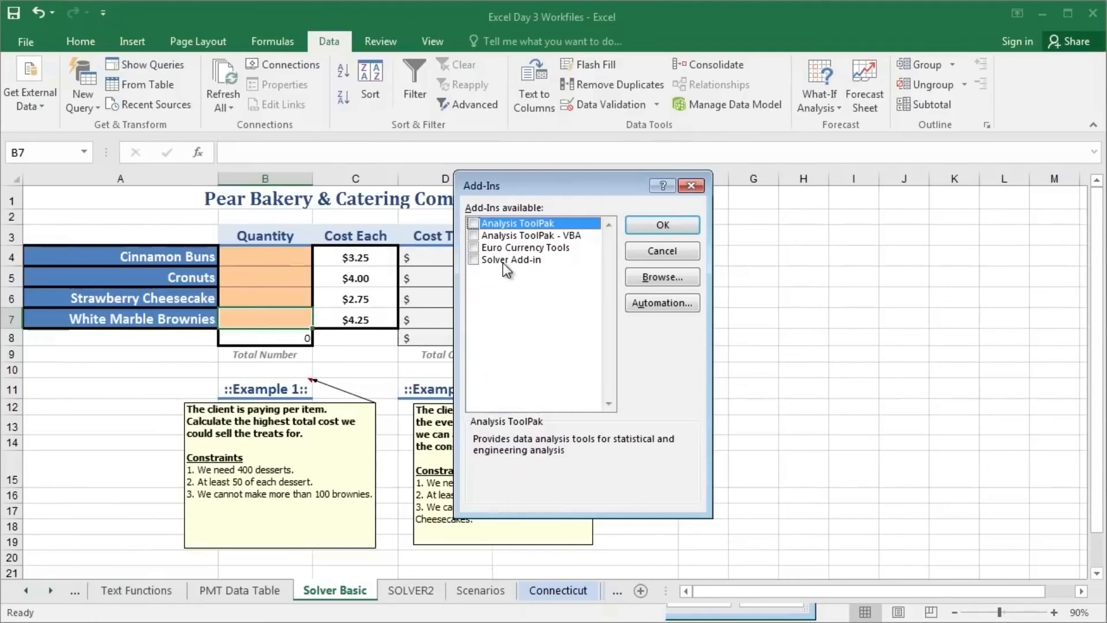
click(485, 260)
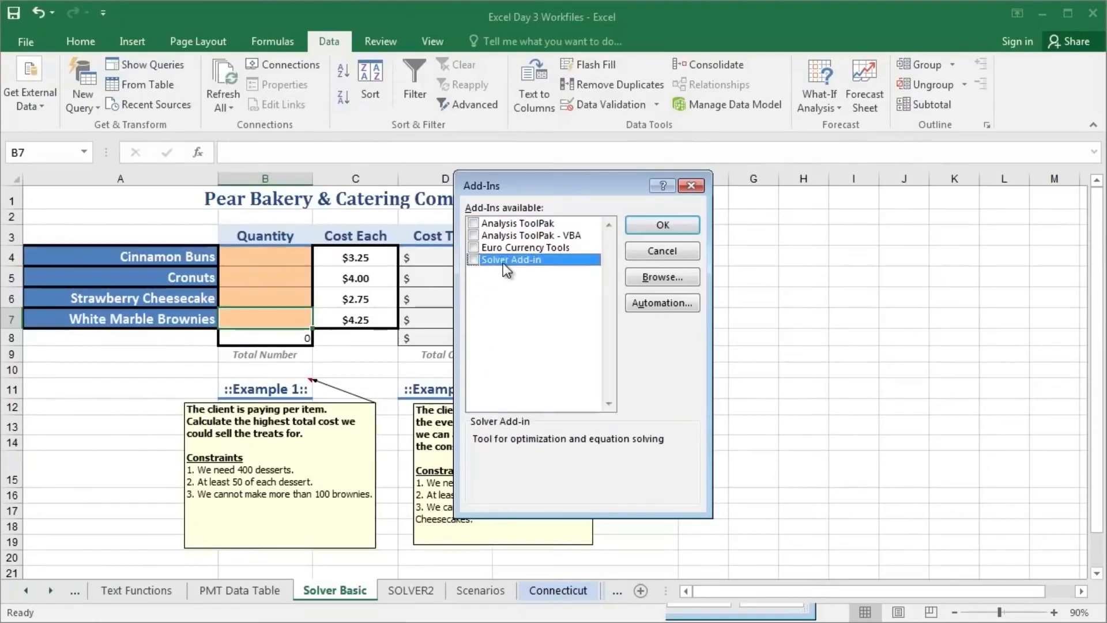
click(474, 260)
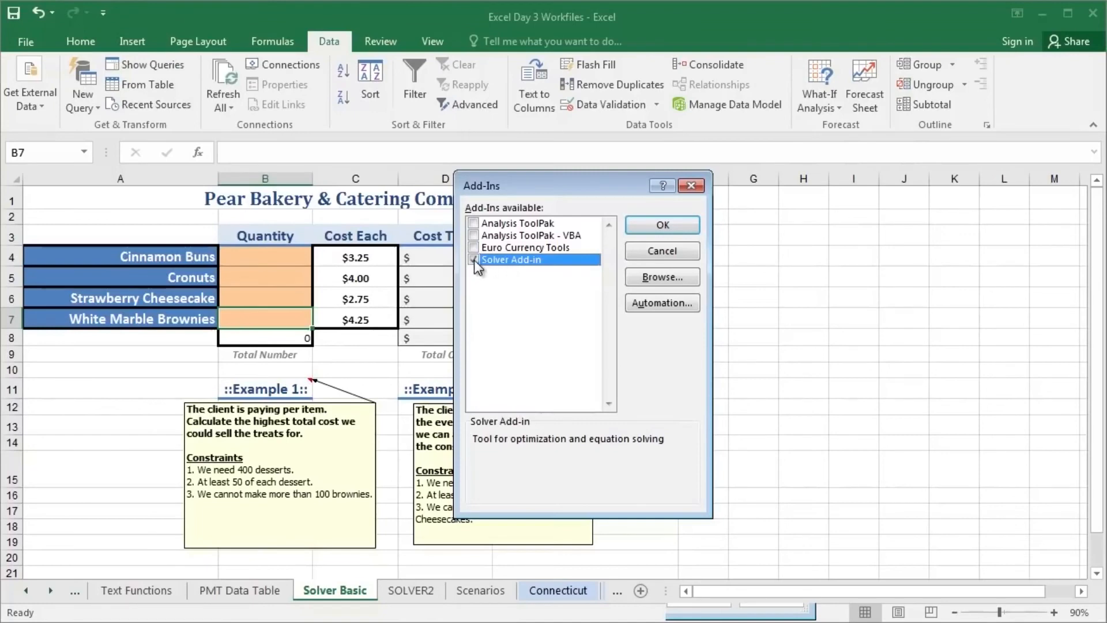
click(647, 226)
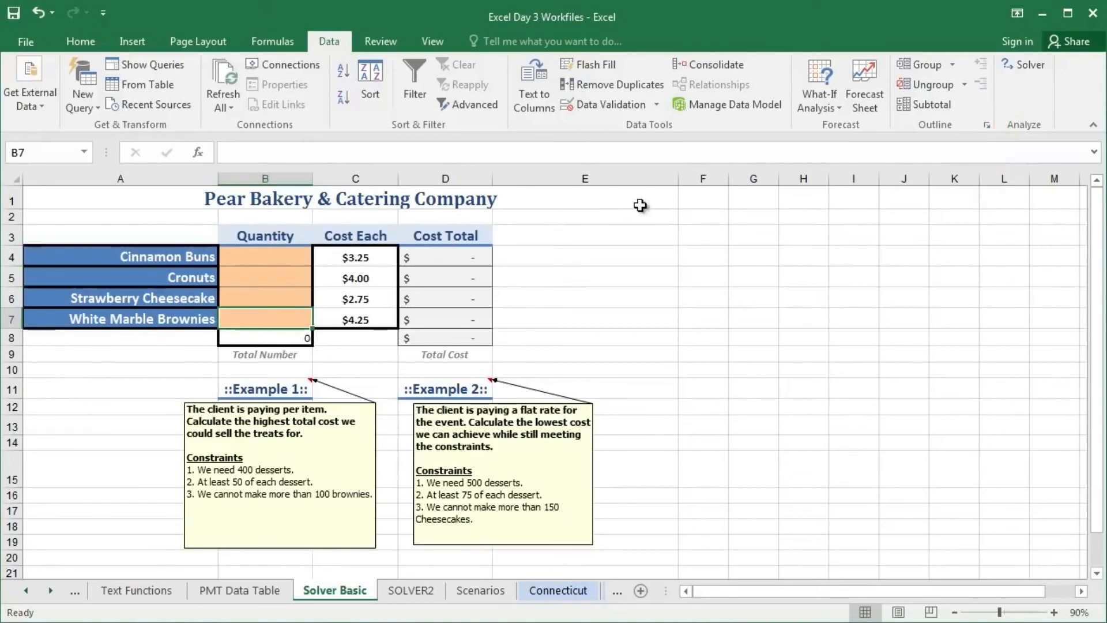
Step: Open Solver on the Solver Basic sheet and set the total cost cell D8 as the objective to maximize
click(1013, 67)
drag(550, 99, 760, 68)
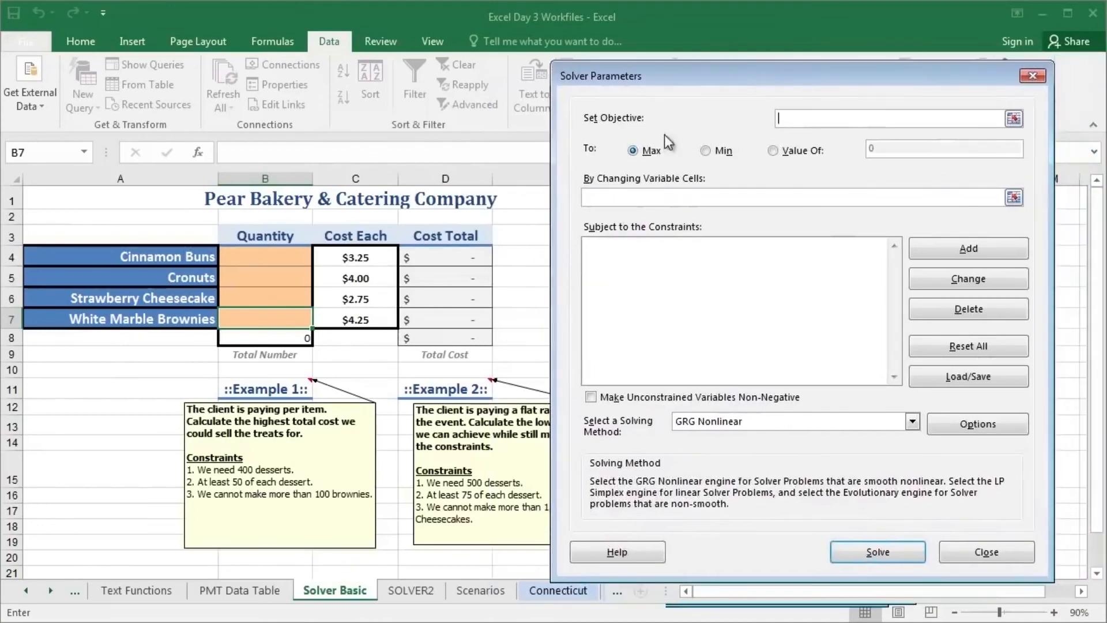
drag(664, 86, 684, 78)
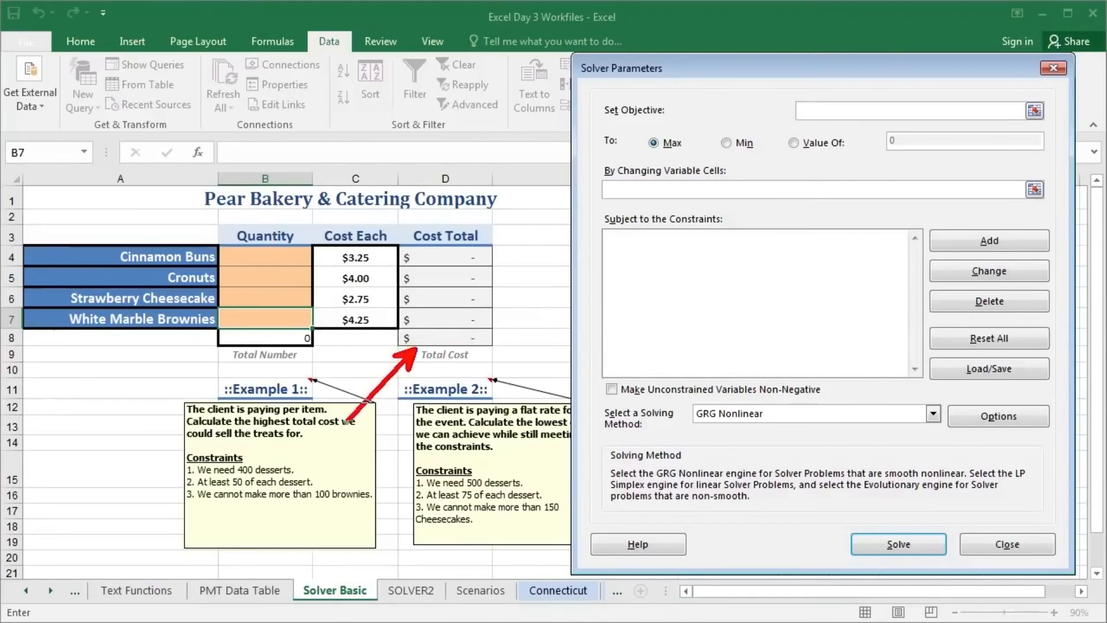
click(468, 342)
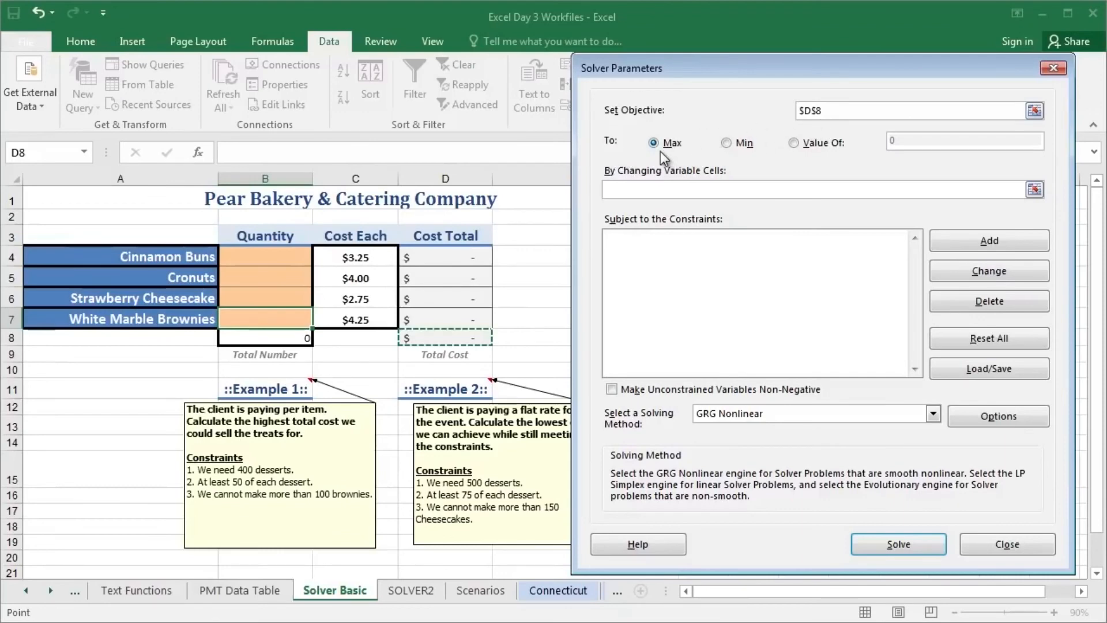
Step: Set the dessert quantities in B4:B7 as the changing variable cells
click(643, 191)
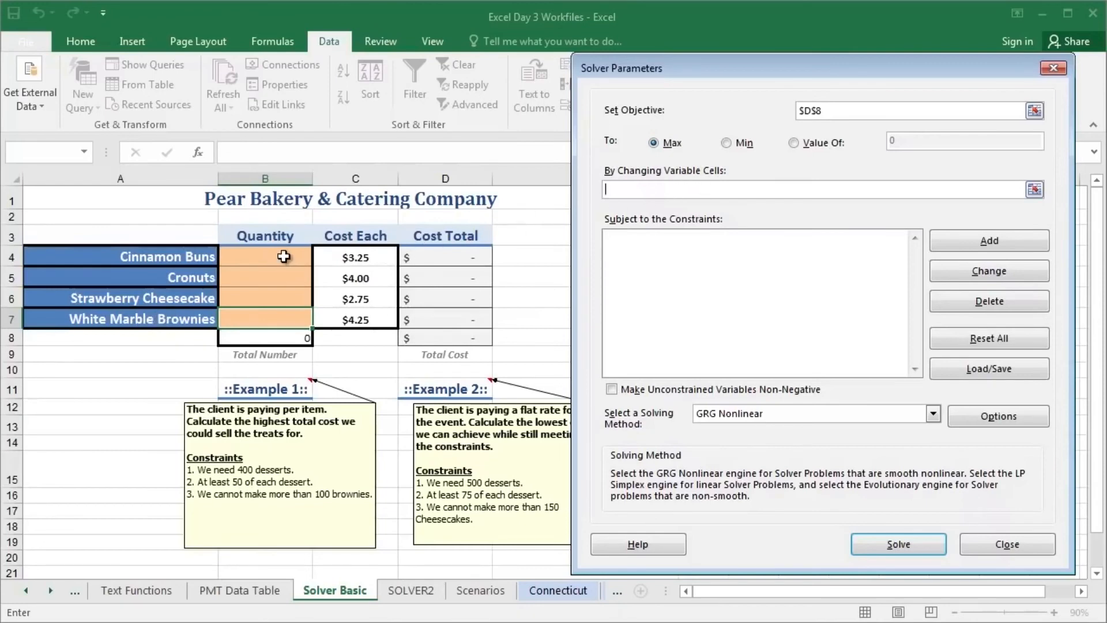
drag(284, 257, 281, 312)
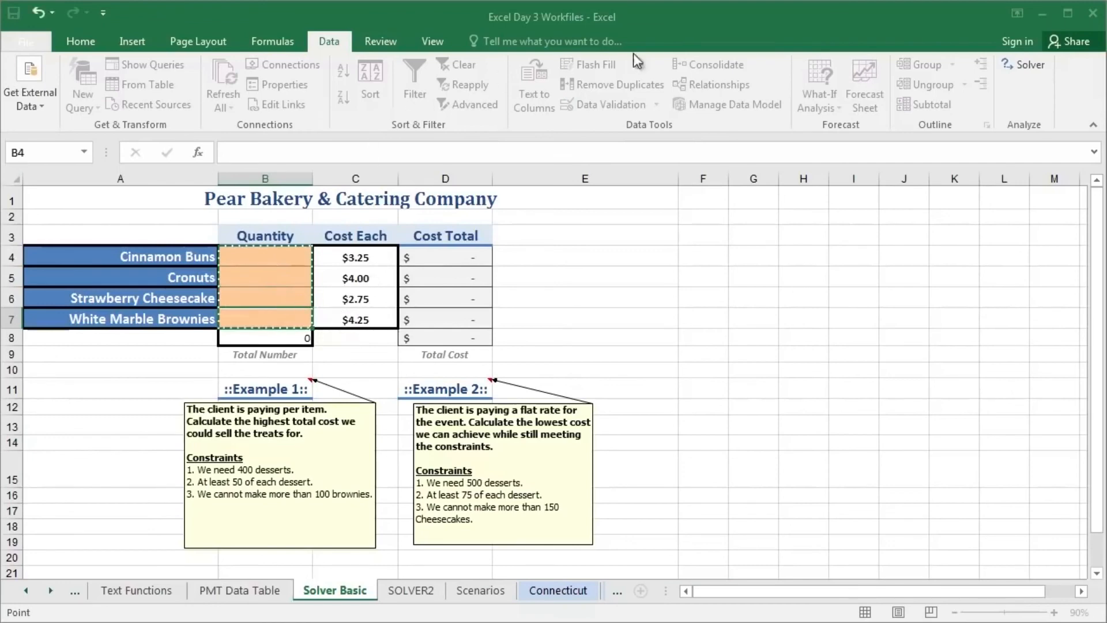
key(Return)
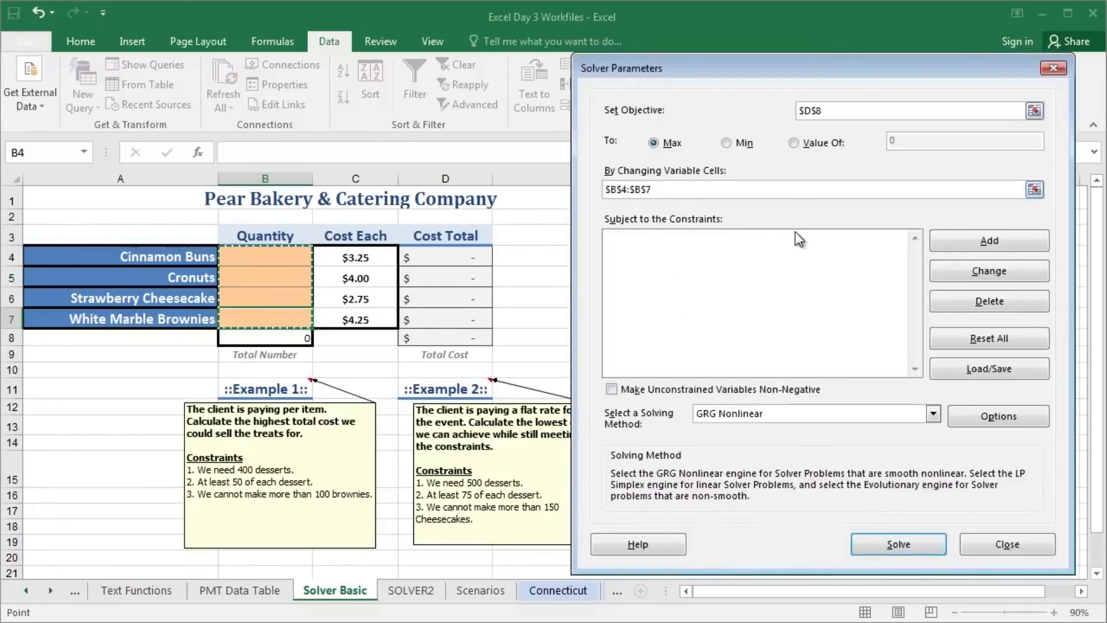
click(770, 240)
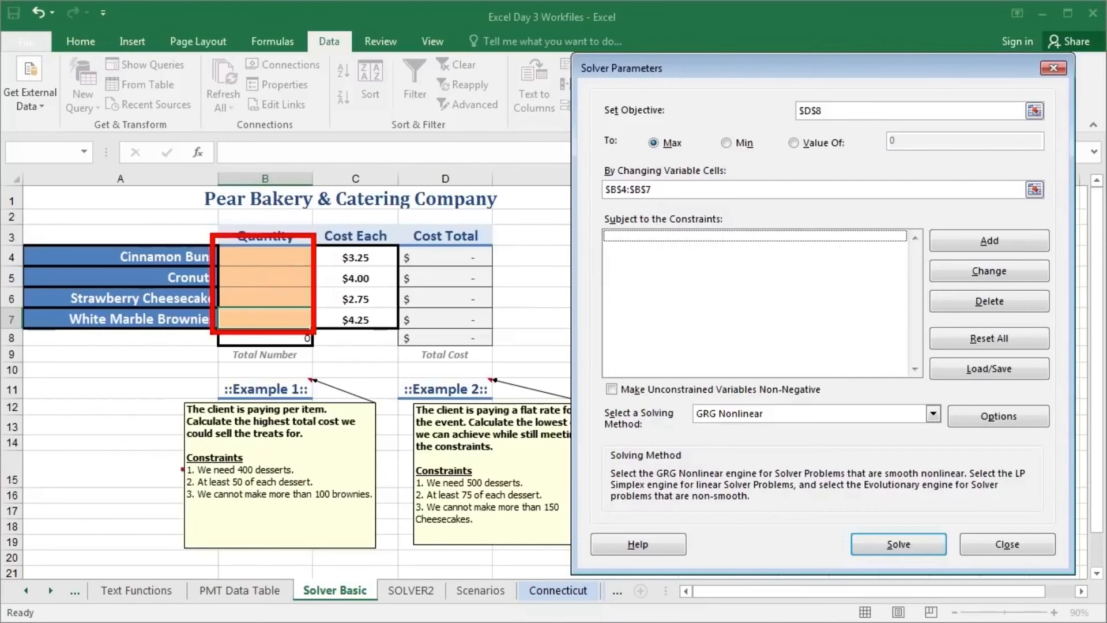
key(Escape)
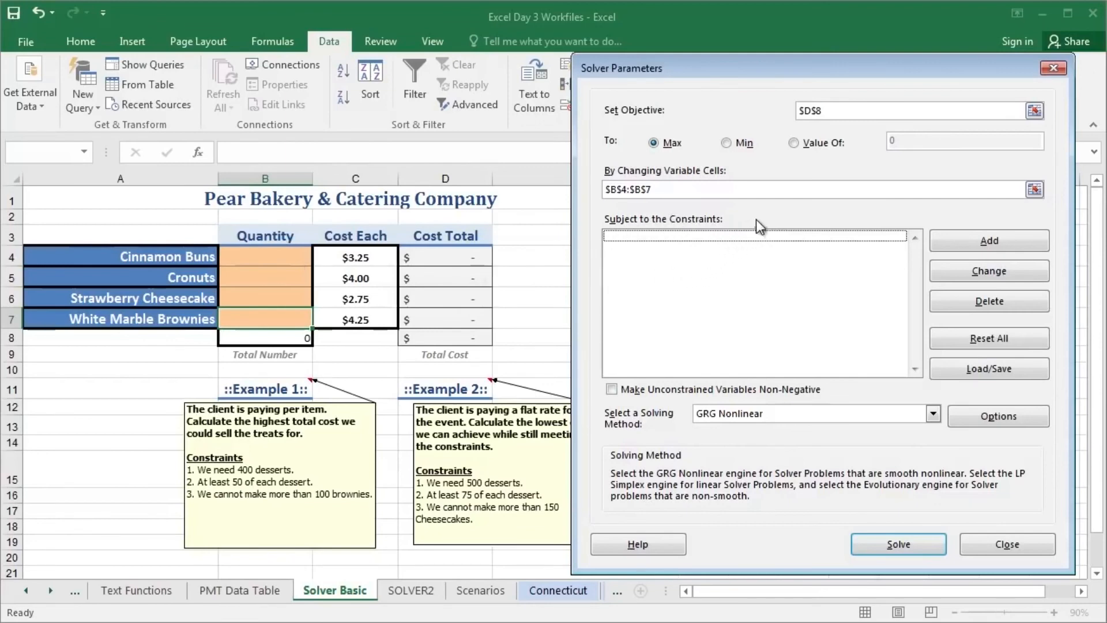
Step: Add a constraint making the total number of desserts in B8 equal 400, and continue to a new constraint
click(963, 240)
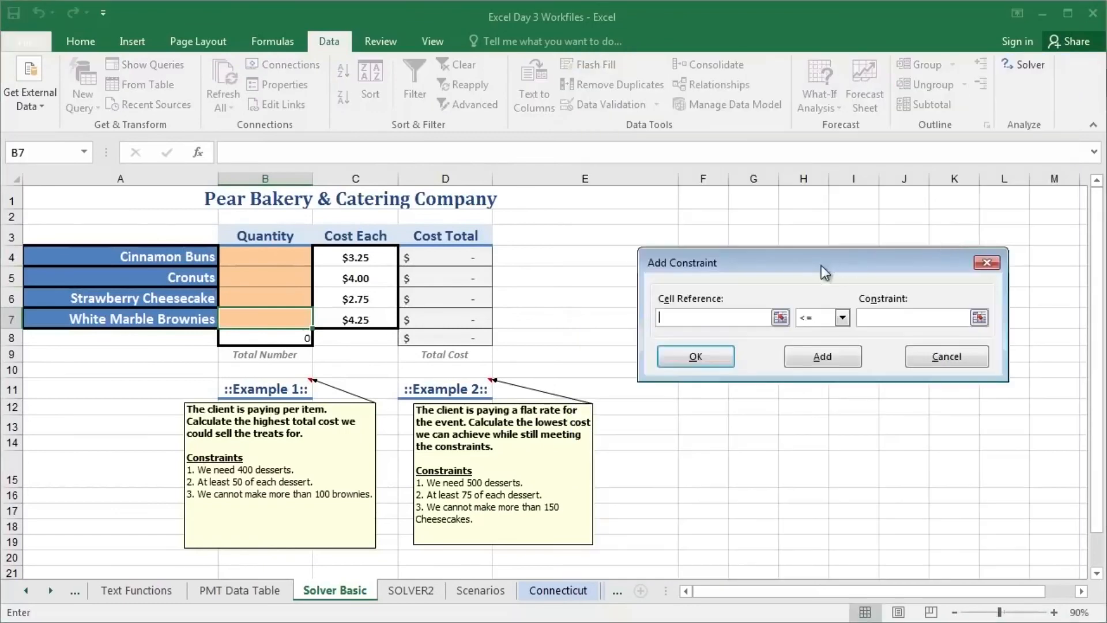
drag(782, 259, 713, 244)
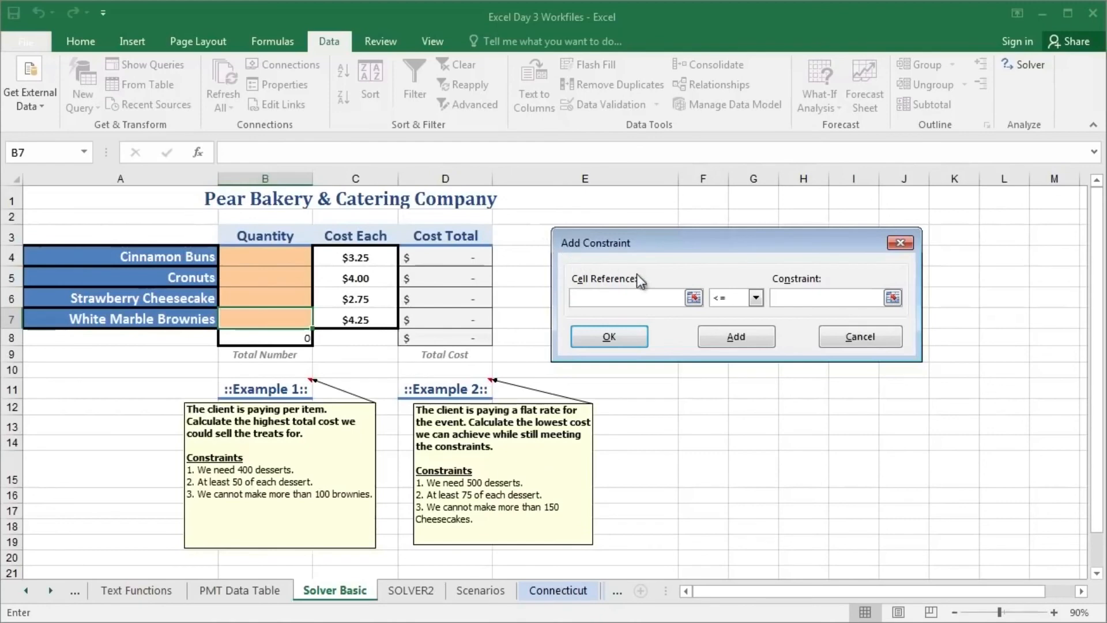
click(754, 297)
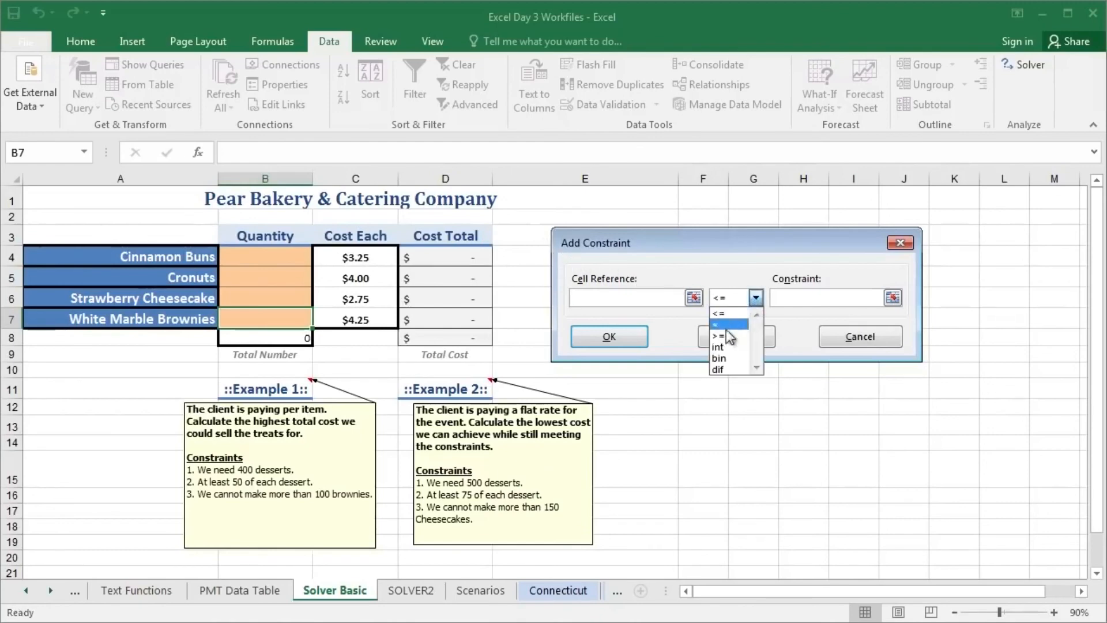
click(725, 325)
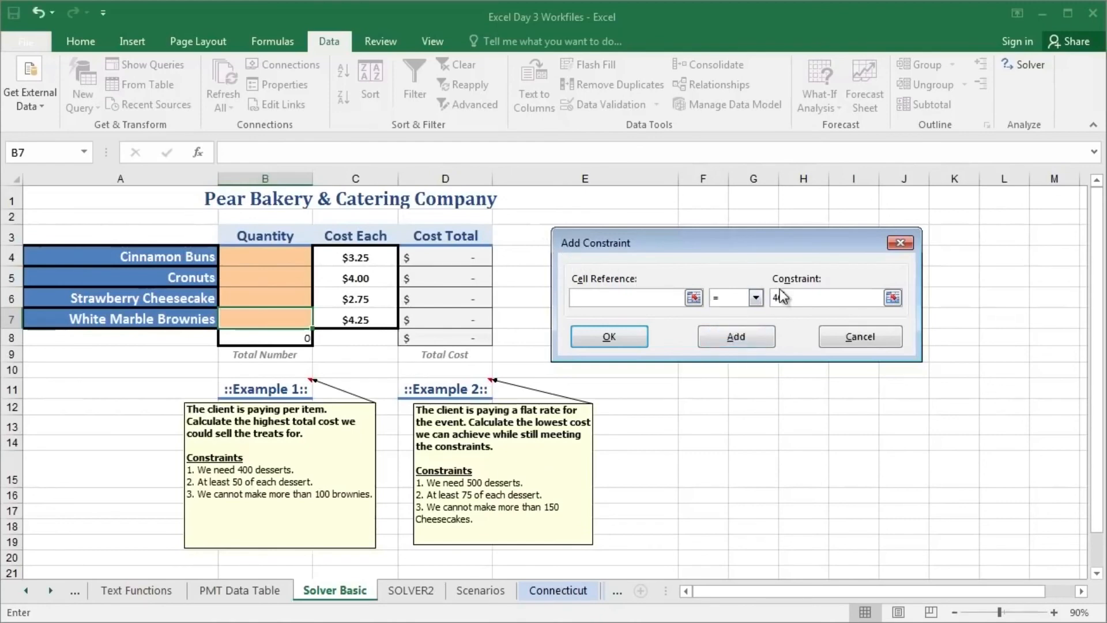
text(400)
click(652, 301)
click(277, 338)
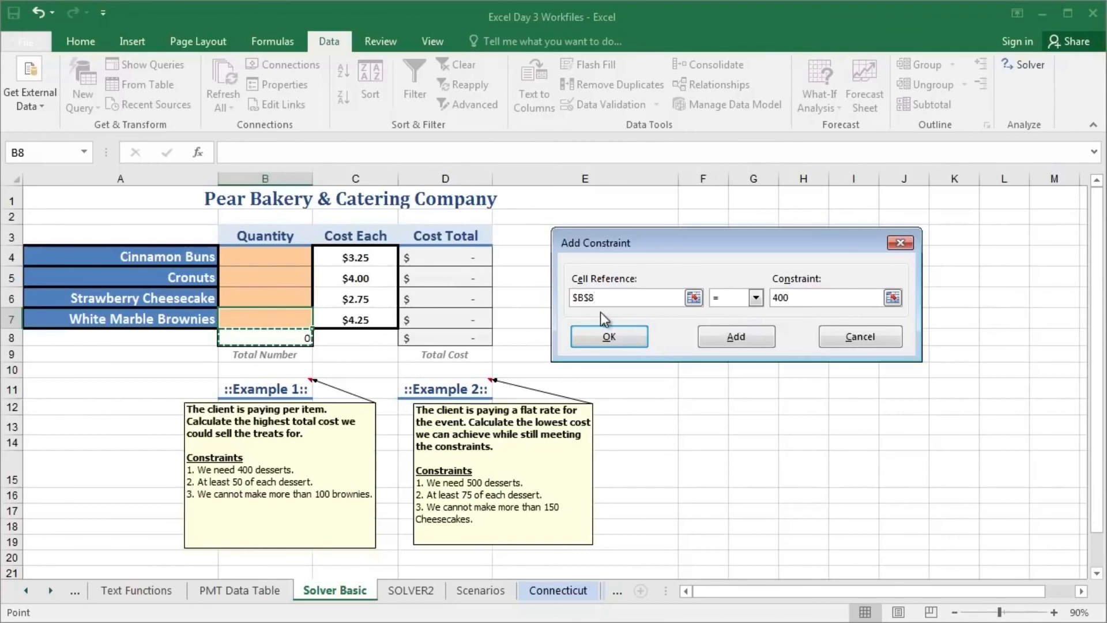
click(751, 337)
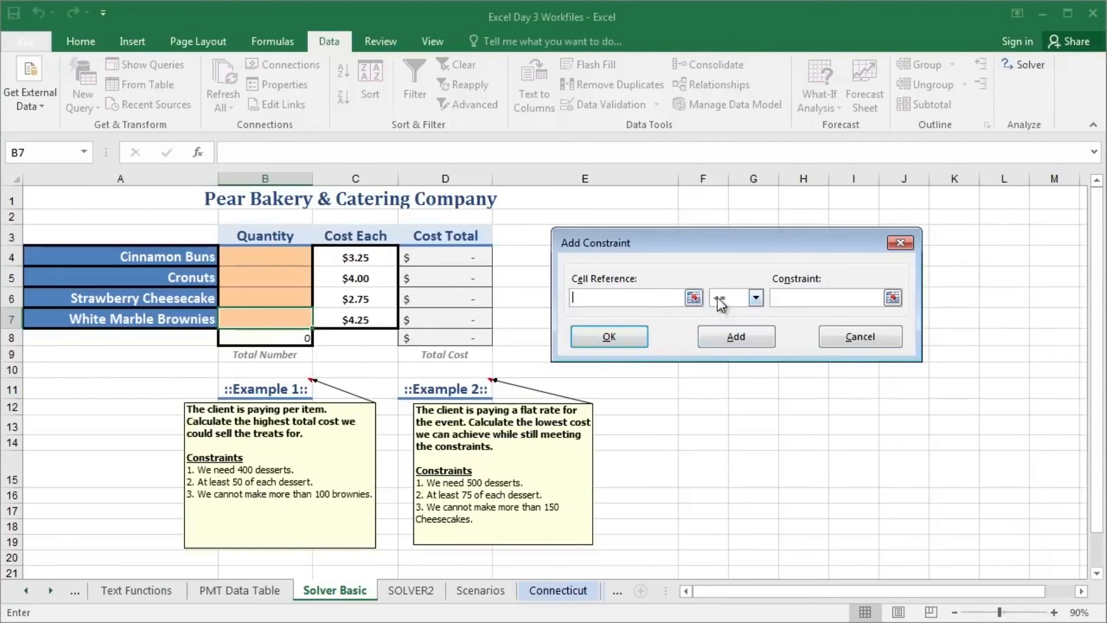
Step: Add a constraint requiring each dessert quantity in B4:B7 to be at least 50, and continue to a new constraint
click(756, 298)
click(729, 334)
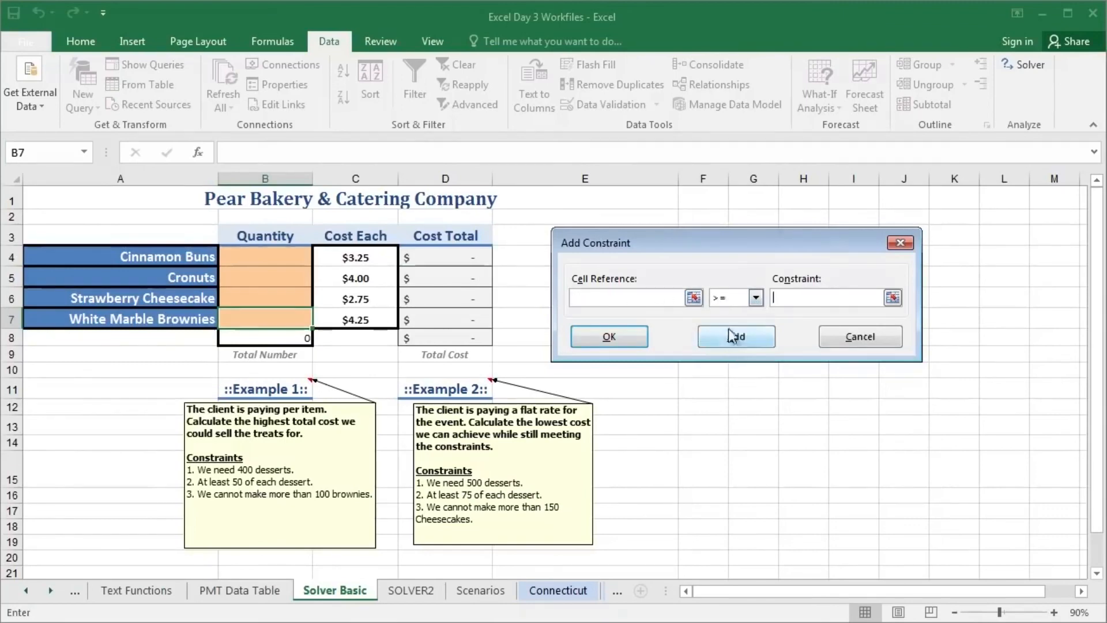
text(50)
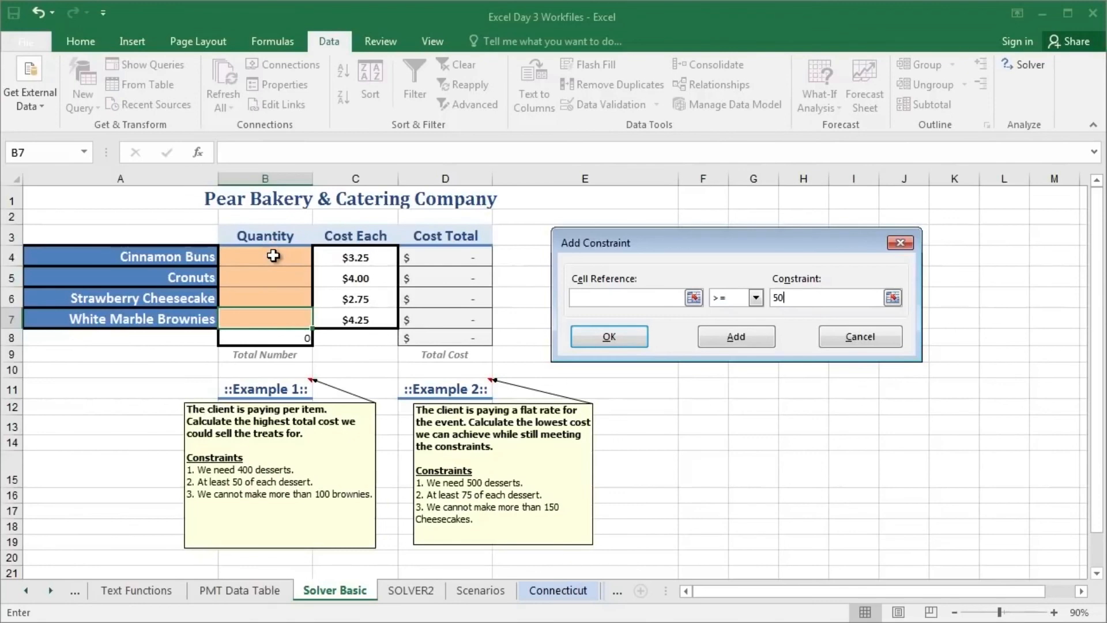
drag(274, 255, 289, 317)
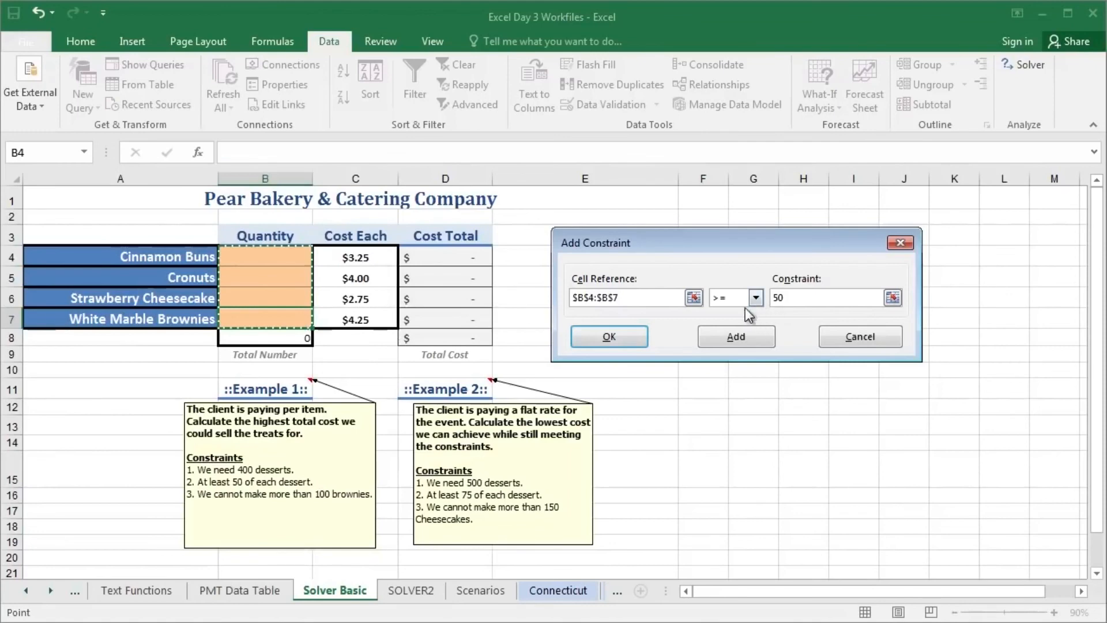
click(756, 338)
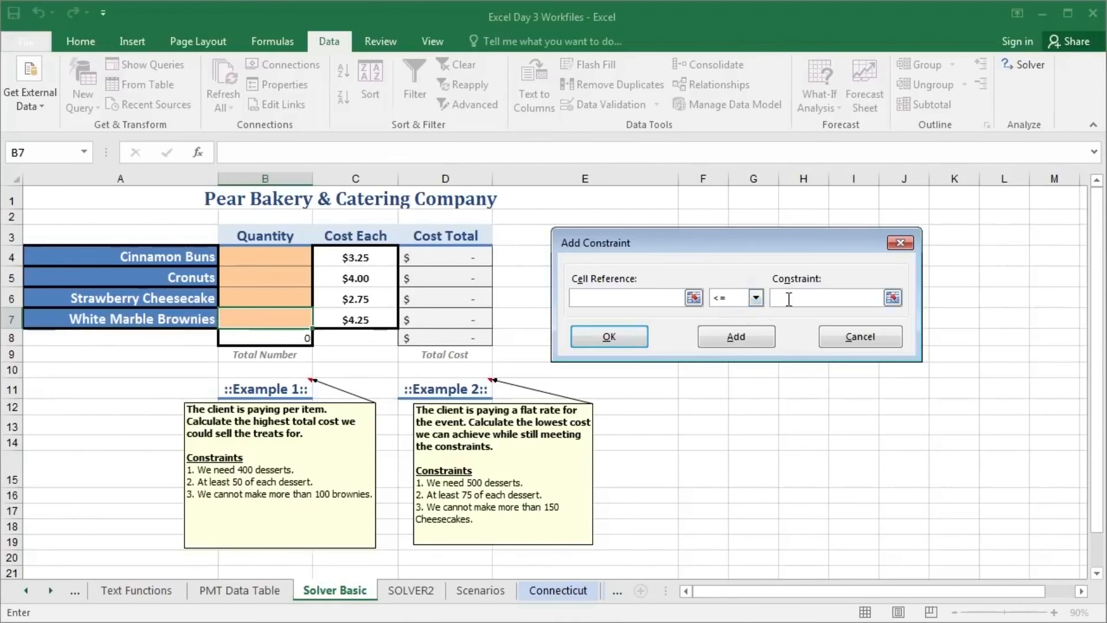
Step: Add a constraint limiting the White Marble Brownies quantity in B7 to at most 100, and return to the Solver parameters
text(100)
click(244, 317)
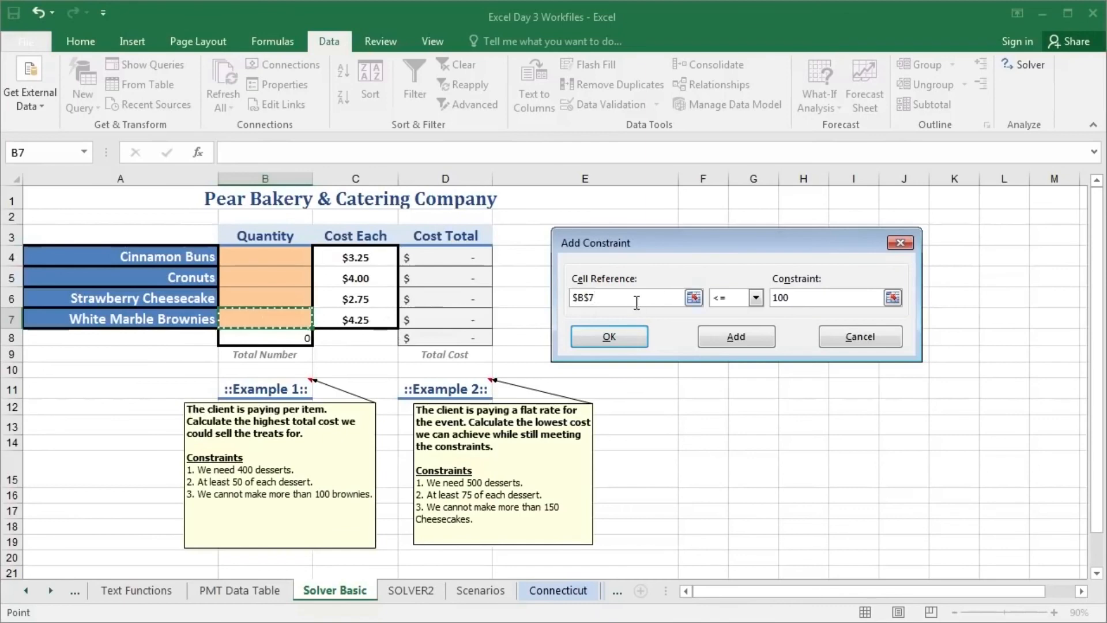
click(786, 299)
click(647, 335)
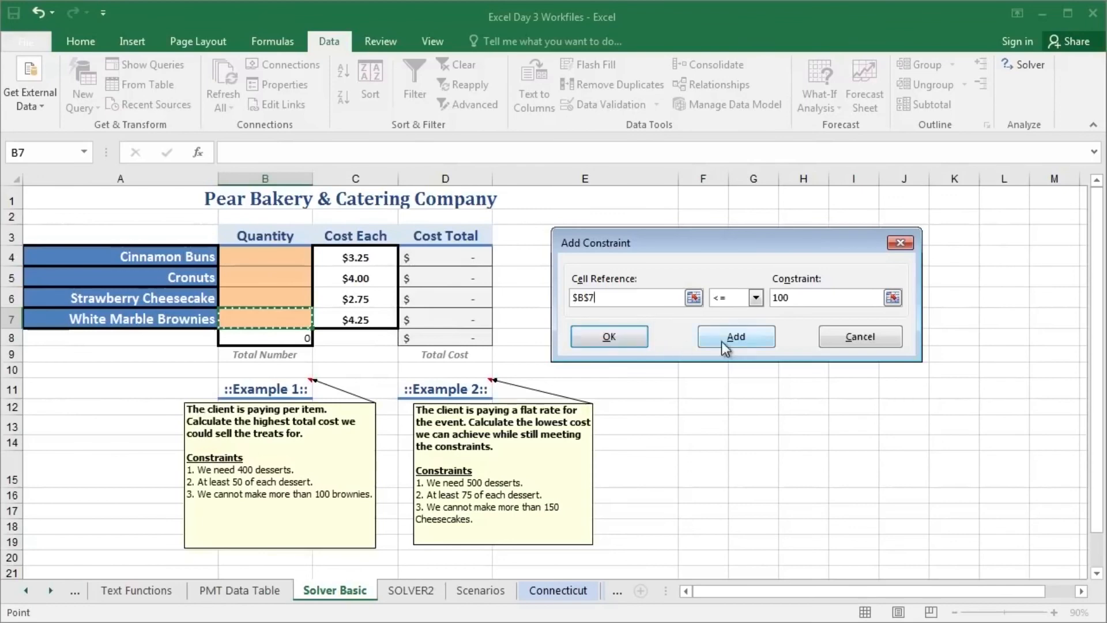
click(592, 338)
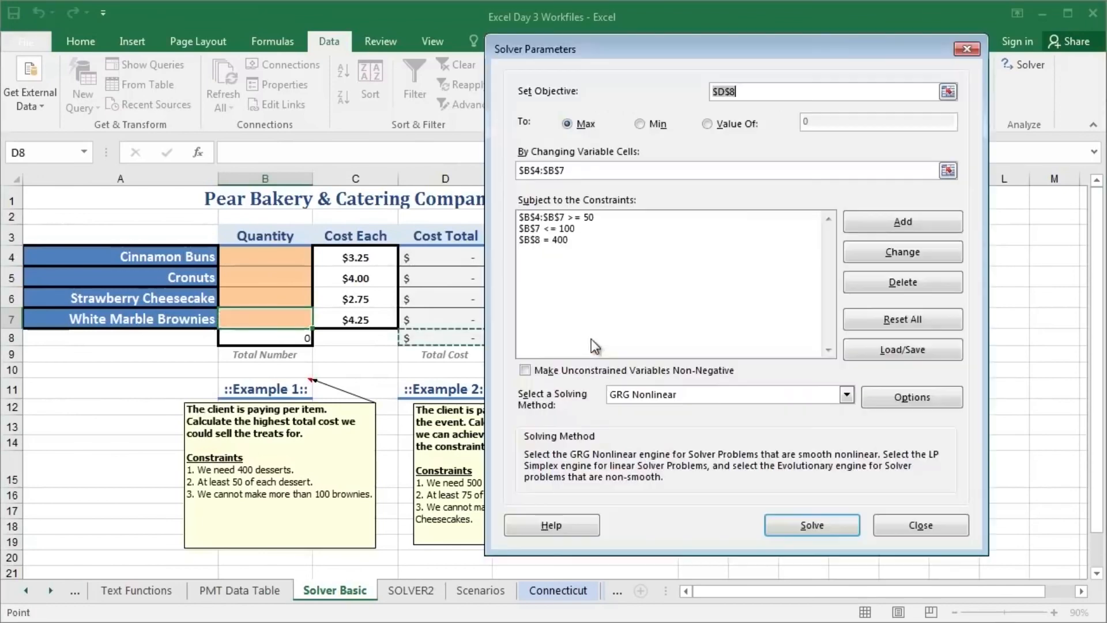
Step: Solve the Example 1 model and move the results dialog clear of the quantity and cost table
drag(673, 47, 706, 46)
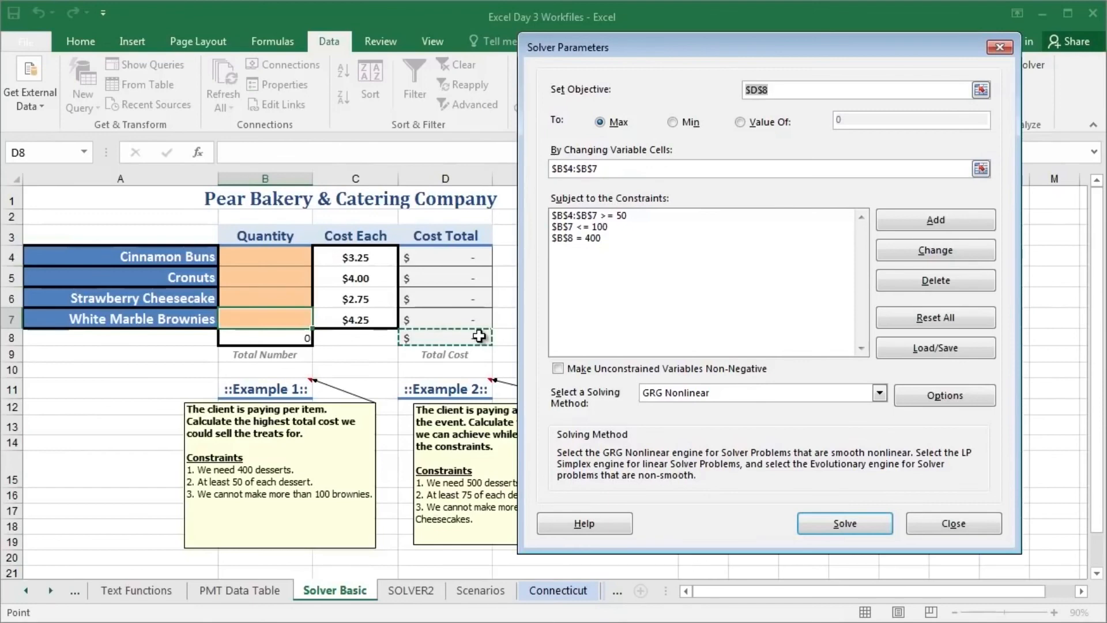
click(642, 169)
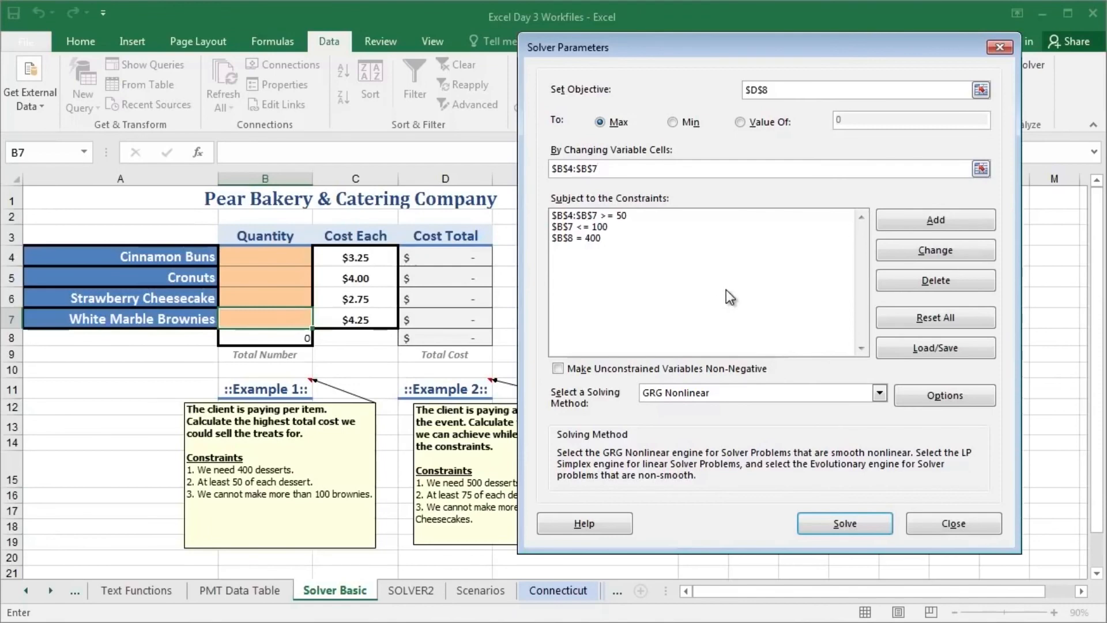
click(865, 525)
drag(533, 164, 798, 174)
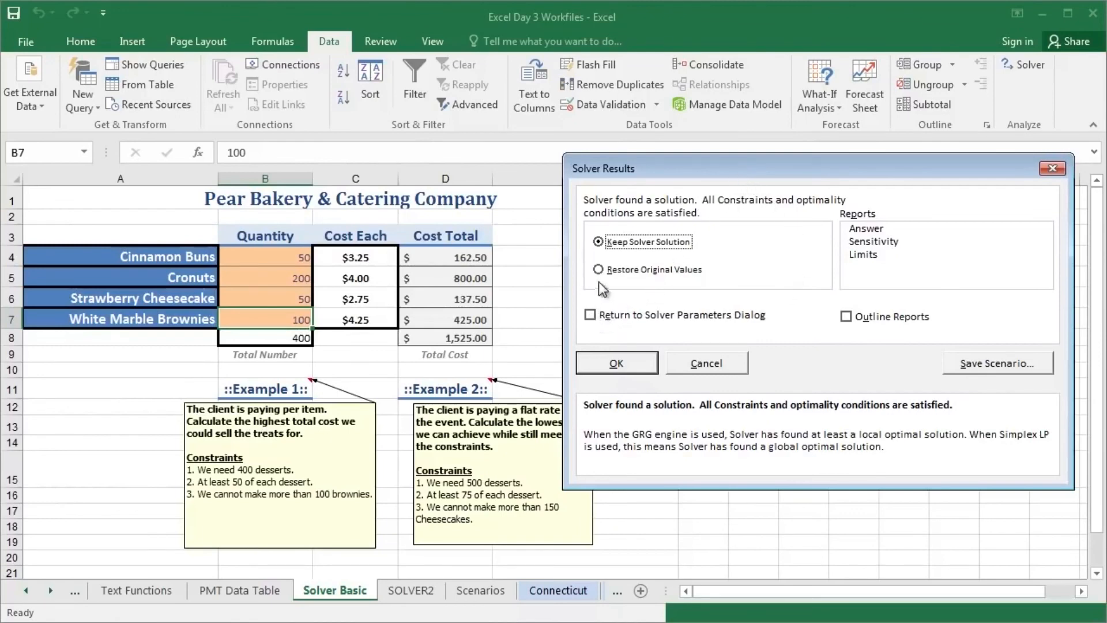
Step: Restore the original values and choose to return to the Solver Parameters dialog
click(589, 315)
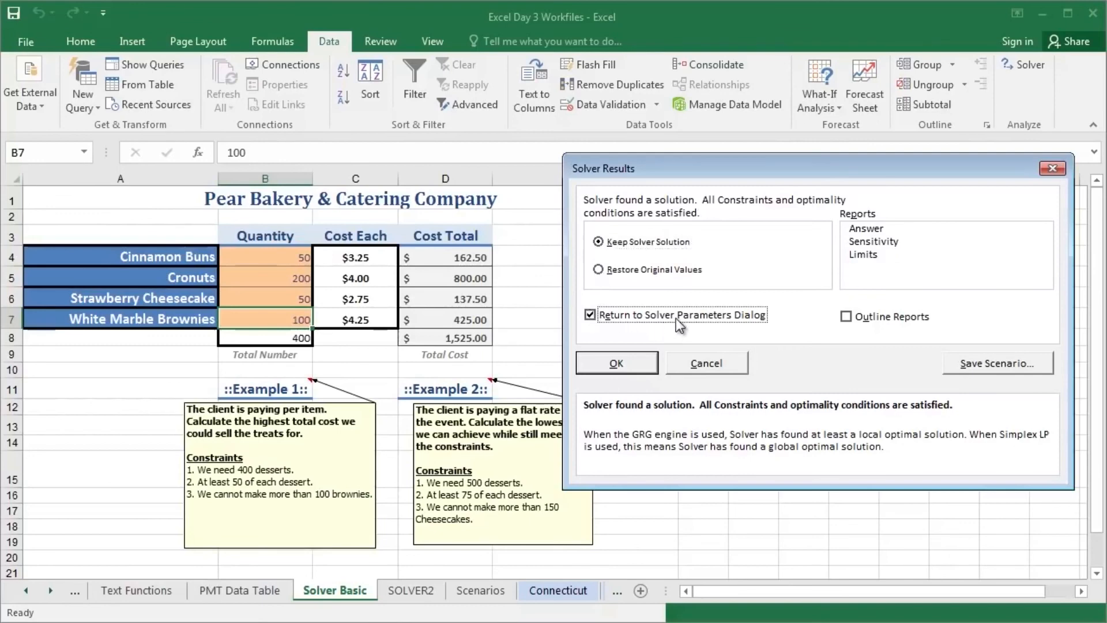
click(598, 270)
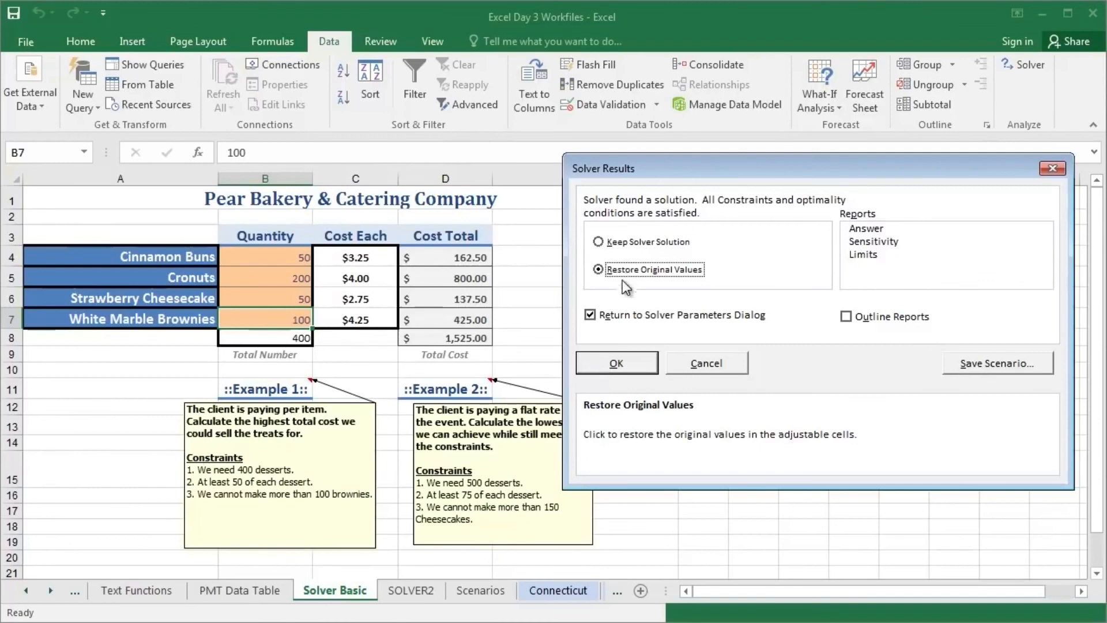
click(626, 366)
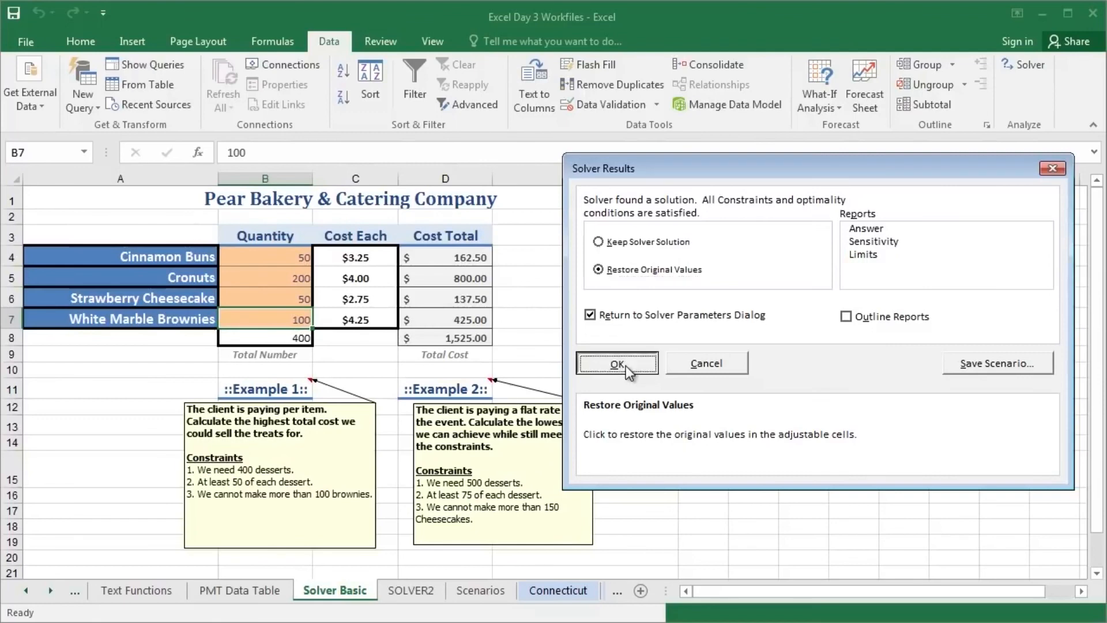